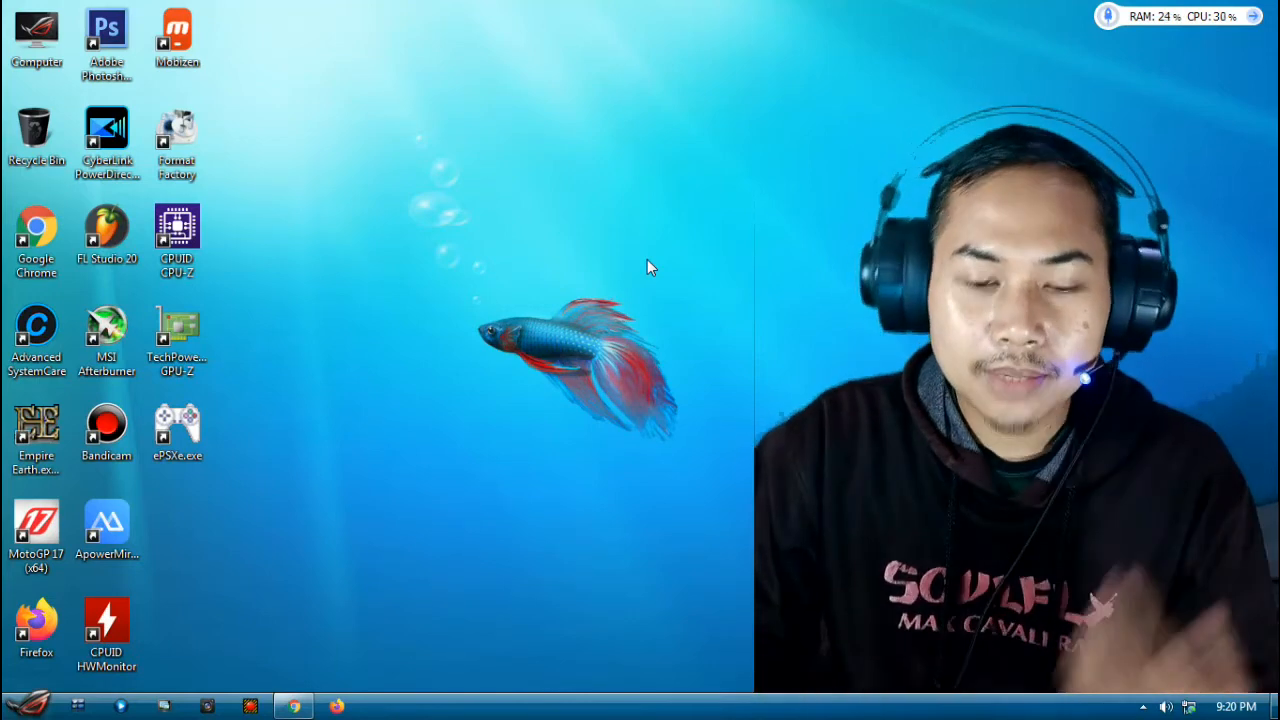
pyautogui.rightClick(431, 158)
pyautogui.click(500, 236)
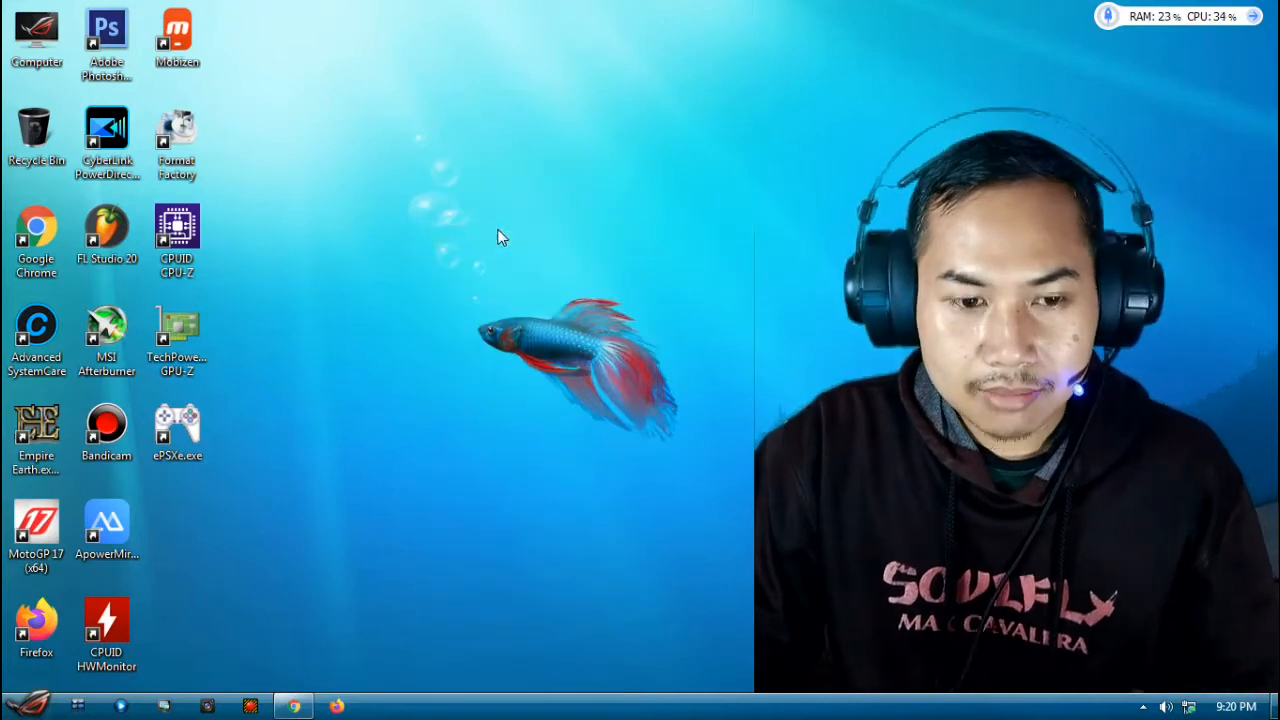
pyautogui.rightClick(469, 175)
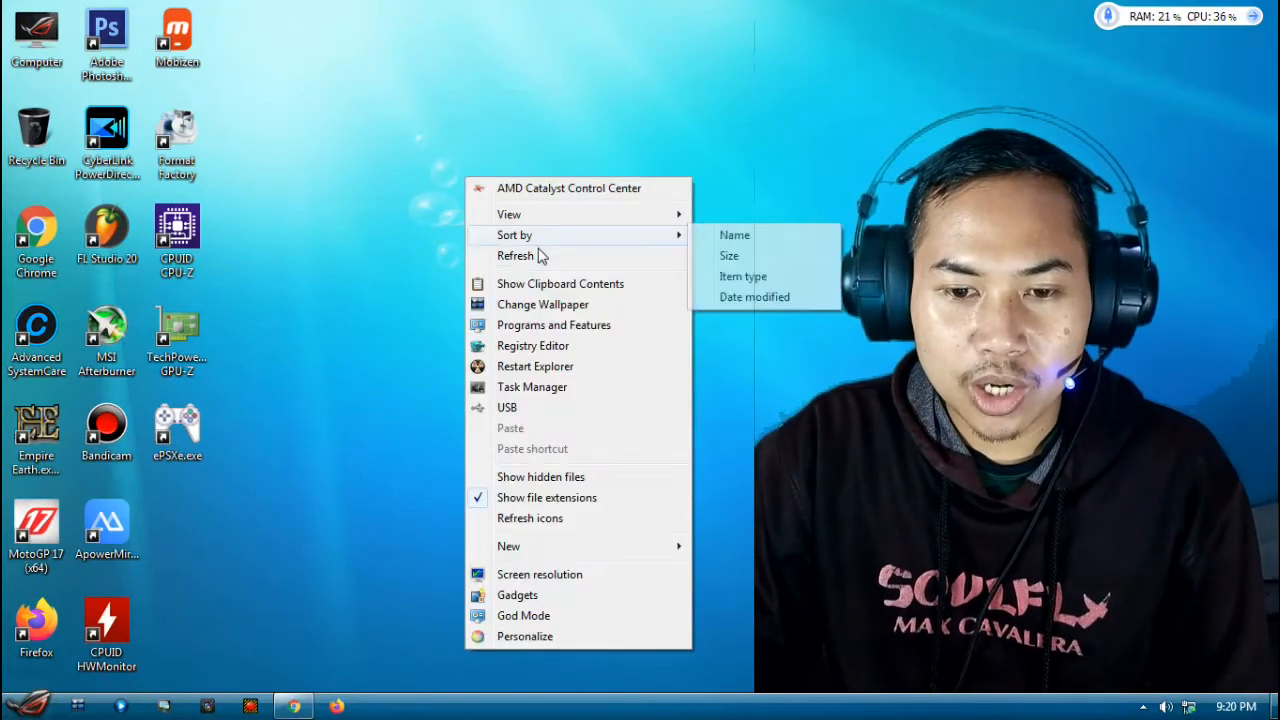
pyautogui.click(540, 255)
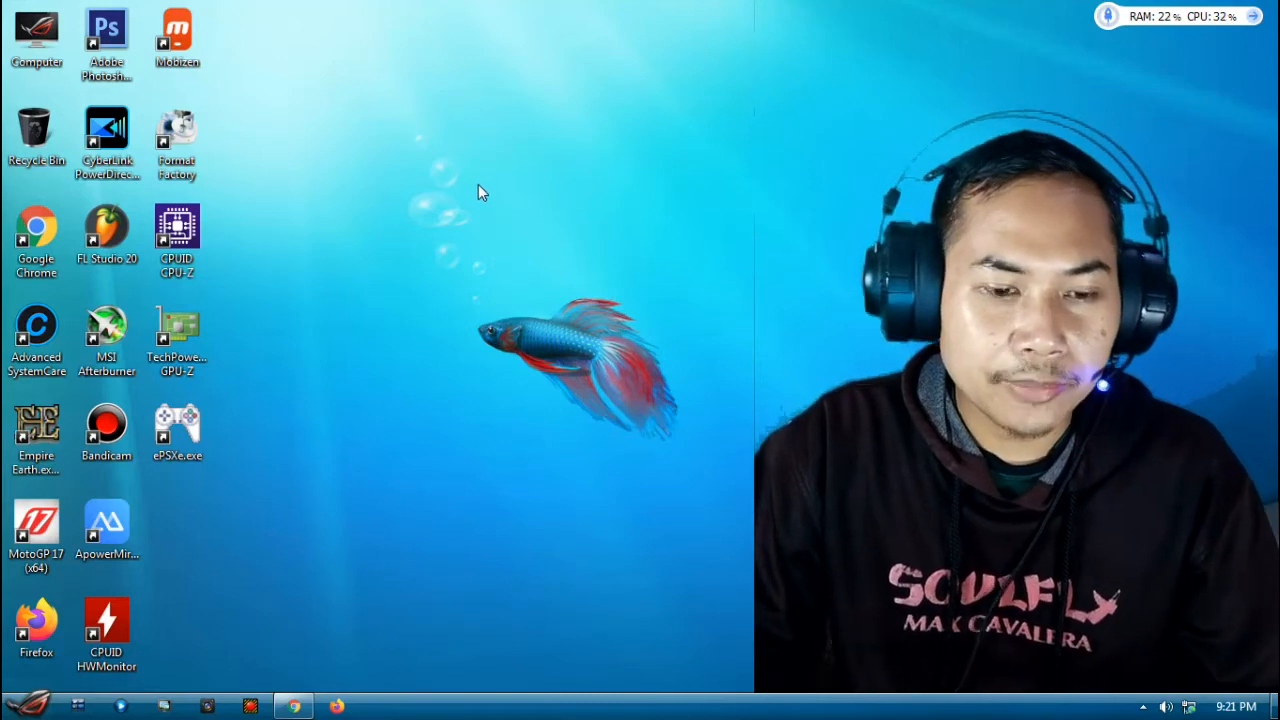
pyautogui.rightClick(421, 105)
pyautogui.click(476, 184)
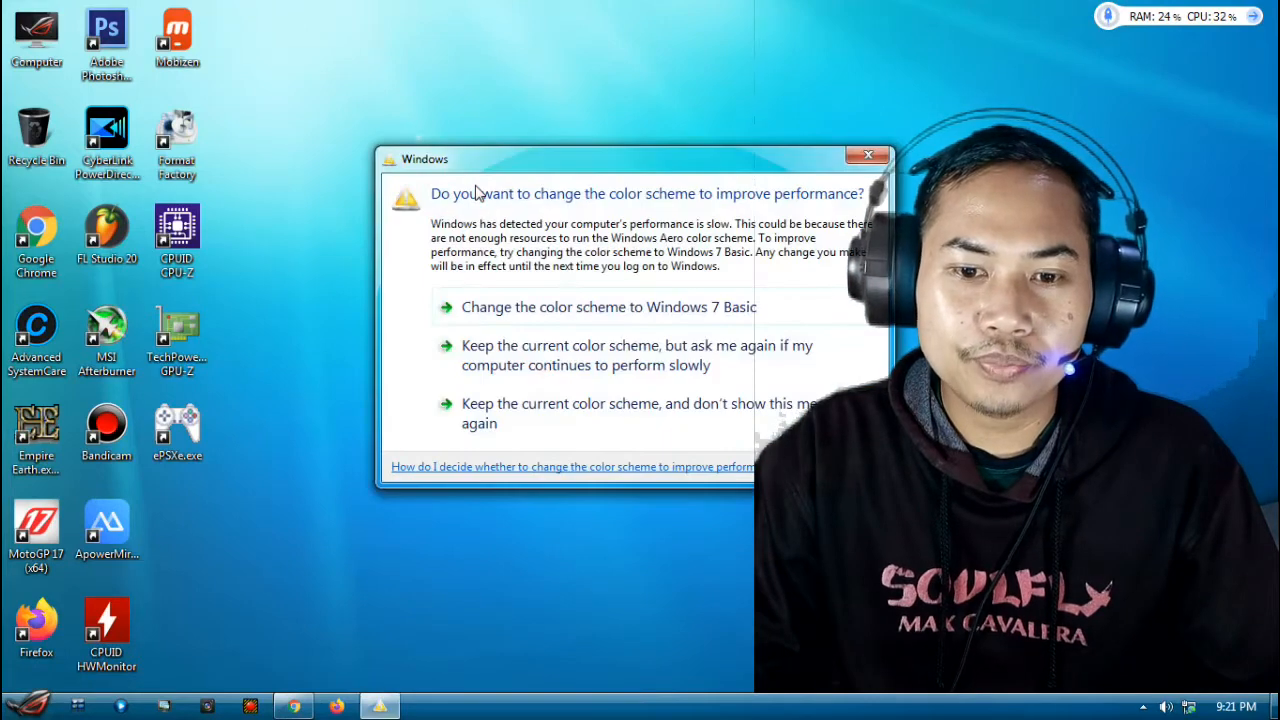
# Step: Dismiss the Windows color scheme prompt, refresh the desktop and launch Adobe Photoshop
pyautogui.click(866, 160)
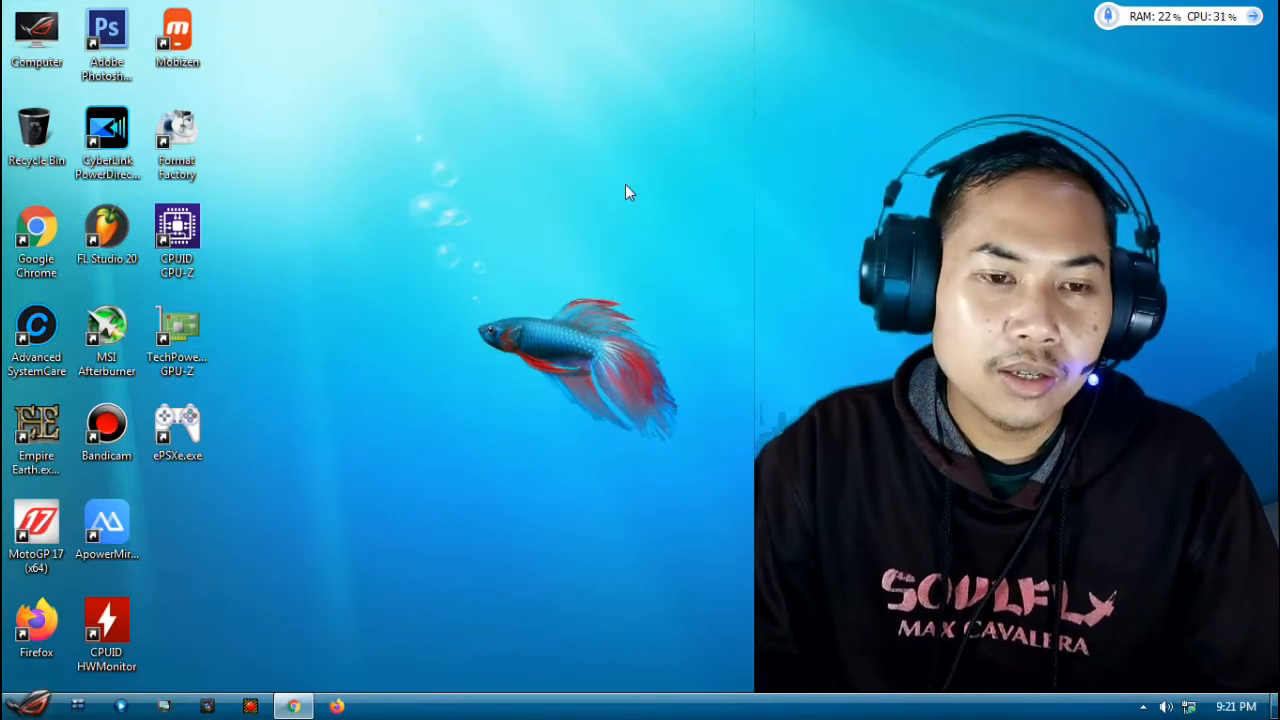
pyautogui.rightClick(482, 168)
pyautogui.click(505, 245)
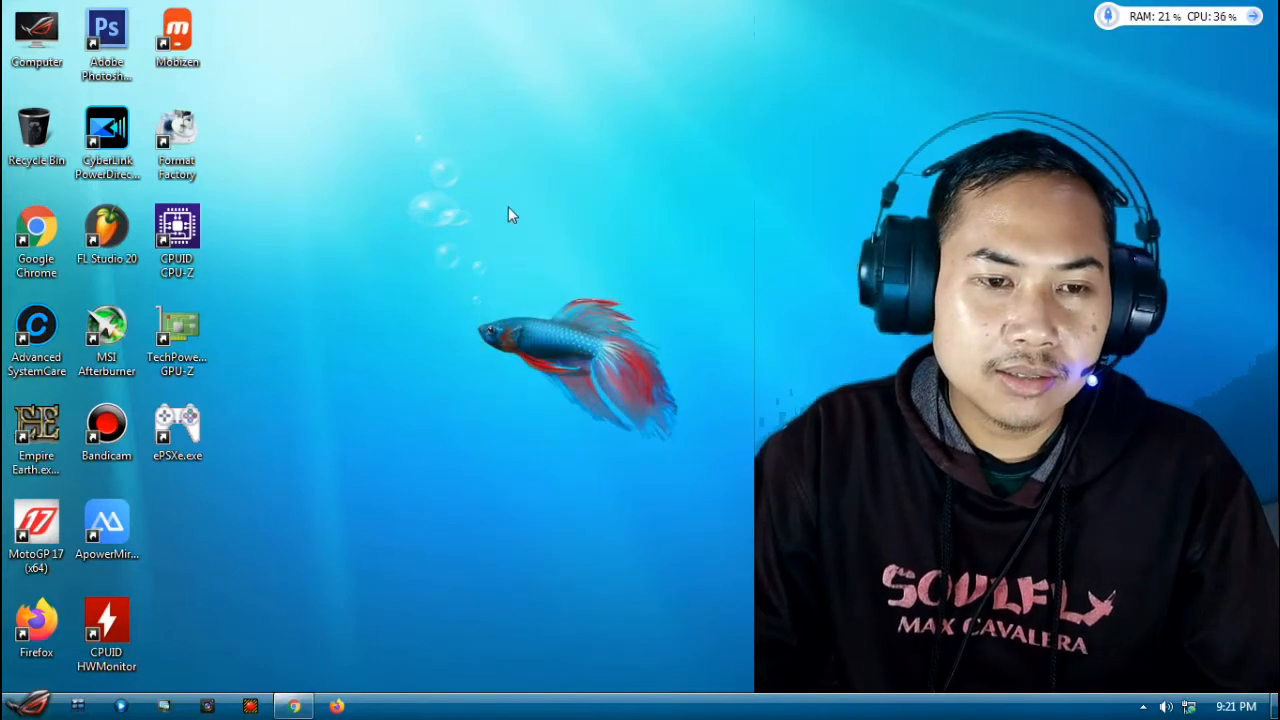
pyautogui.doubleClick(116, 48)
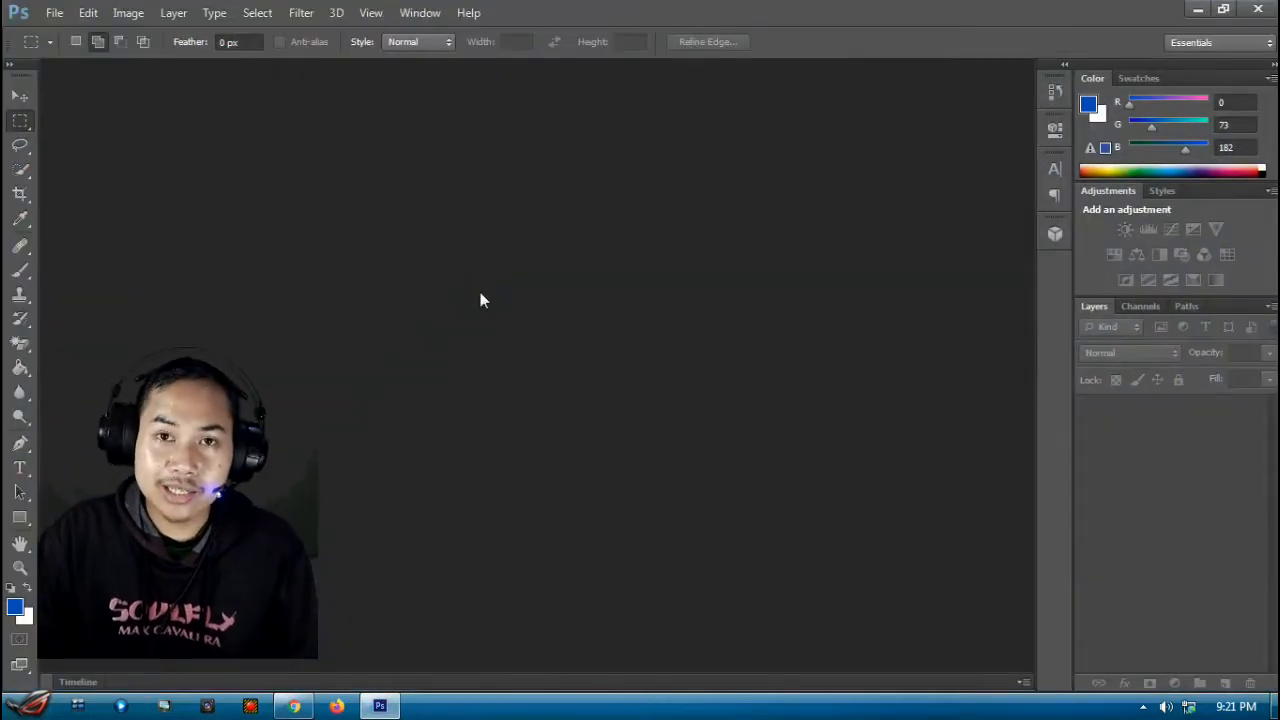
# Step: Look through the Move, Rectangular Marquee, Lasso, Quick Selection, Crop, Brush, Magic Eraser and Paint Bucket tools, ending on the Move tool
pyautogui.click(28, 90)
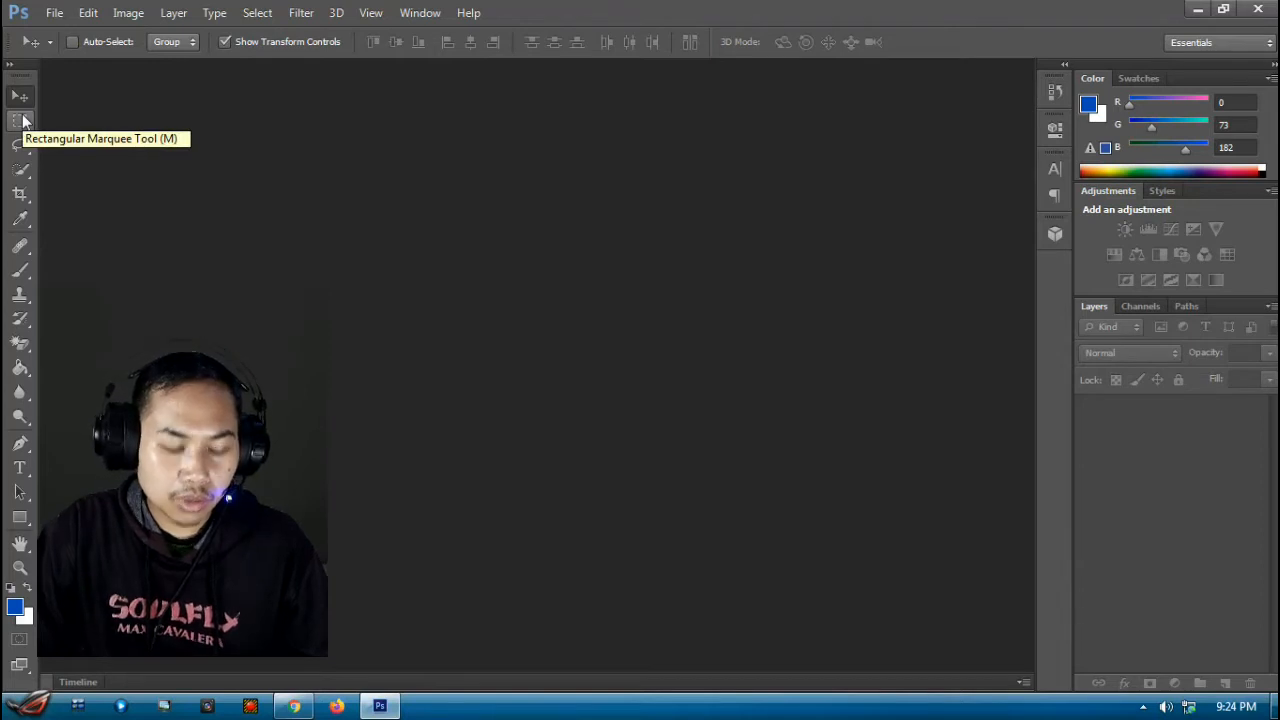
pyautogui.press('m')
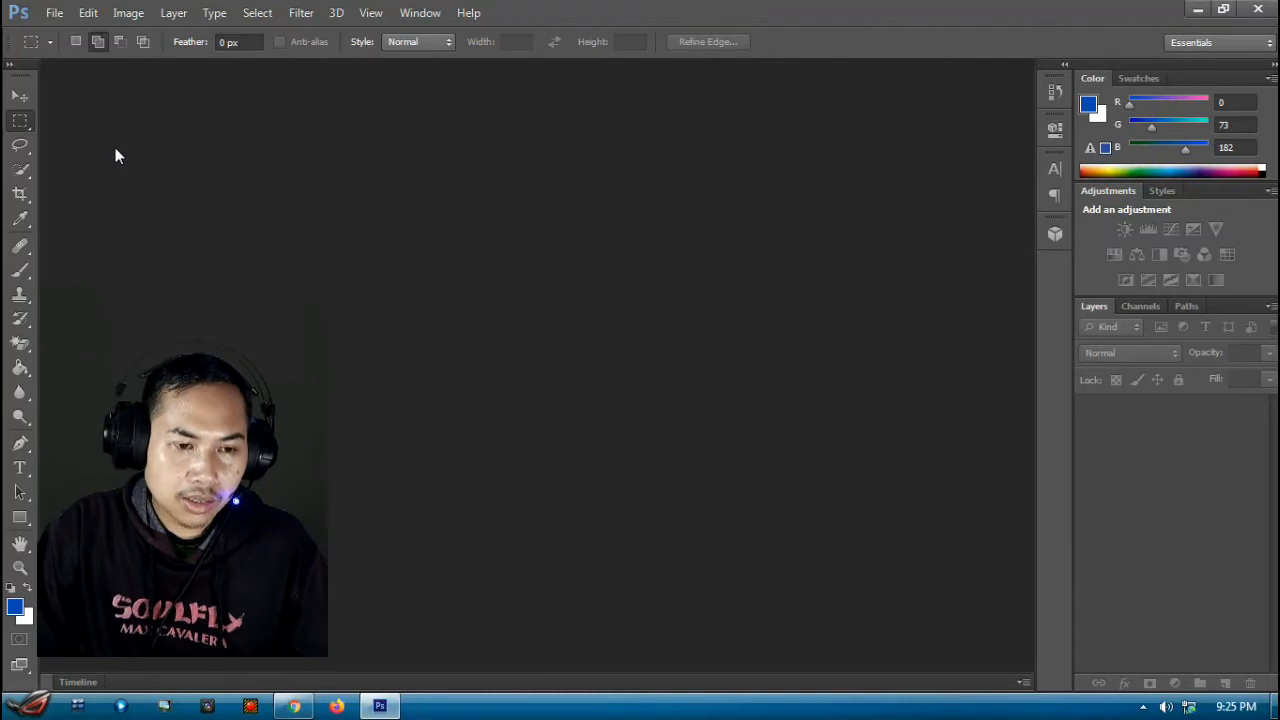
pyautogui.click(29, 148)
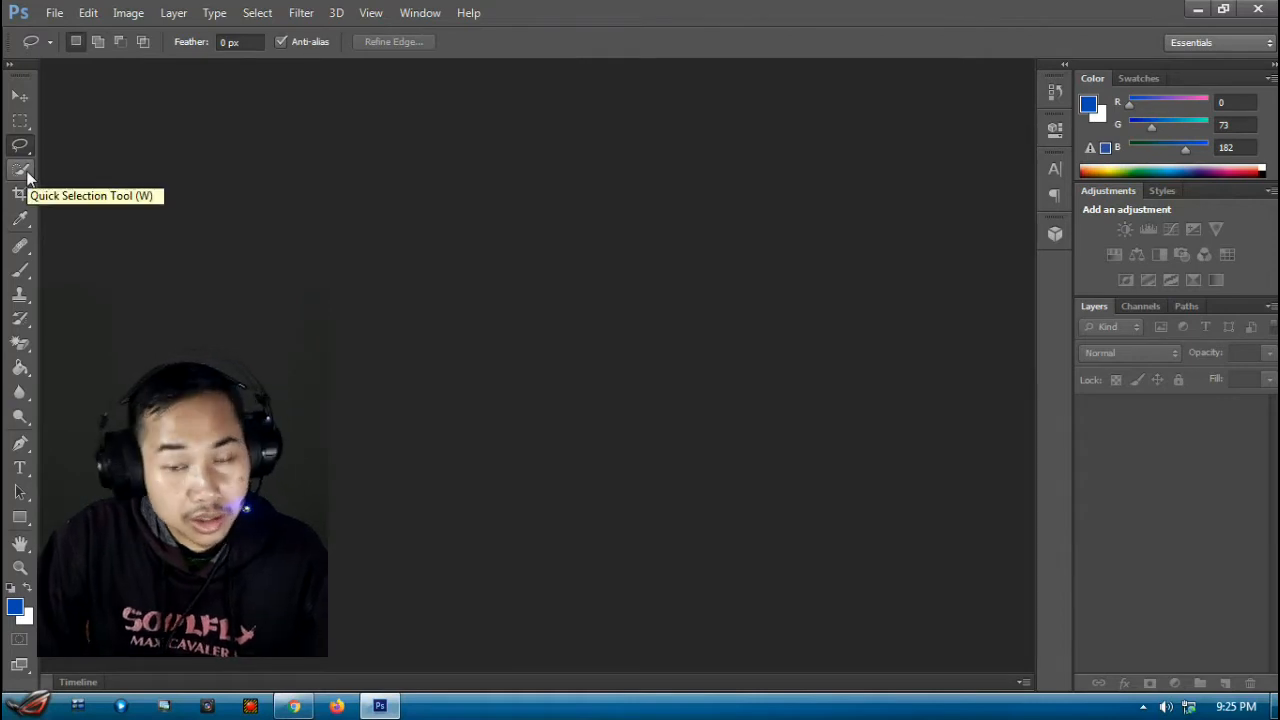
pyautogui.click(27, 173)
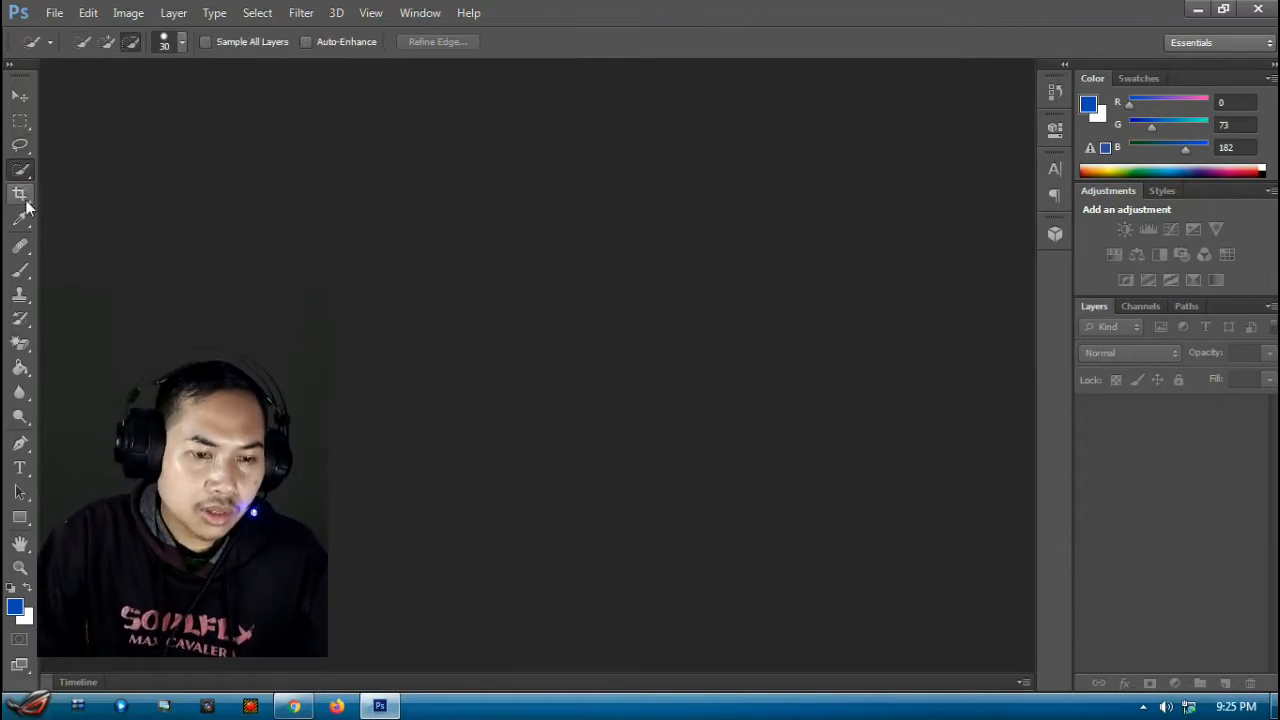
pyautogui.click(27, 207)
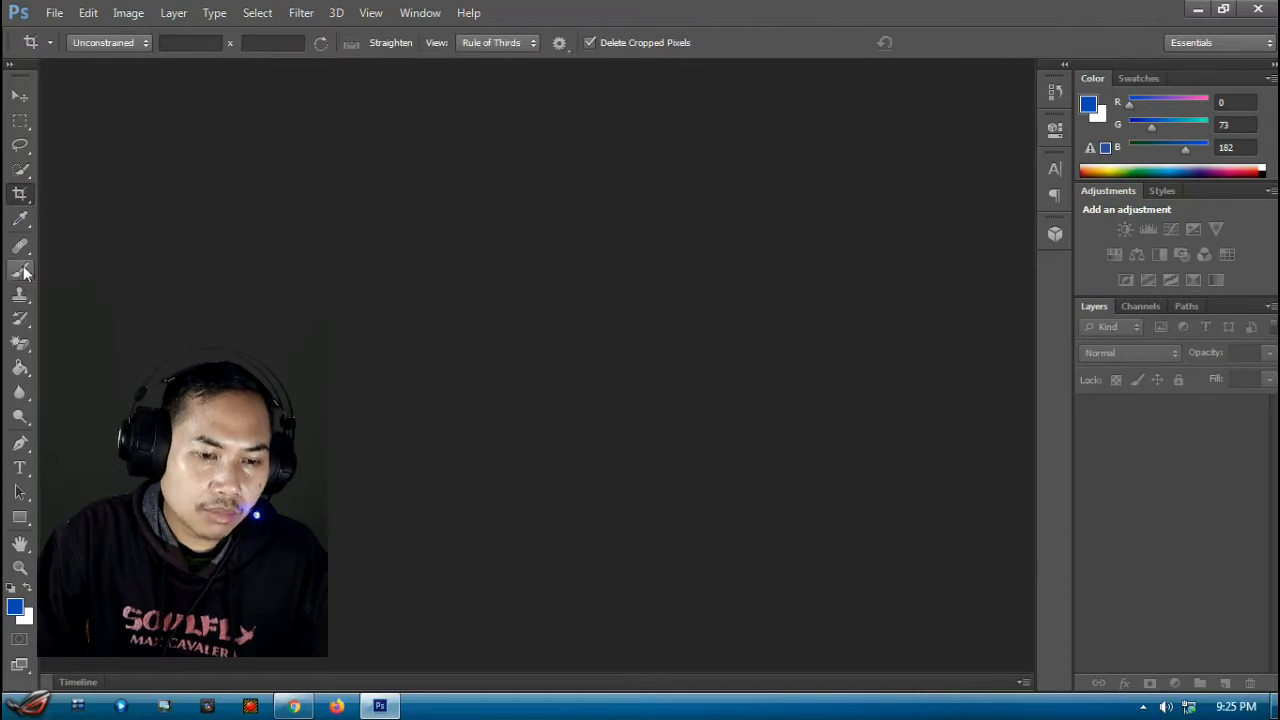
pyautogui.click(27, 270)
pyautogui.click(22, 346)
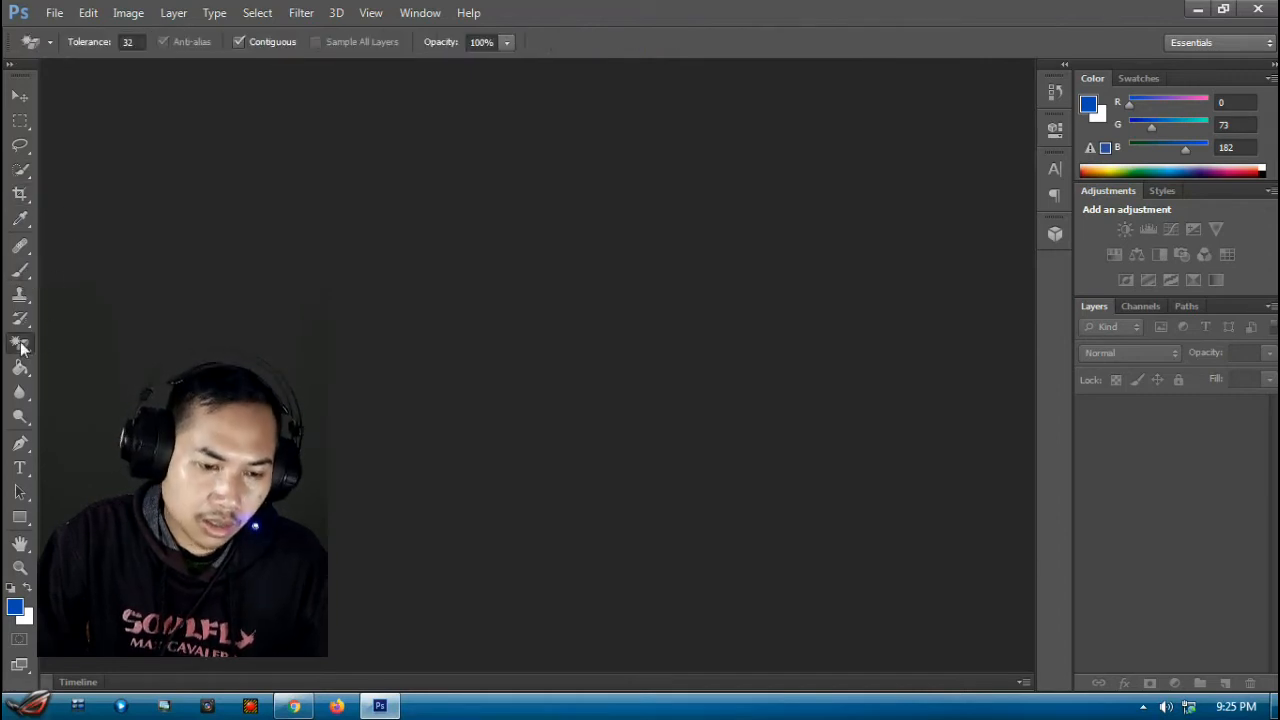
pyautogui.click(25, 374)
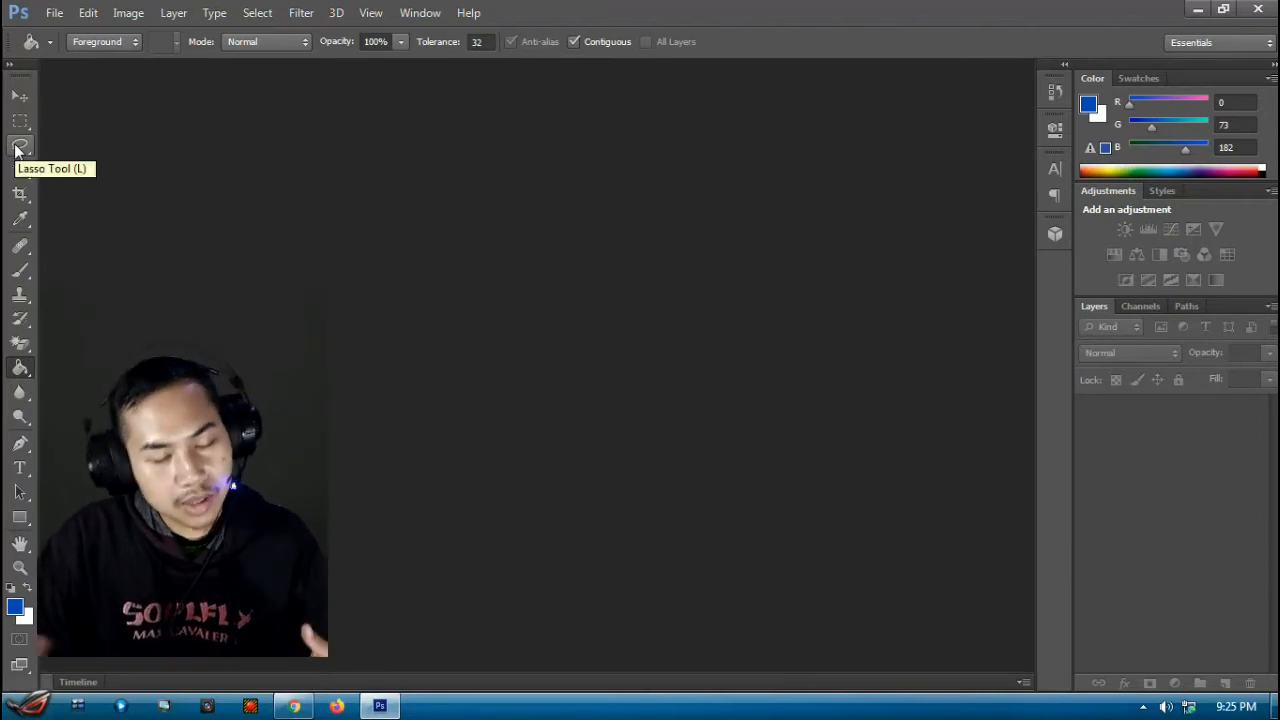
pyautogui.click(20, 95)
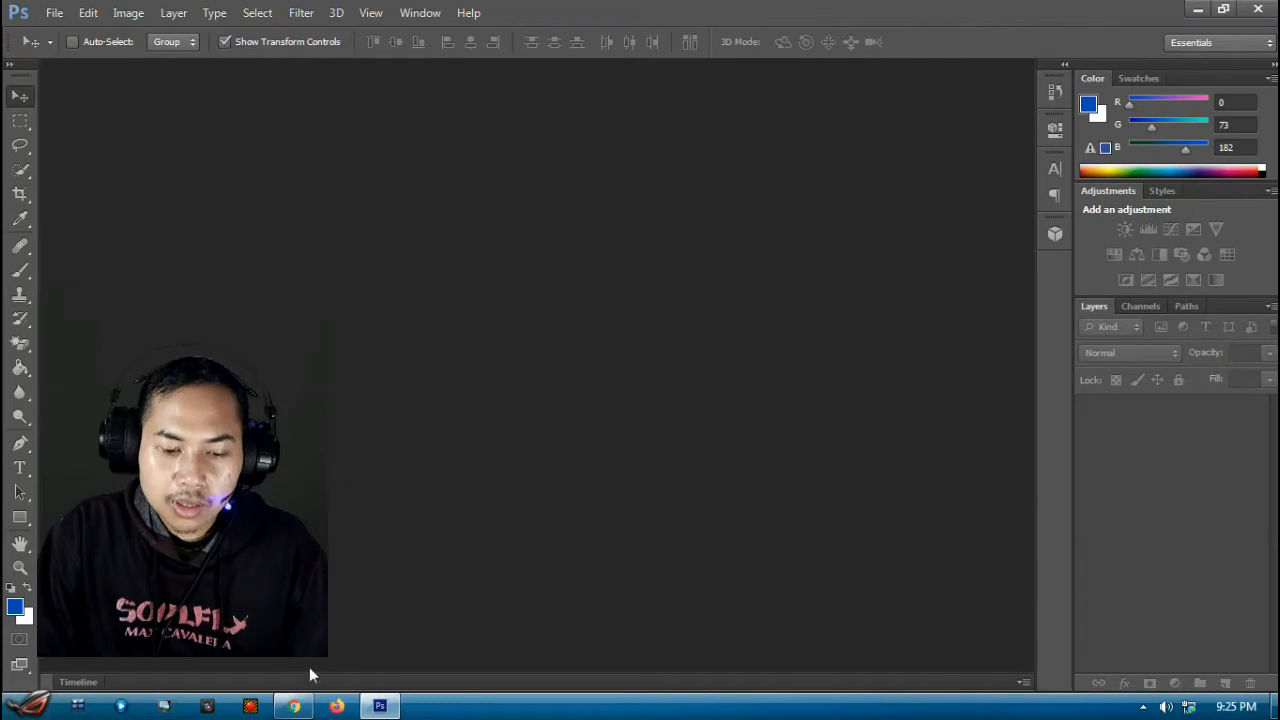
# Step: Switch to Google Chrome and look over the "foto siswa" image results and the previewed SMK NU 01 KENDAL student portrait
pyautogui.click(295, 705)
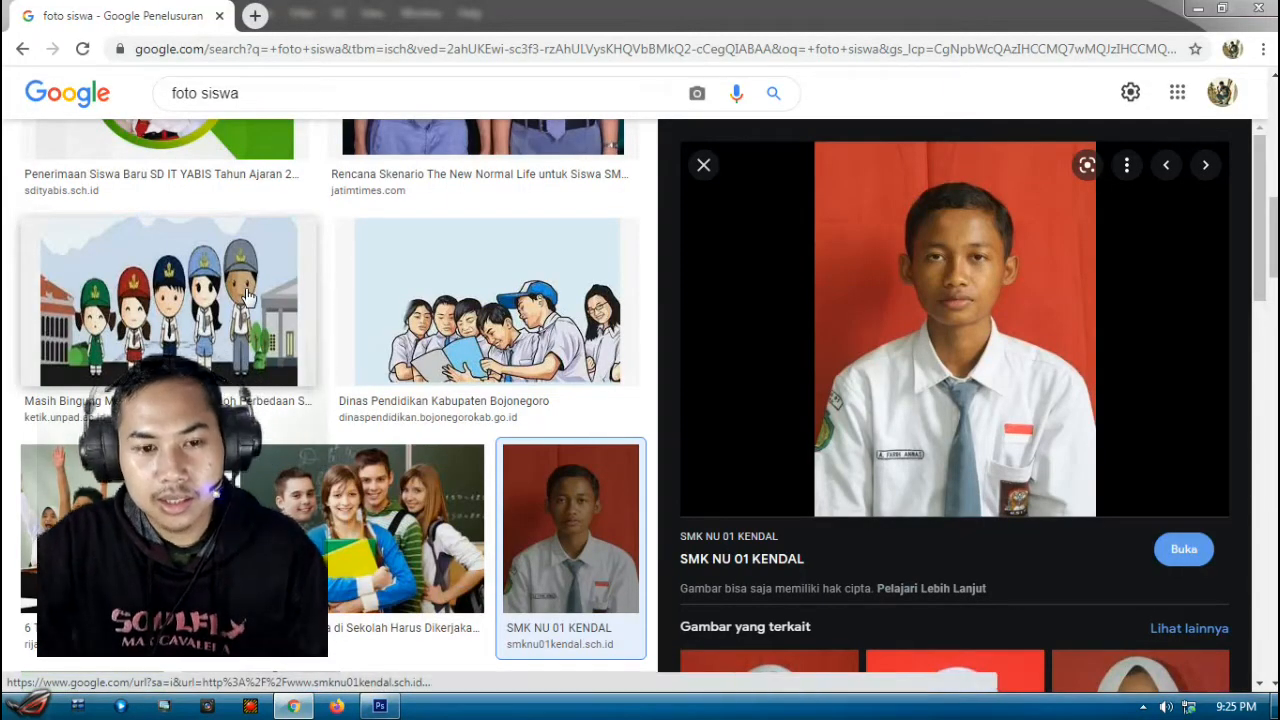
pyautogui.click(298, 87)
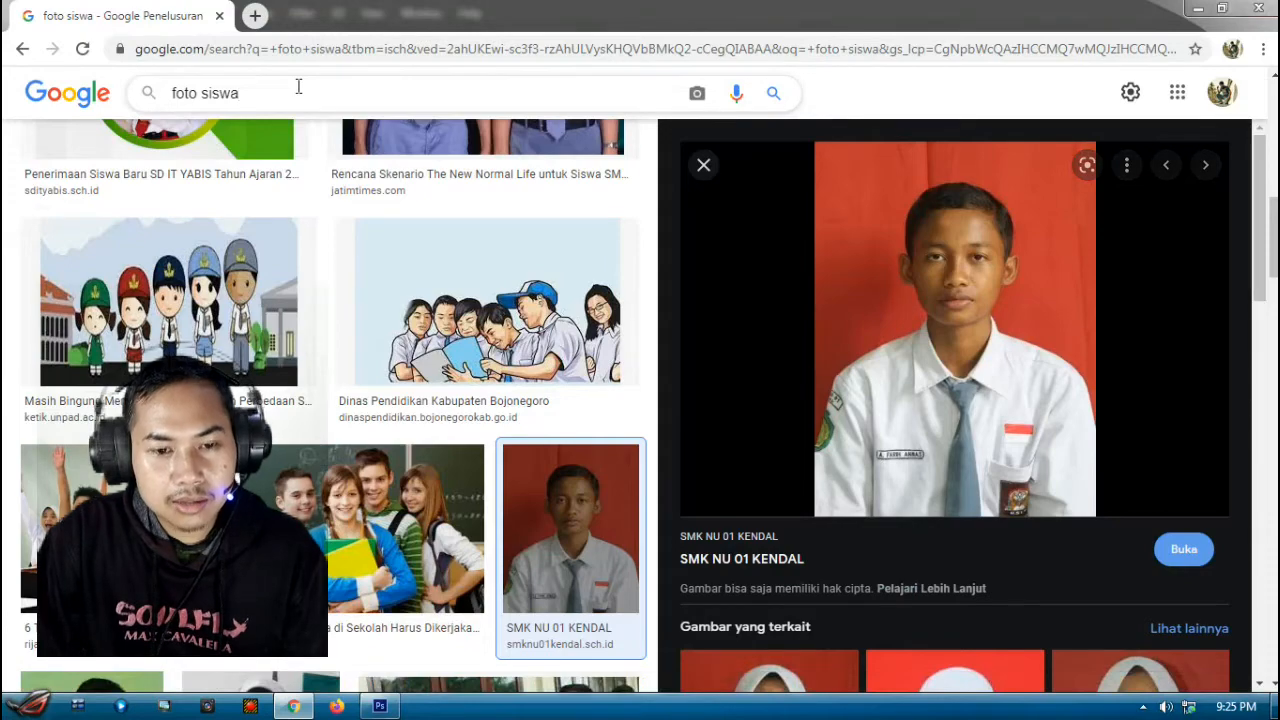
pyautogui.scroll(15, 330, 250)
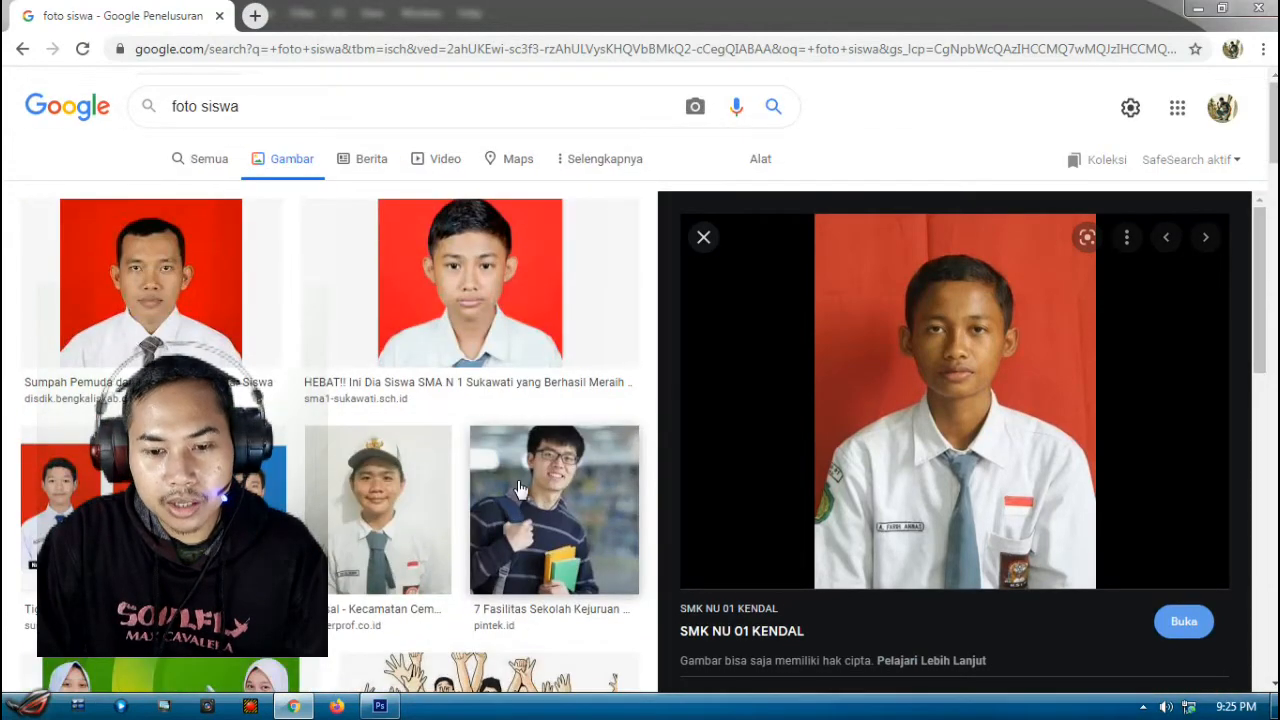
pyautogui.scroll(-3, 380, 320)
pyautogui.scroll(5, 380, 320)
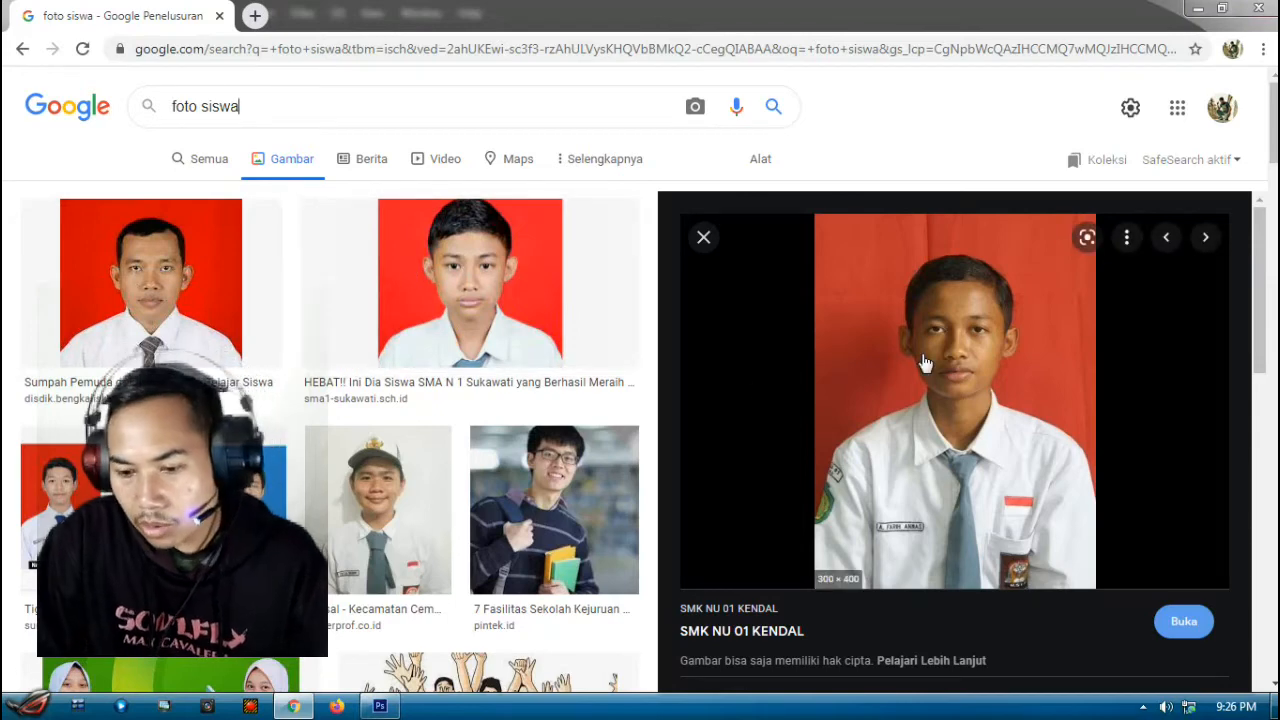
pyautogui.scroll(-1, 958, 340)
pyautogui.scroll(-3, 955, 324)
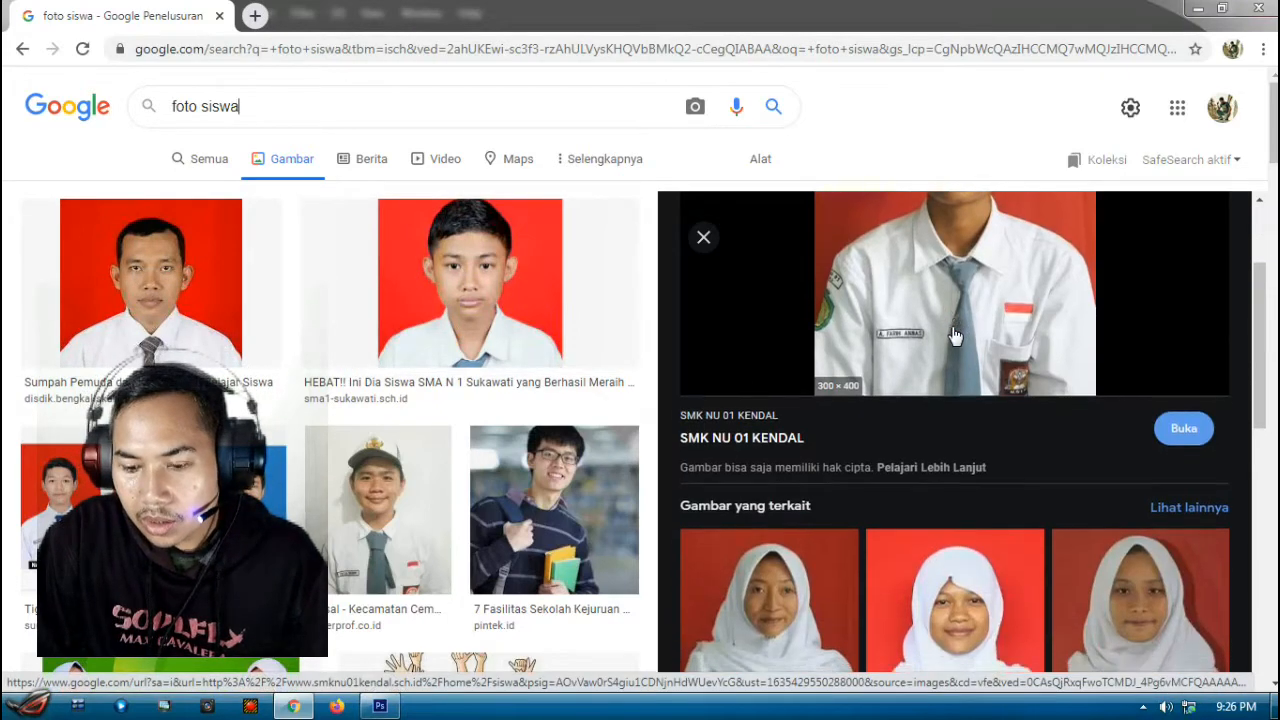
pyautogui.scroll(2, 1030, 453)
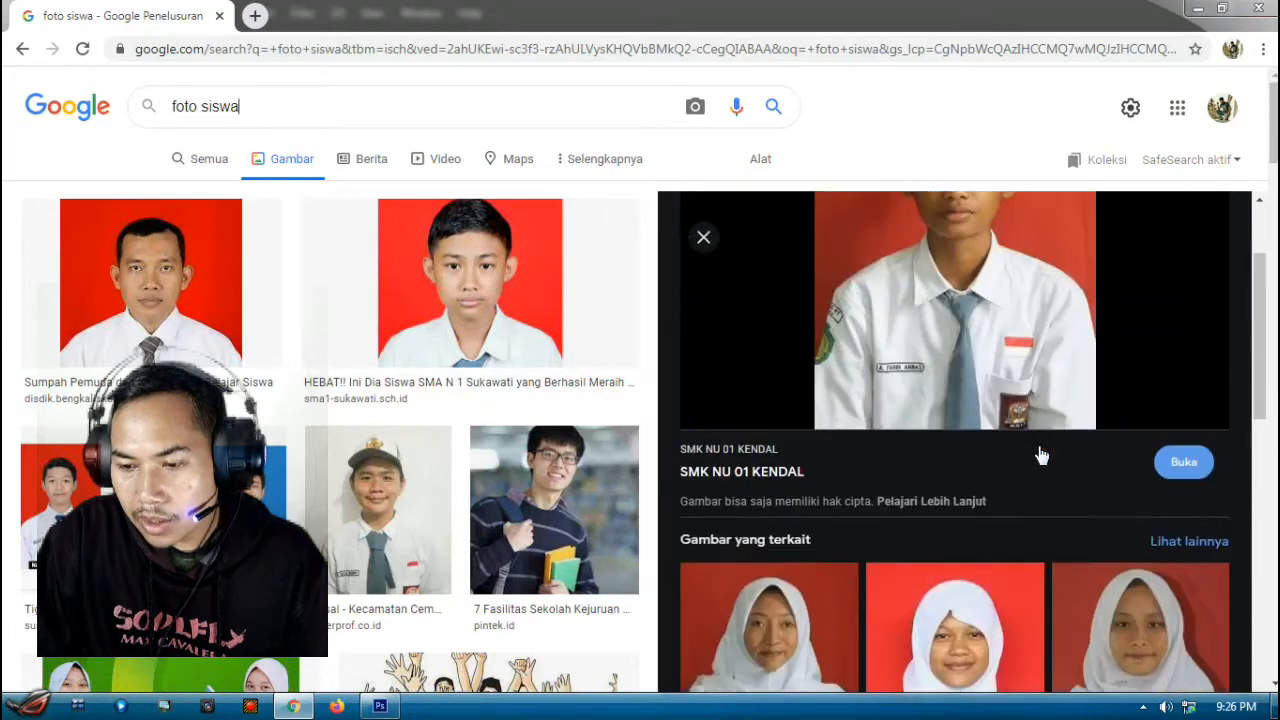
pyautogui.scroll(-2, 1035, 451)
pyautogui.scroll(3, 1010, 445)
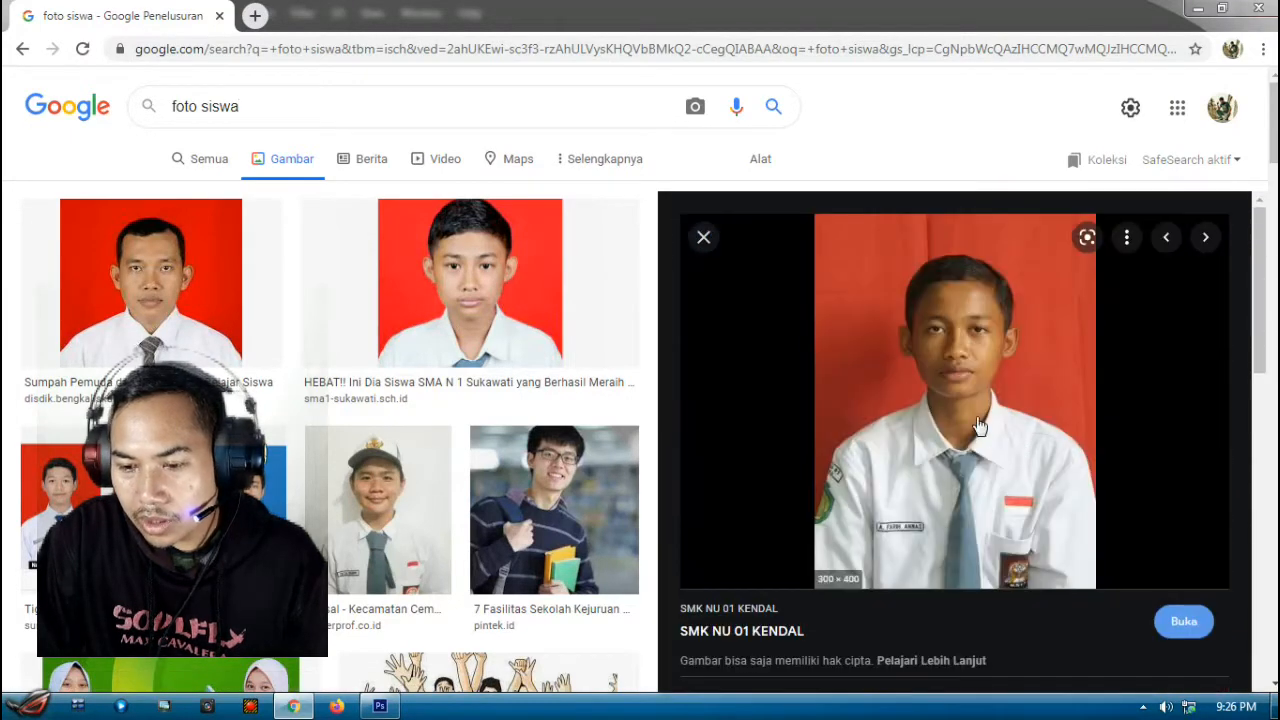
pyautogui.scroll(-3, 875, 355)
pyautogui.scroll(3, 880, 366)
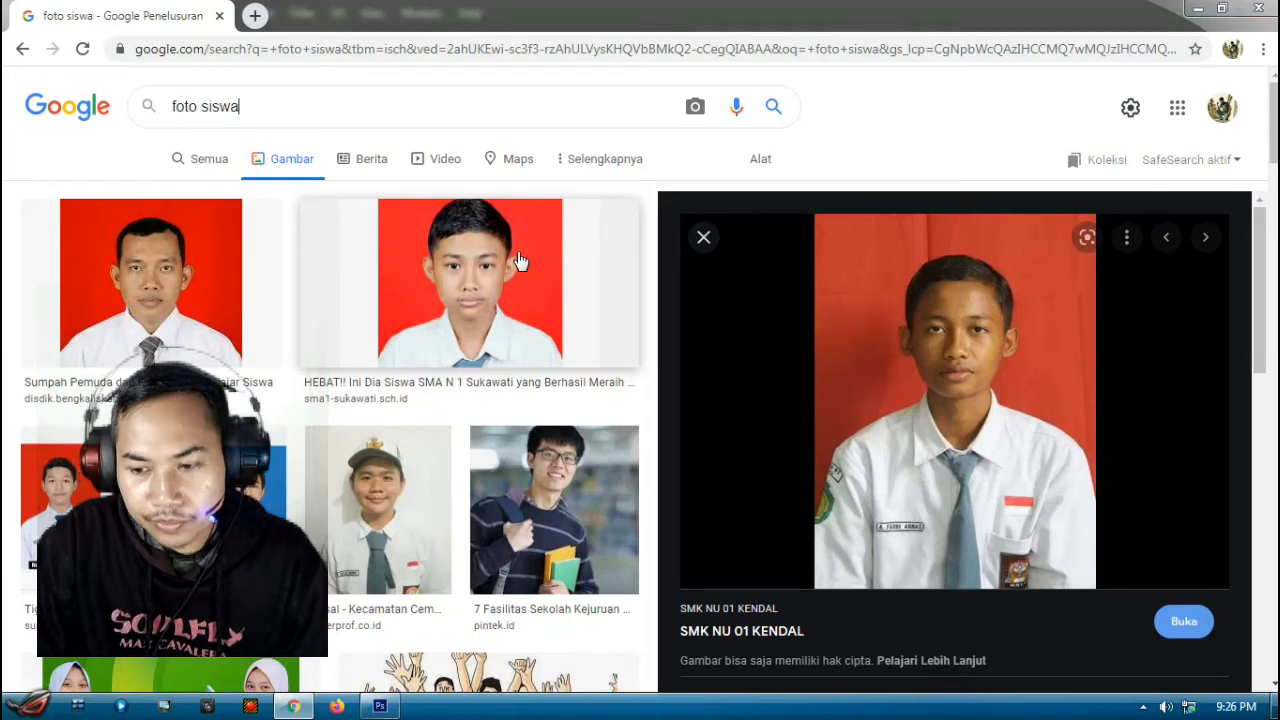
# Step: Copy the previewed SMK NU 01 KENDAL student portrait image to the clipboard
pyautogui.rightClick(981, 342)
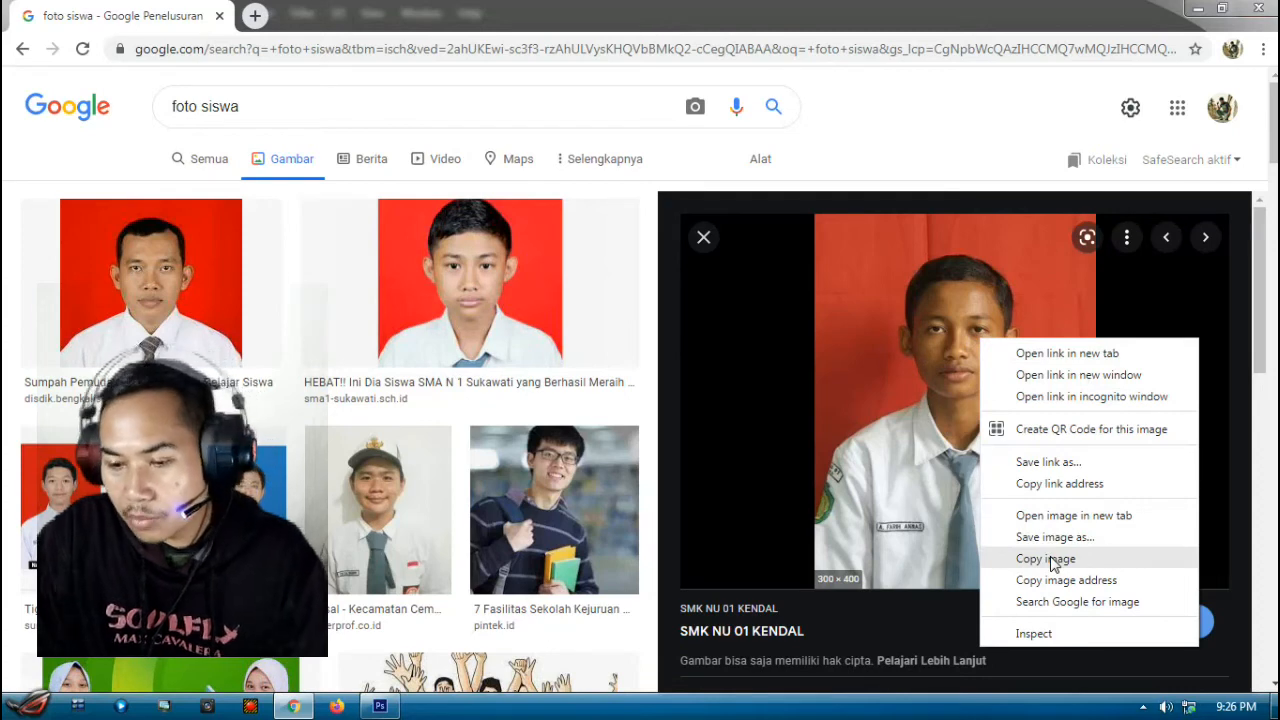
pyautogui.click(1048, 560)
pyautogui.rightClick(945, 357)
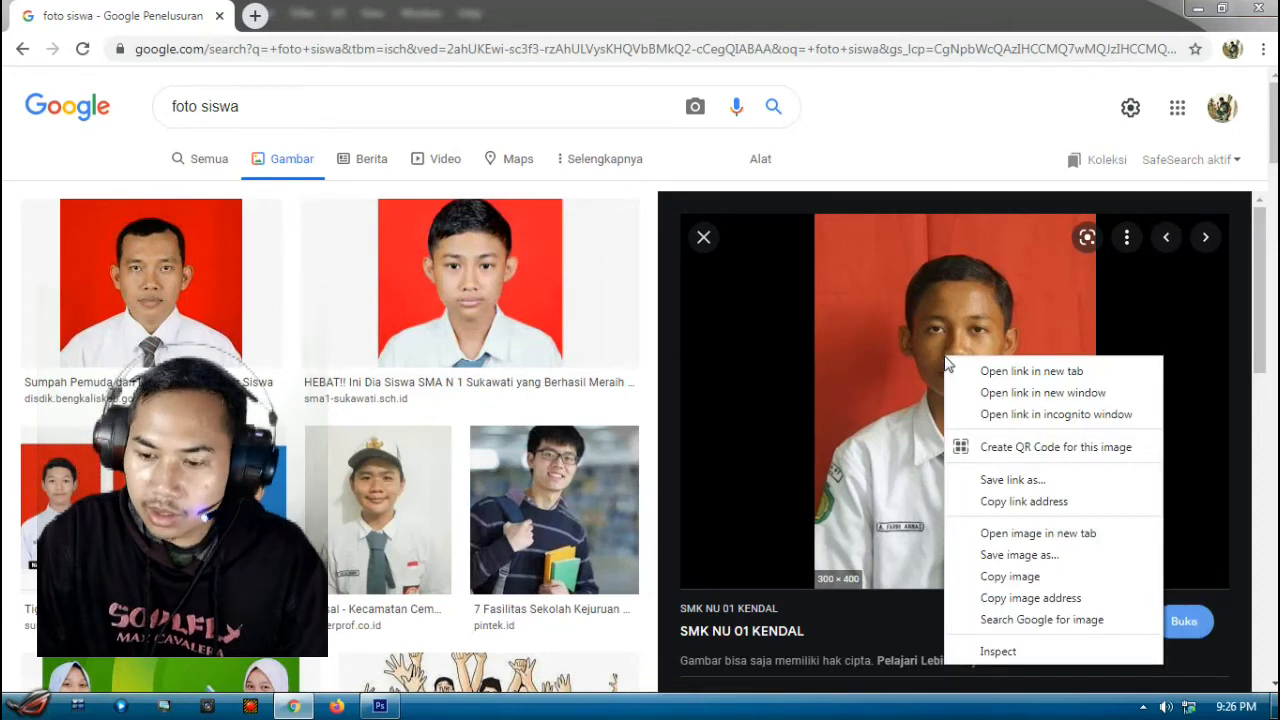
pyautogui.click(1016, 577)
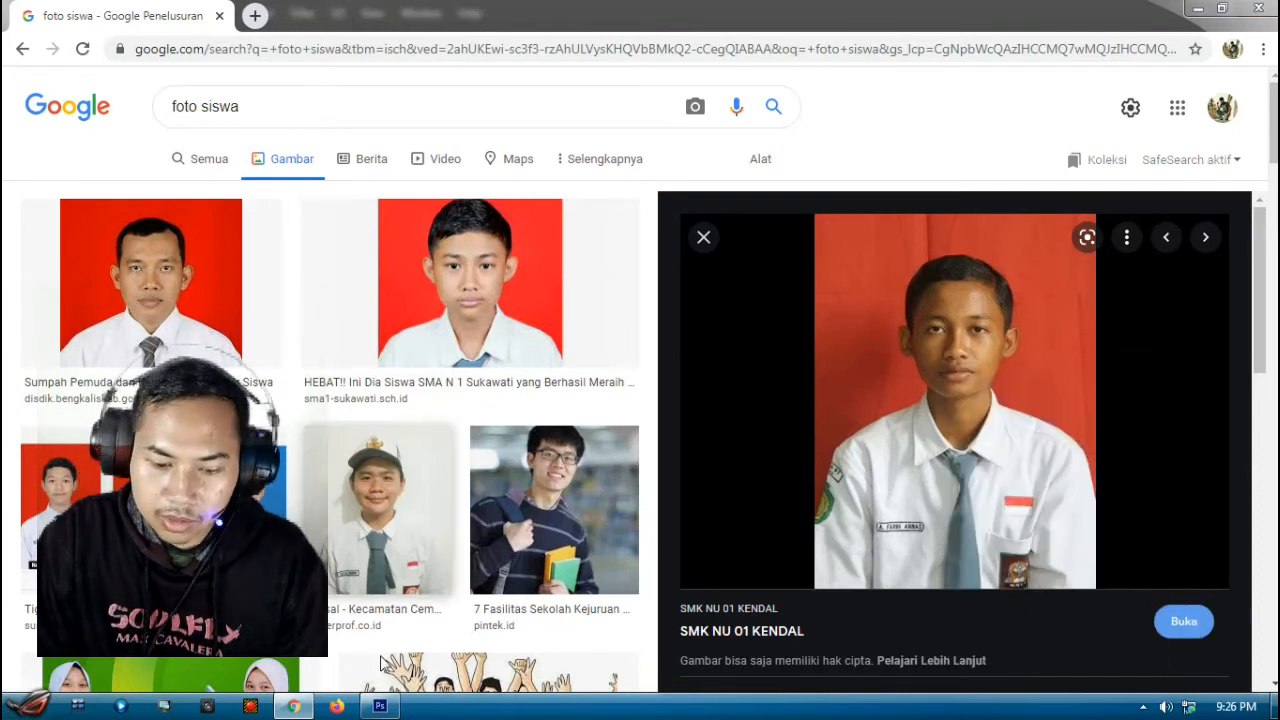
# Step: Switch to Photoshop, create a new blank document and paste the copied student portrait into it
pyautogui.click(380, 706)
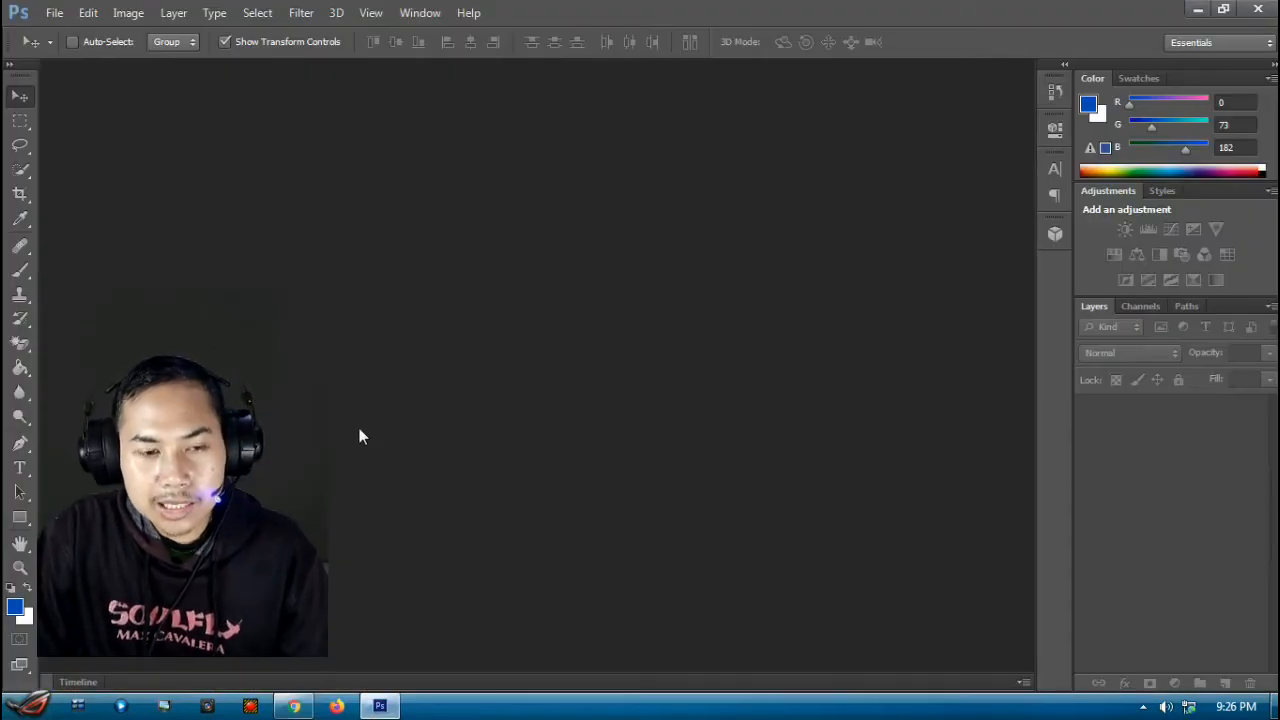
pyautogui.click(62, 18)
pyautogui.click(66, 37)
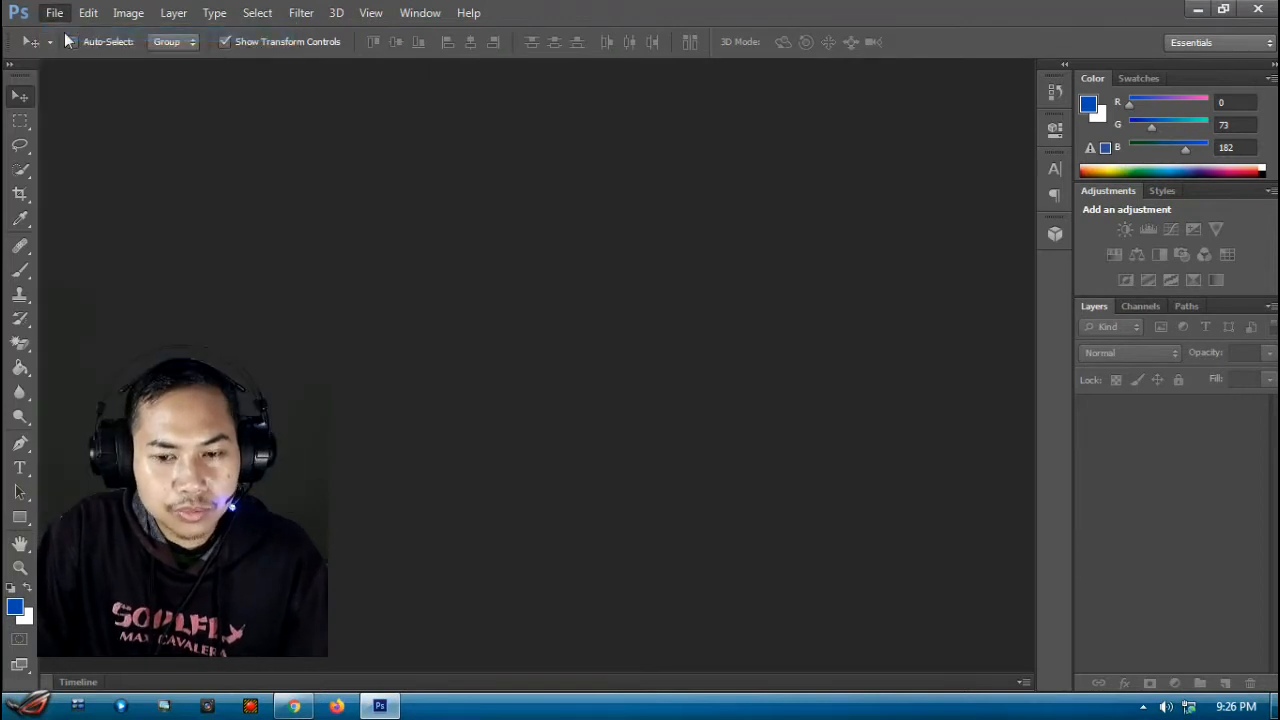
pyautogui.click(835, 164)
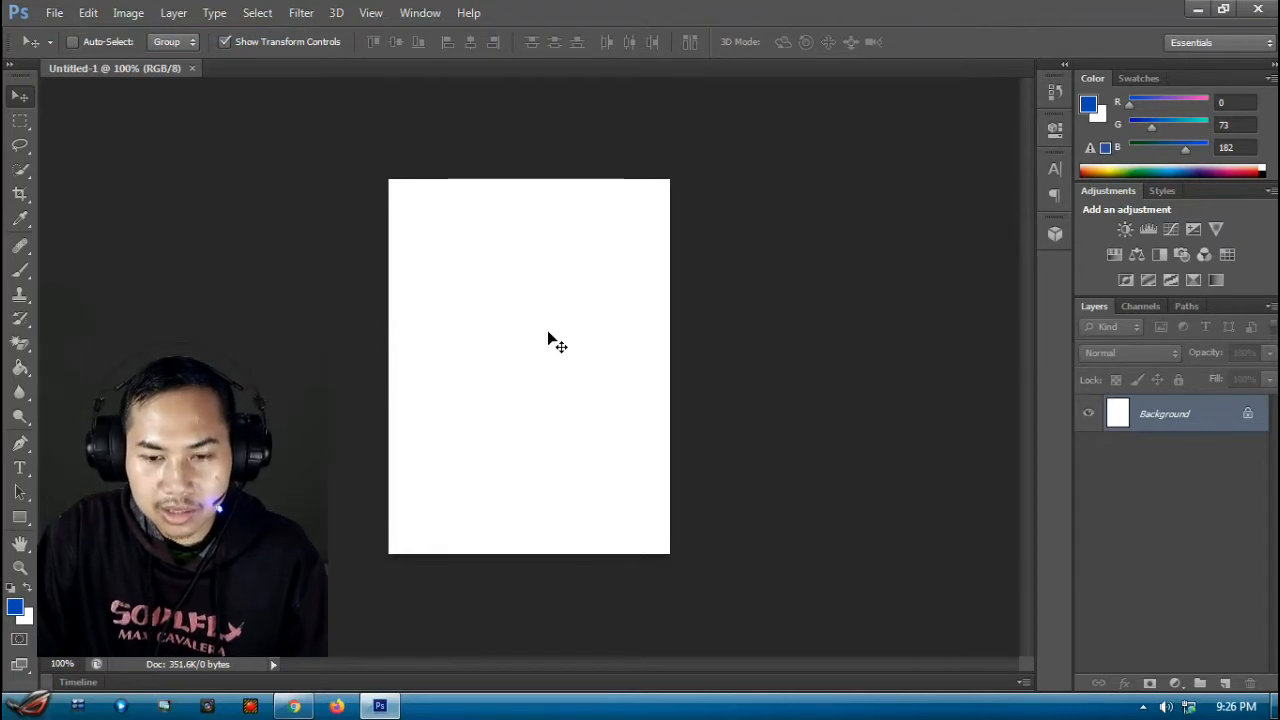
pyautogui.hotkey('ctrl', 'v')
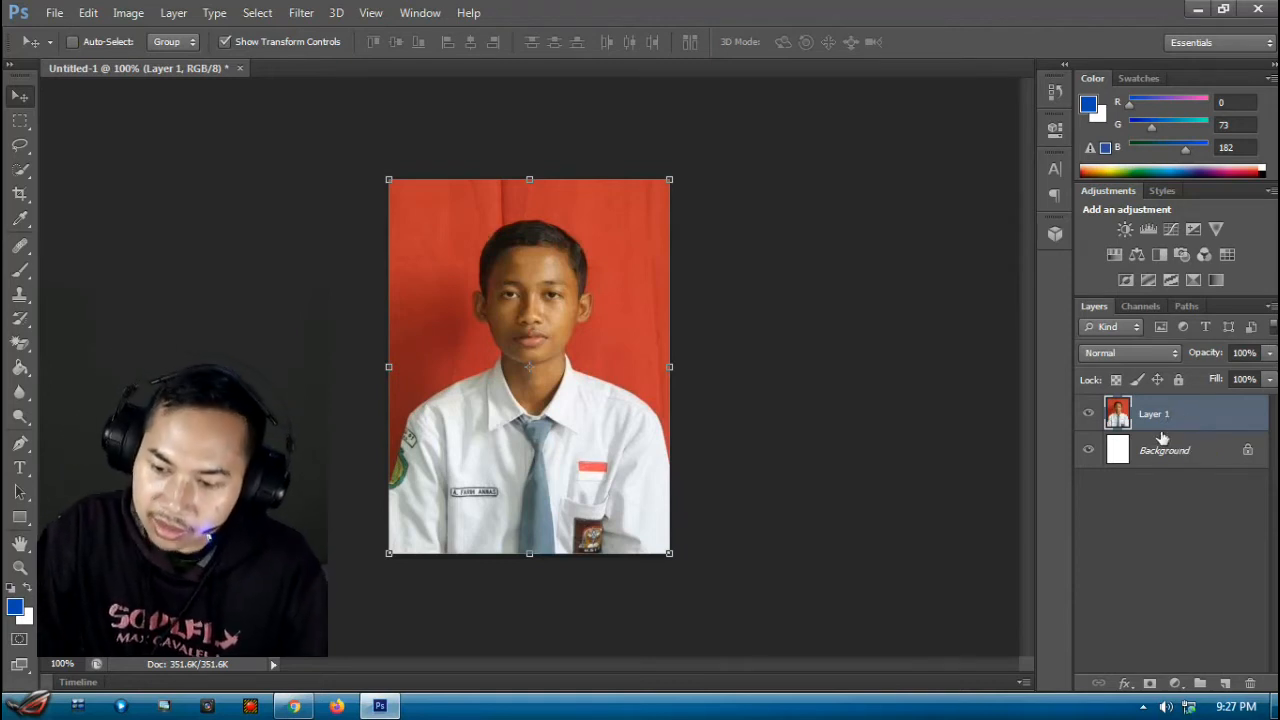
# Step: Hide and reshow Layer 1 to compare it with the background, and try moving the portrait on the canvas
pyautogui.click(1089, 415)
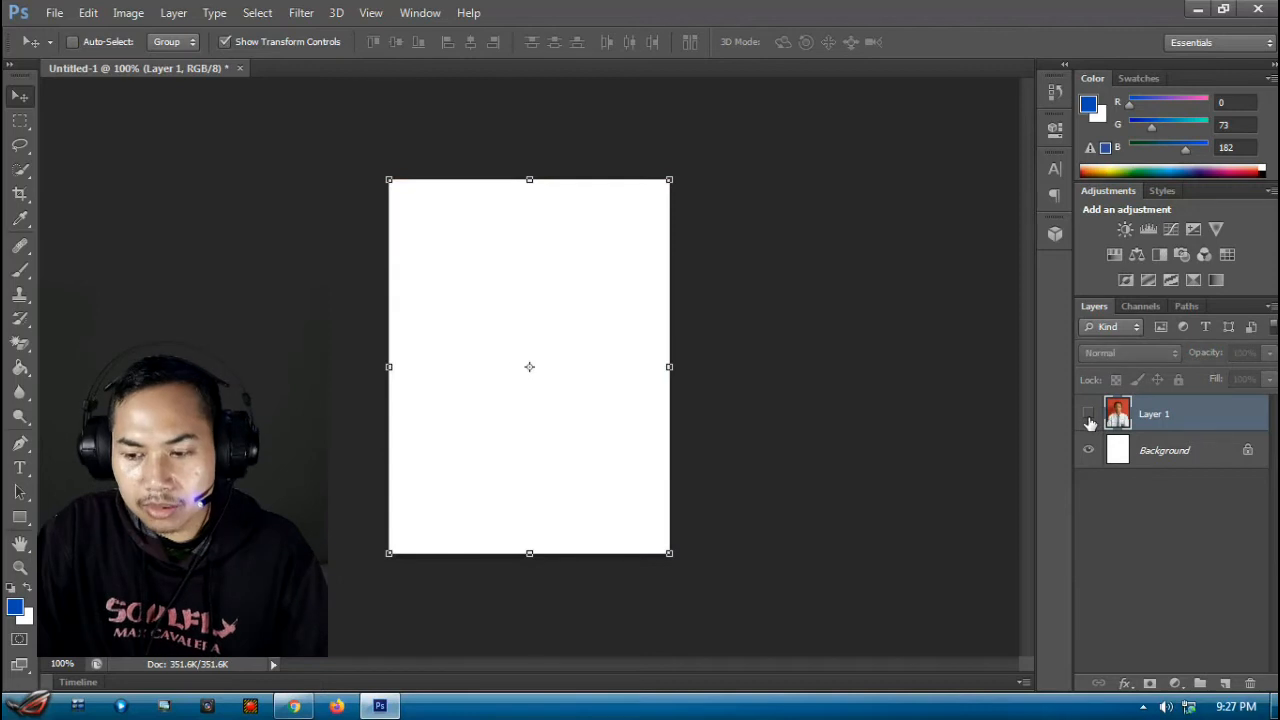
pyautogui.click(1089, 415)
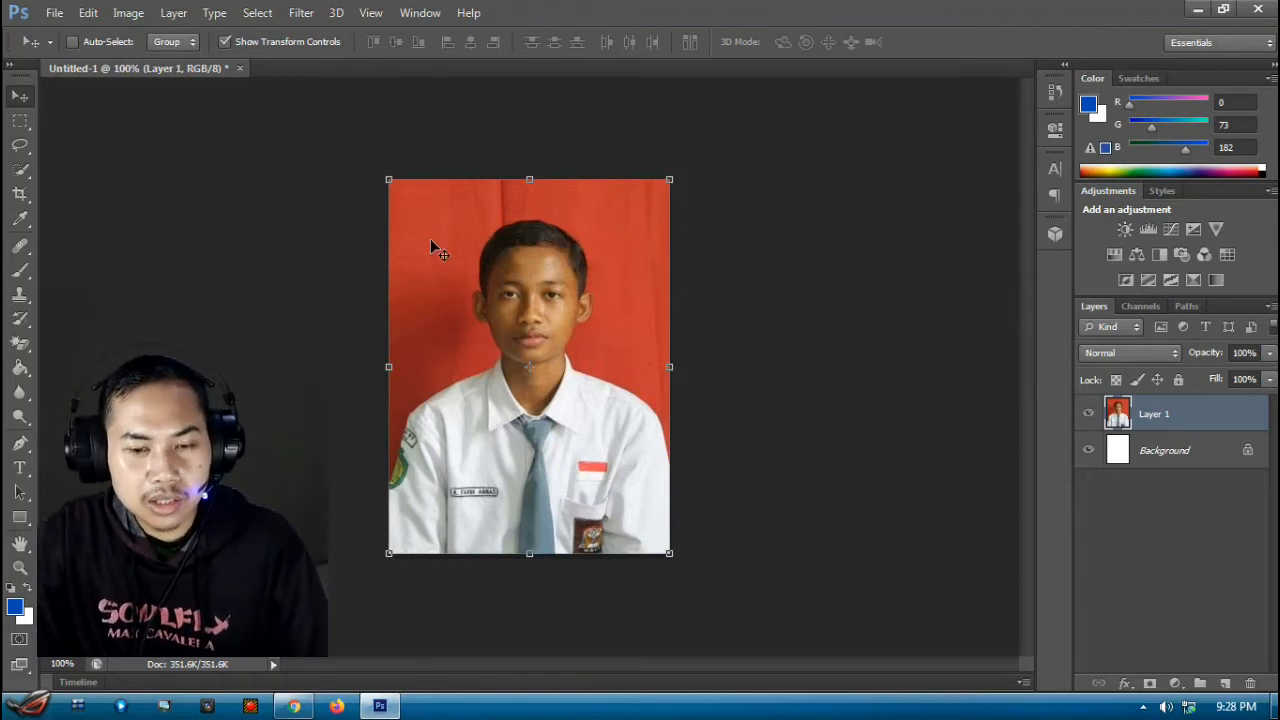
pyautogui.moveTo(432, 247); pyautogui.dragTo(540, 330)
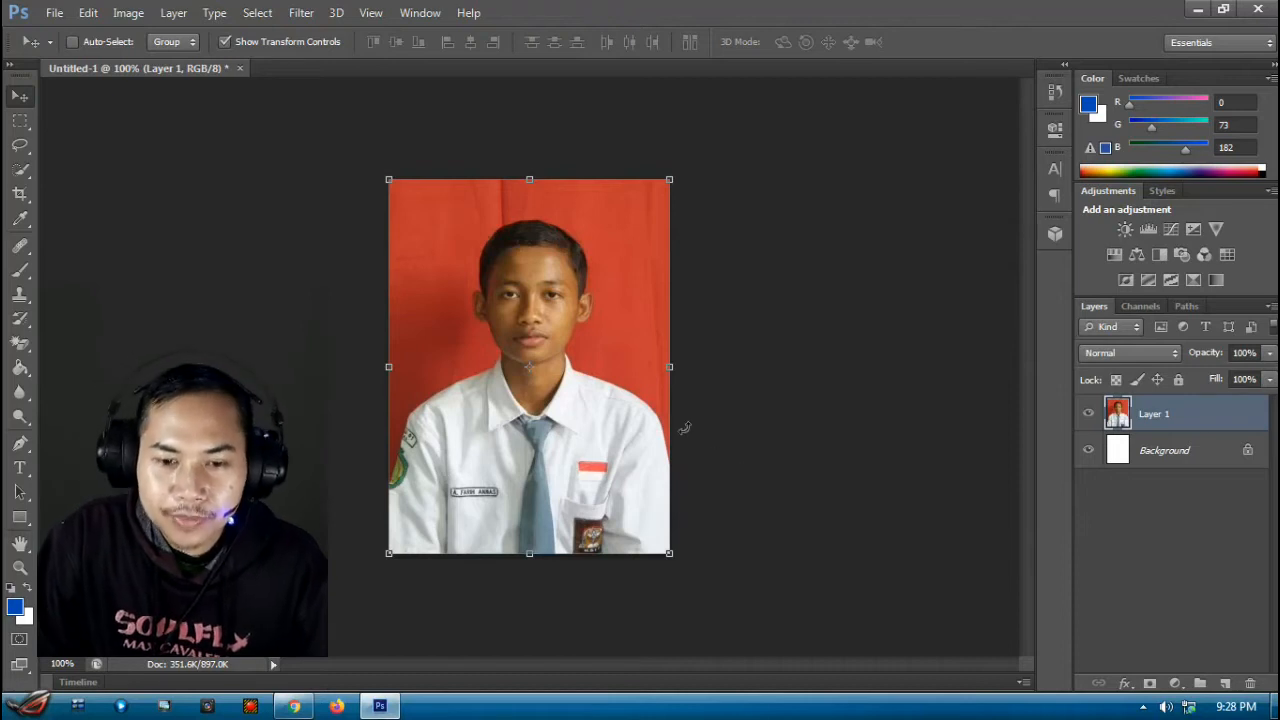
# Step: Turn off the Move tool's transform controls around the portrait layer
pyautogui.click(226, 42)
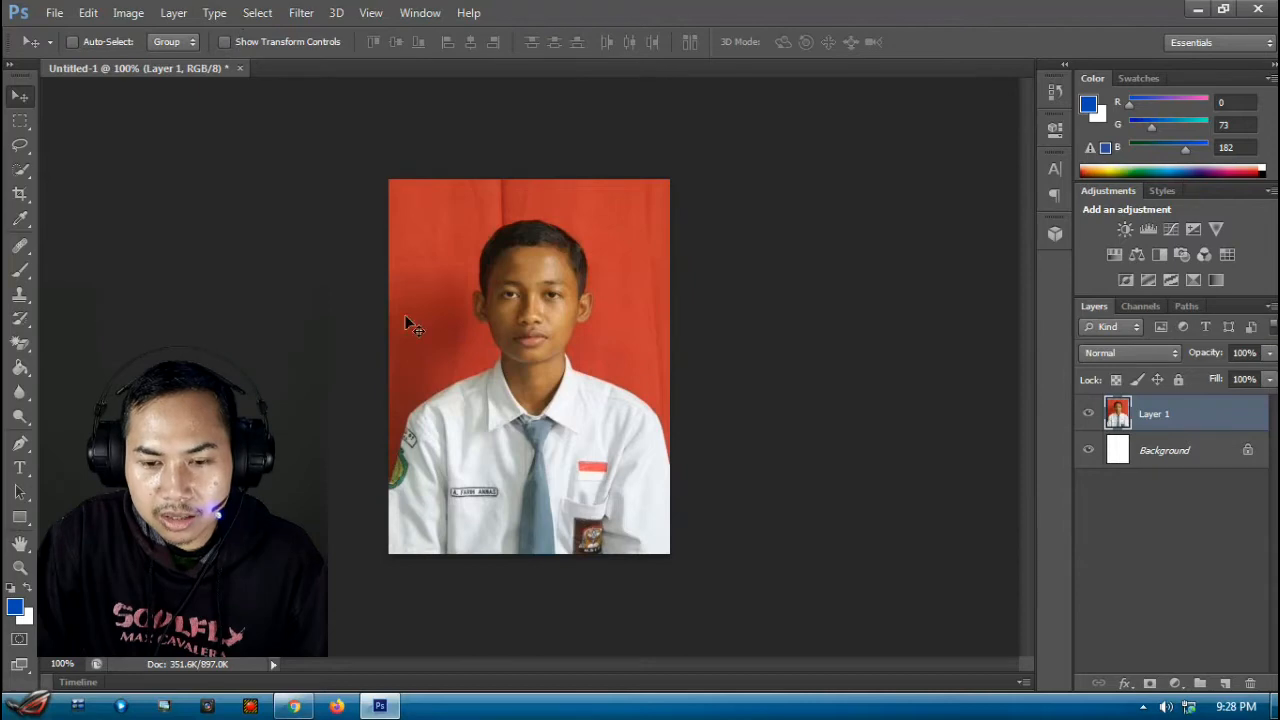
pyautogui.click(869, 162)
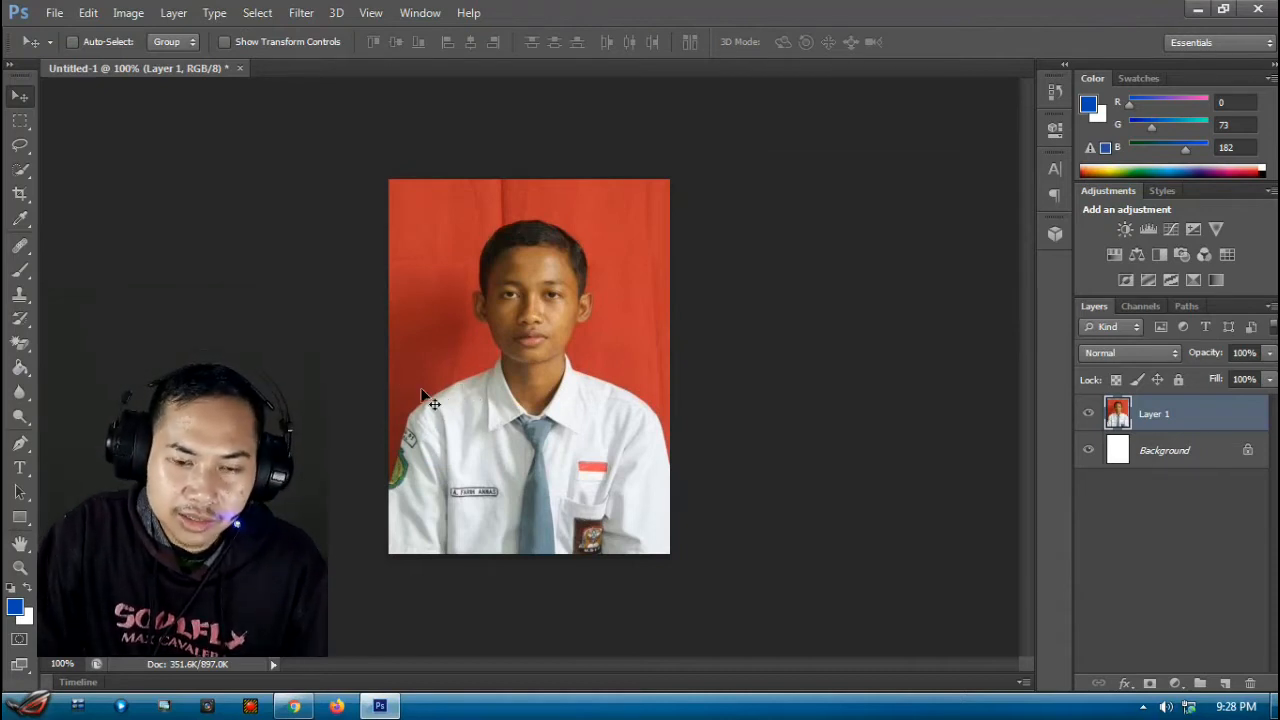
# Step: Turn the Move tool's transform controls back on and try moving the portrait layer on the canvas
pyautogui.moveTo(448, 266); pyautogui.dragTo(548, 296)
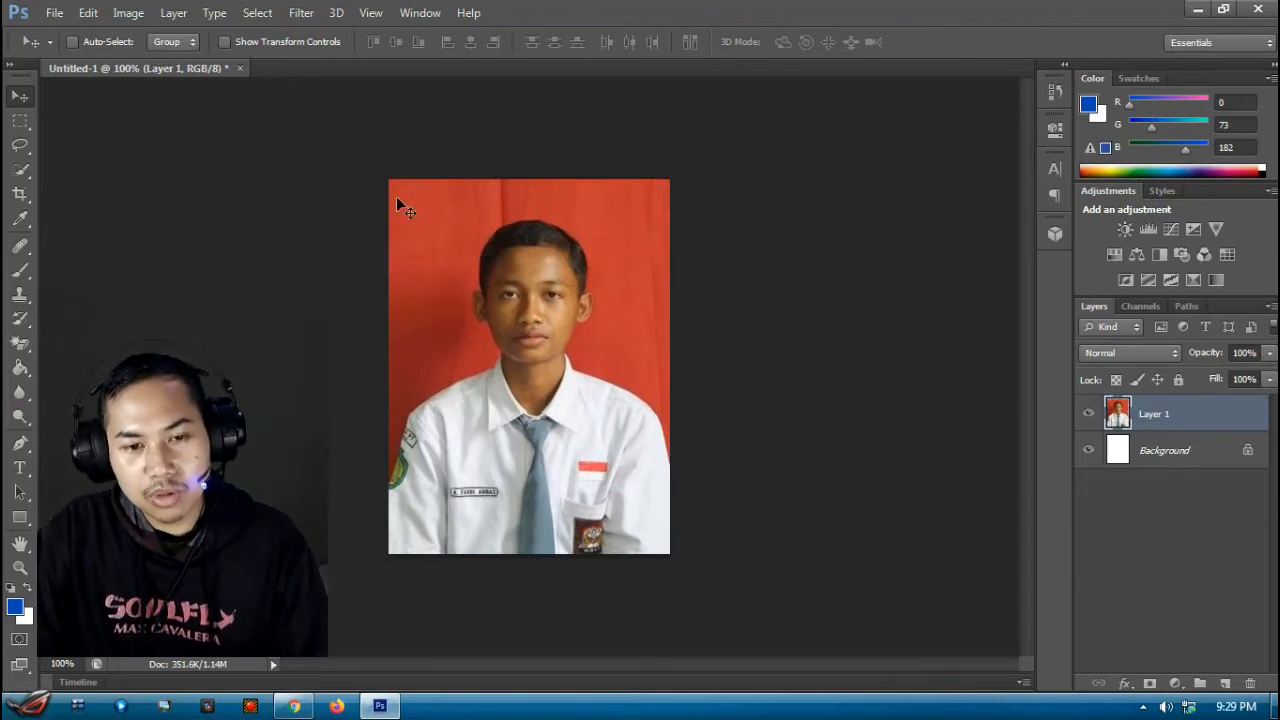
pyautogui.click(226, 42)
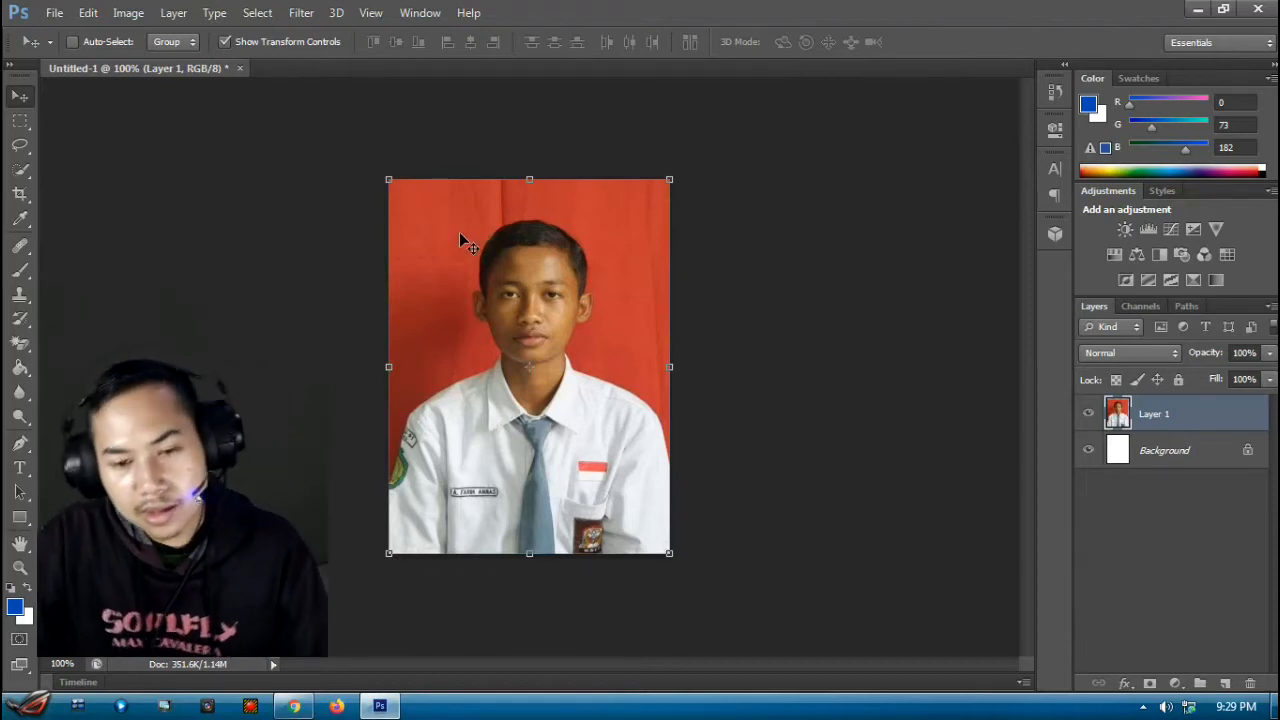
pyautogui.moveTo(460, 240)
pyautogui.mouseDown()
pyautogui.moveTo(523, 320)
pyautogui.moveTo(491, 228)
pyautogui.moveTo(467, 224)
pyautogui.mouseUp()
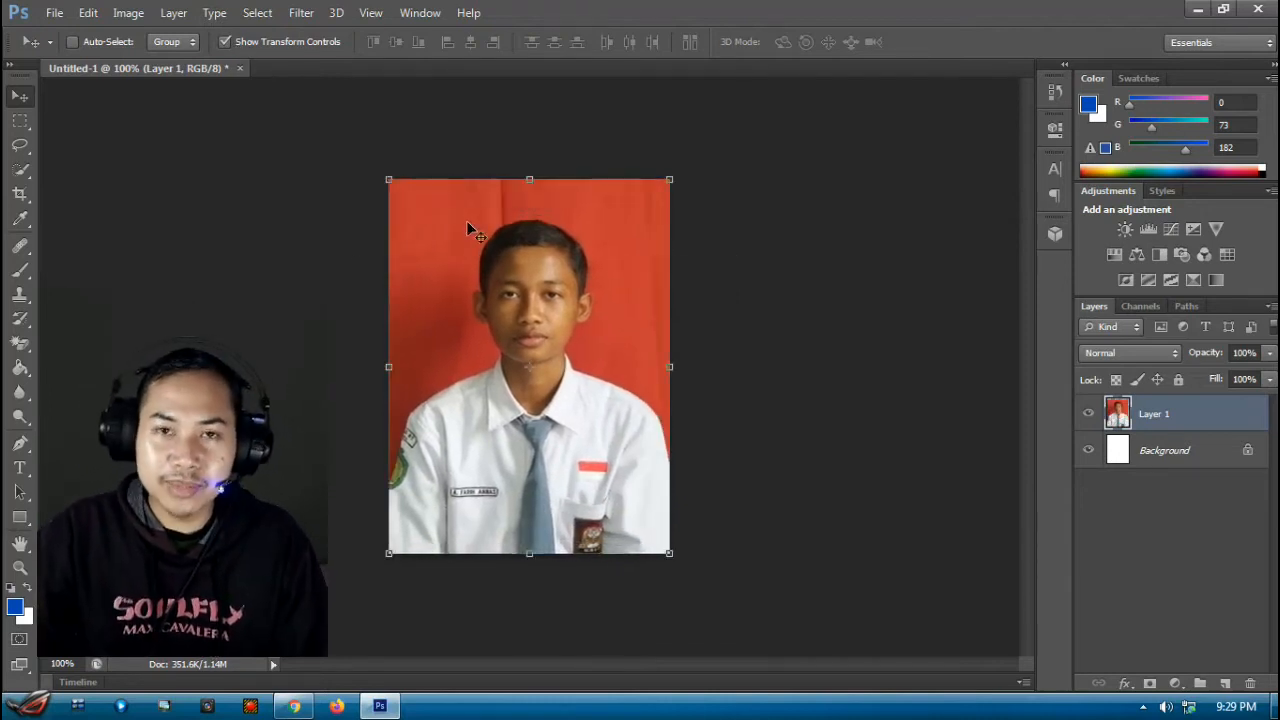
pyautogui.moveTo(473, 224); pyautogui.dragTo(491, 243)
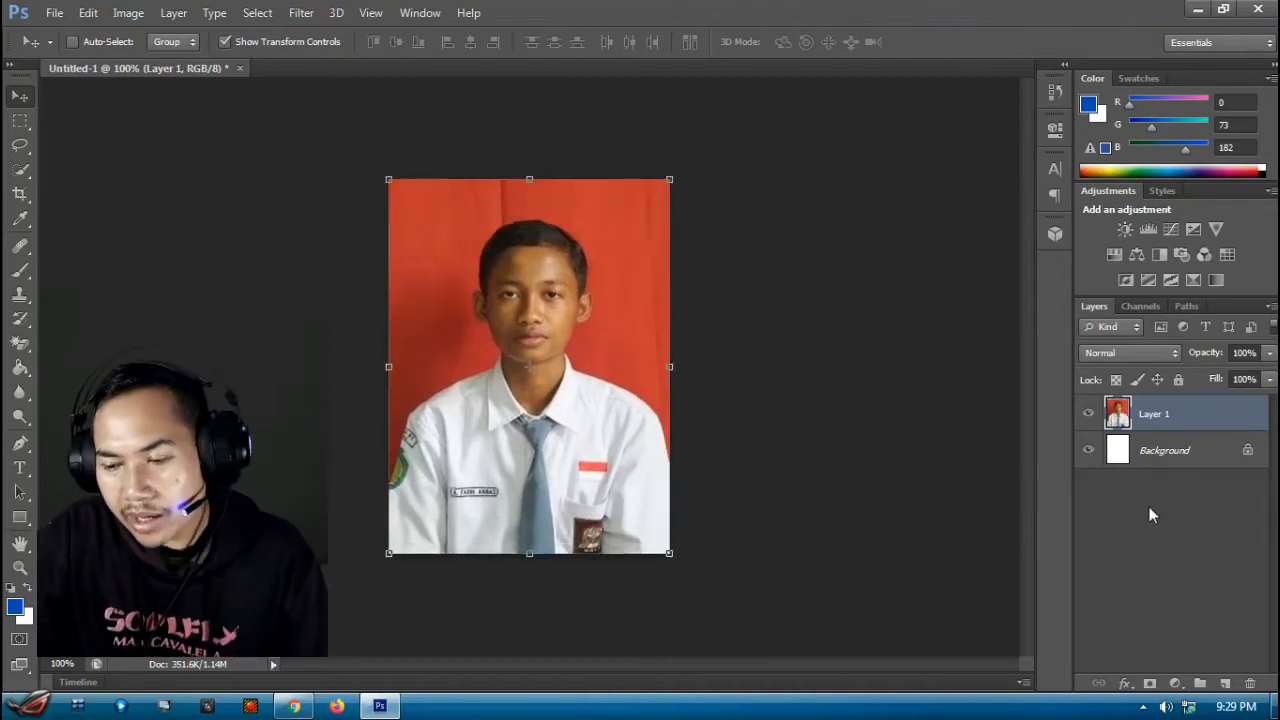
# Step: Try to move the locked Background layer, and reselect Layer 1 to move the portrait instead
pyautogui.click(1170, 460)
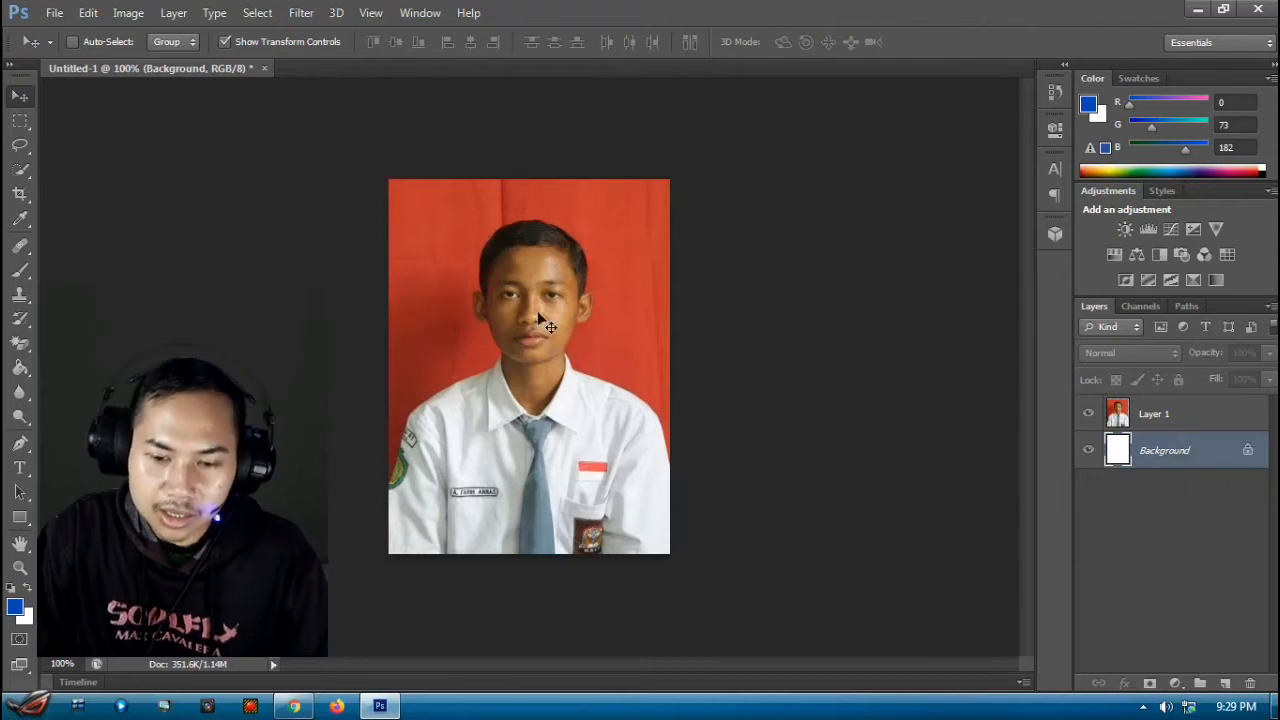
pyautogui.click(416, 235)
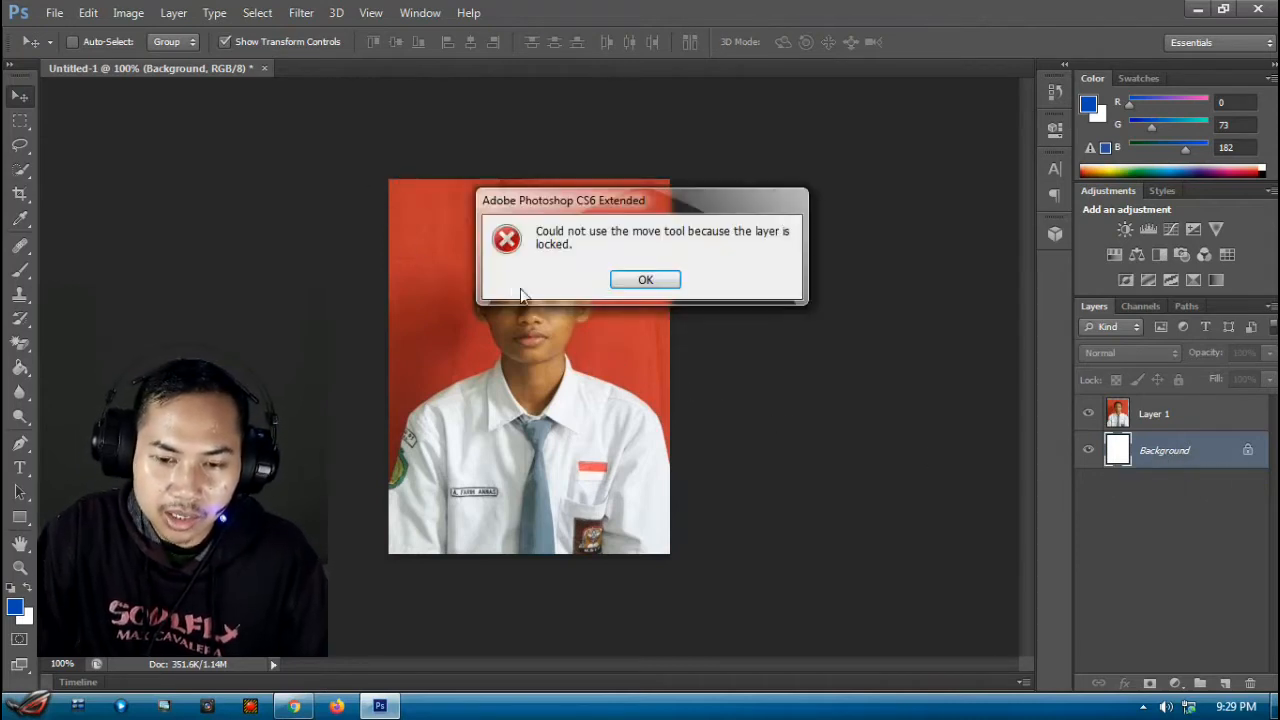
pyautogui.click(645, 282)
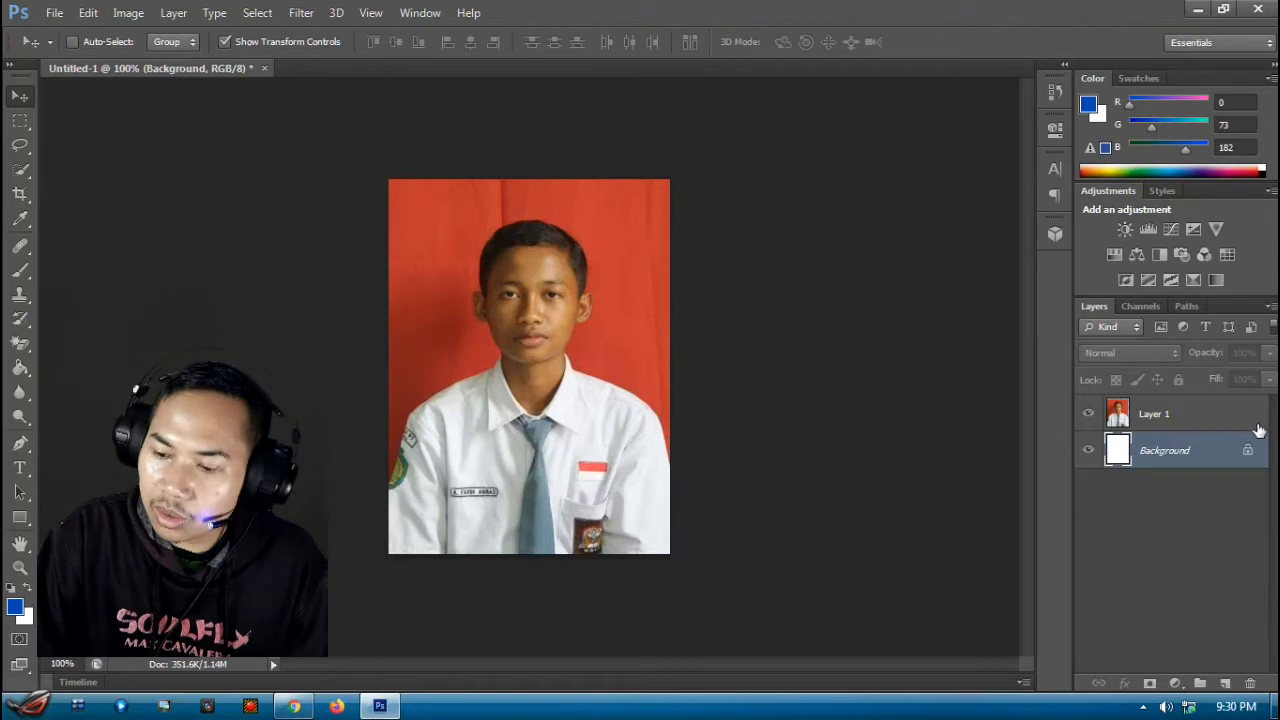
pyautogui.click(1204, 424)
pyautogui.moveTo(543, 267); pyautogui.dragTo(514, 300)
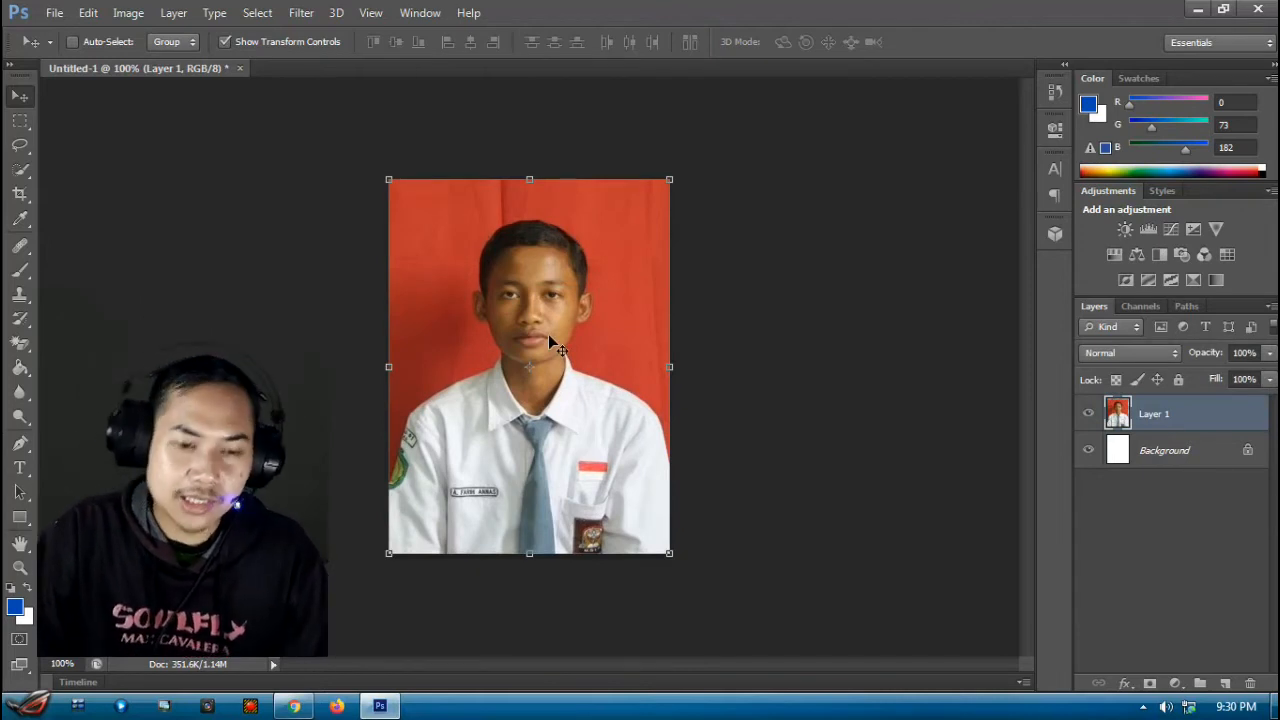
# Step: Select a rectangle of red backdrop with the Rectangular Marquee, from the portrait's upper-left corner to just above the shoulder
pyautogui.click(20, 121)
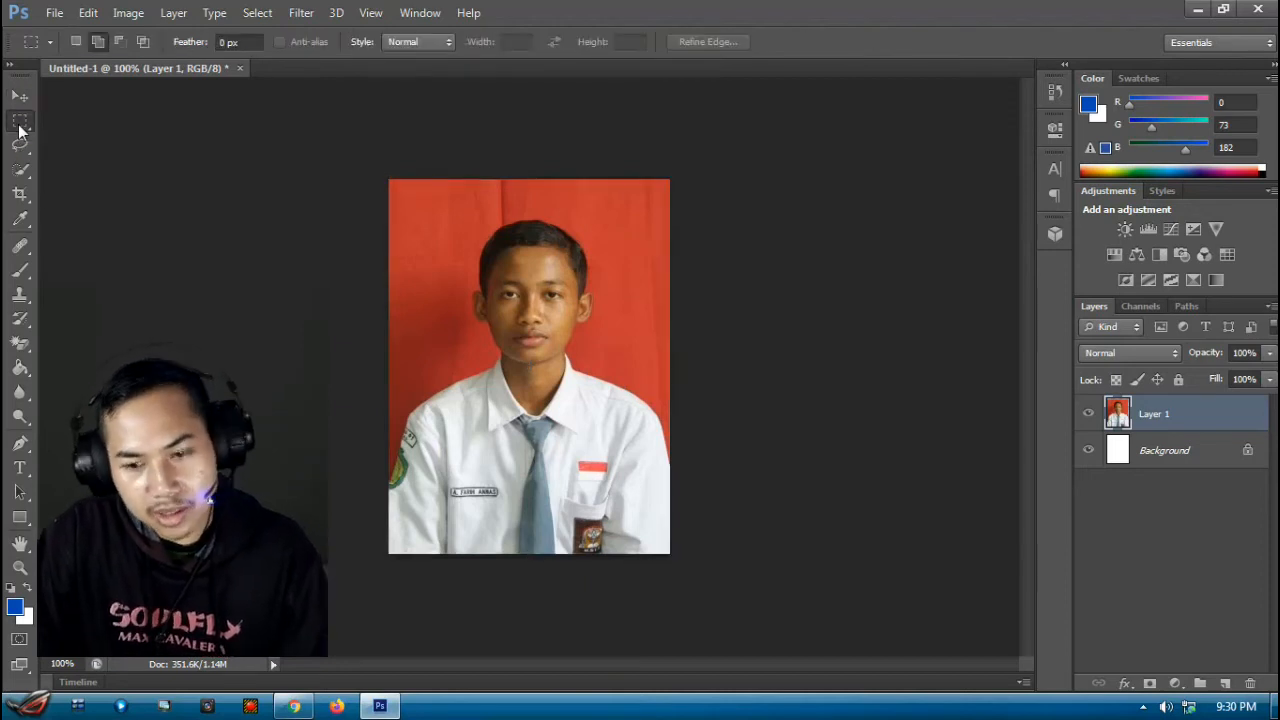
pyautogui.rightClick(23, 122)
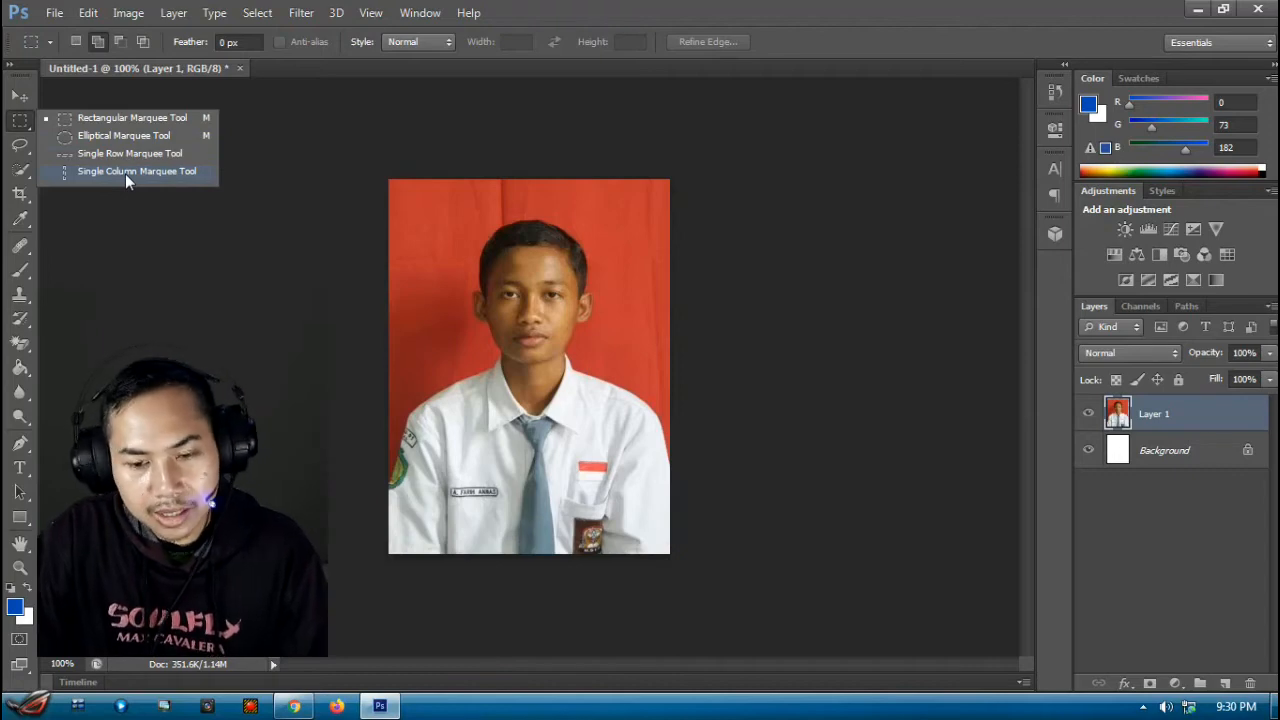
pyautogui.click(110, 124)
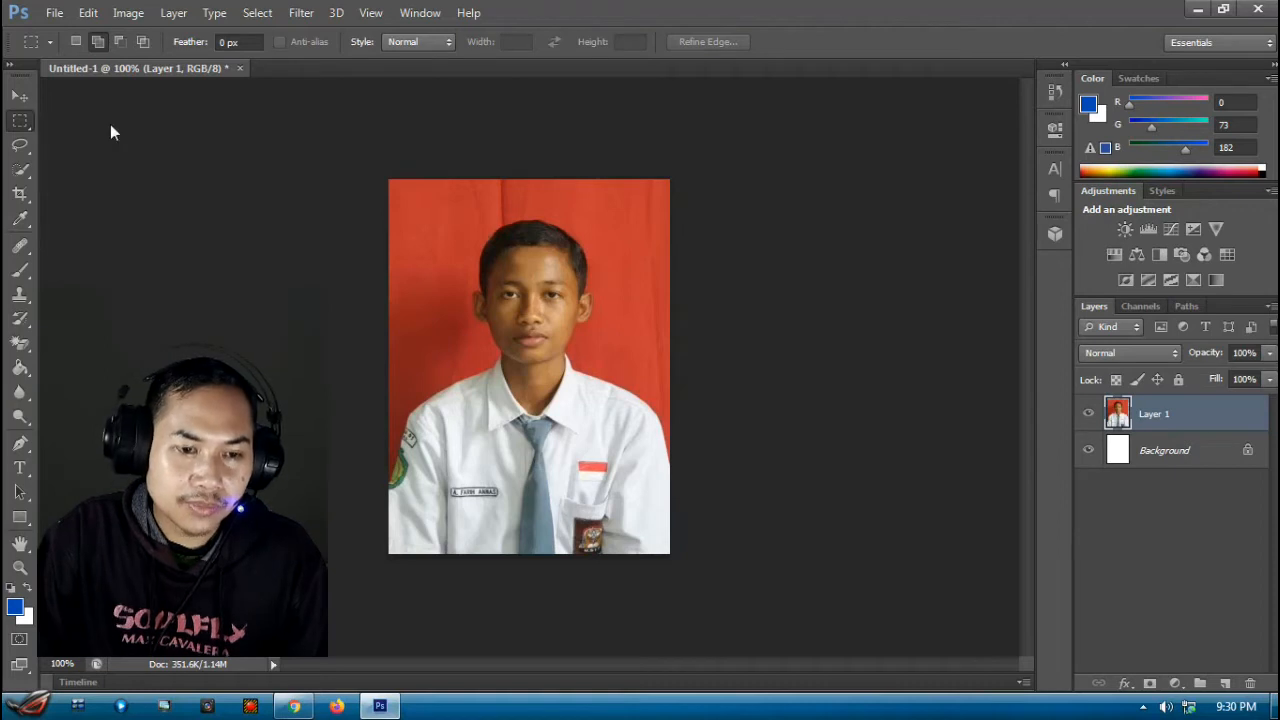
pyautogui.rightClick(24, 124)
pyautogui.click(88, 122)
pyautogui.rightClick(30, 125)
pyautogui.click(55, 120)
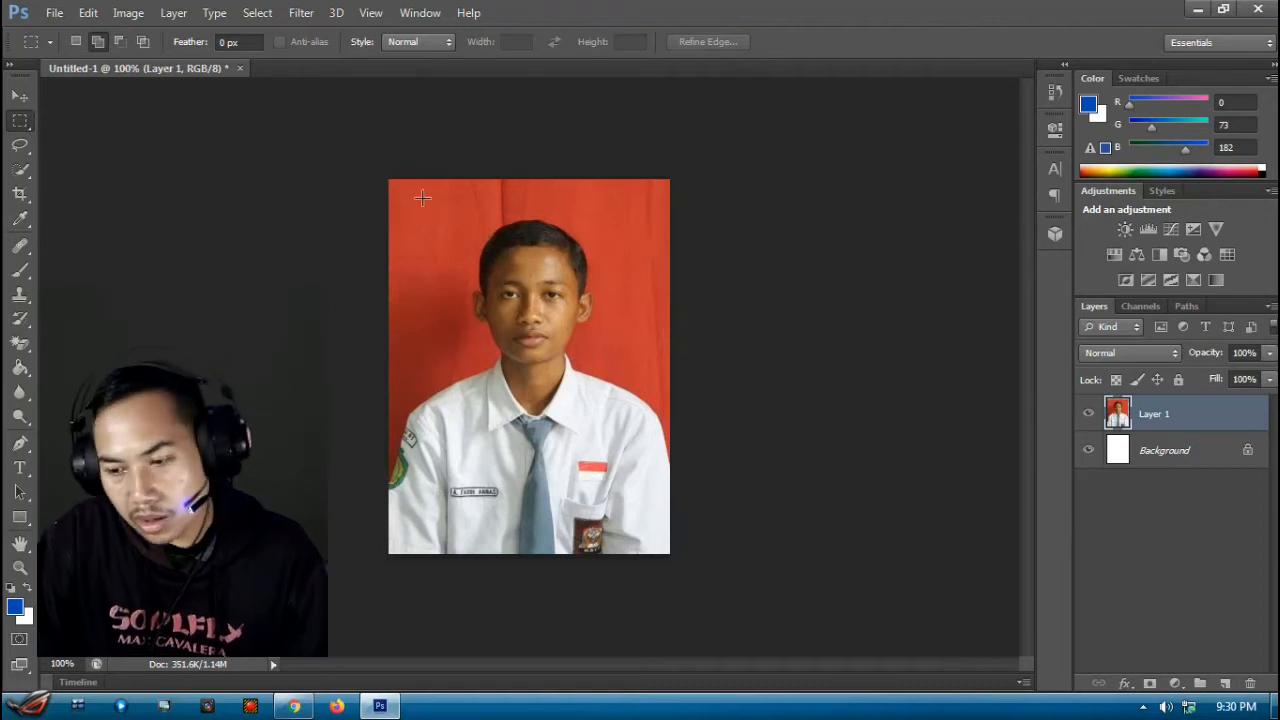
pyautogui.moveTo(389, 180); pyautogui.dragTo(463, 357)
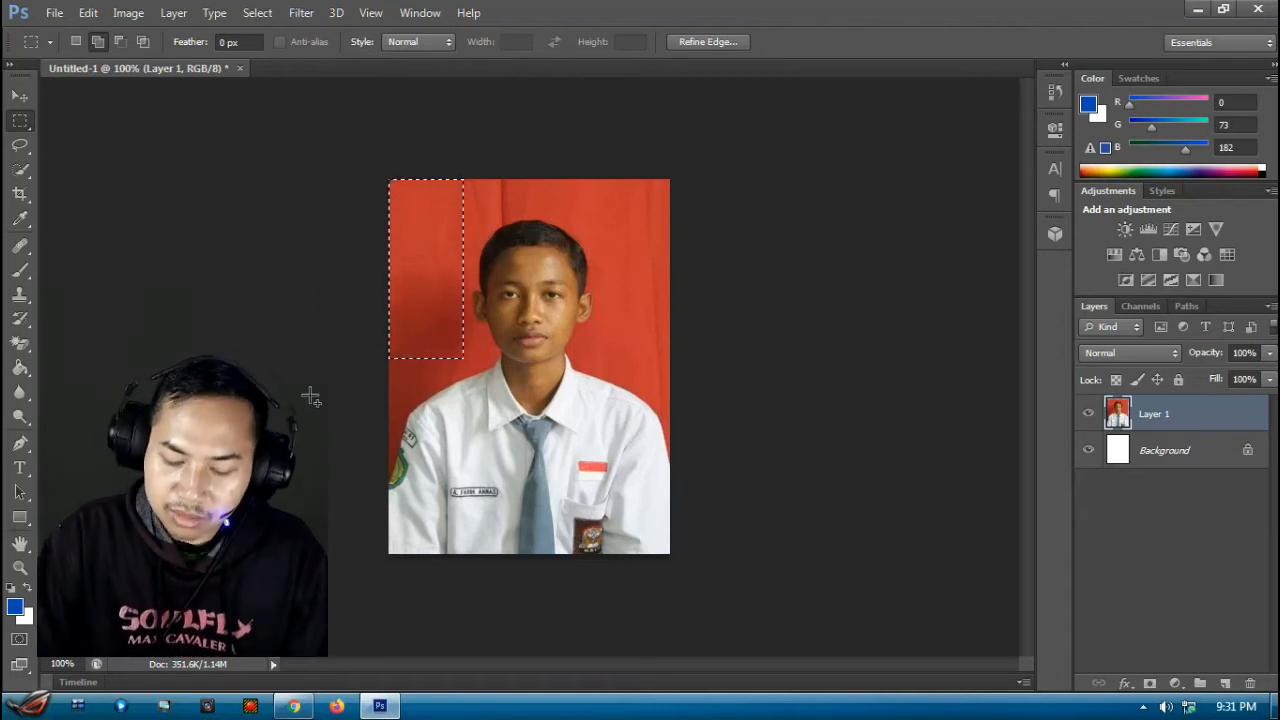
# Step: Try deleting the selected backdrop and filling it with blue 0049b6 using the Paint Bucket on Layer 1, undoing each attempt
pyautogui.press('Delete')
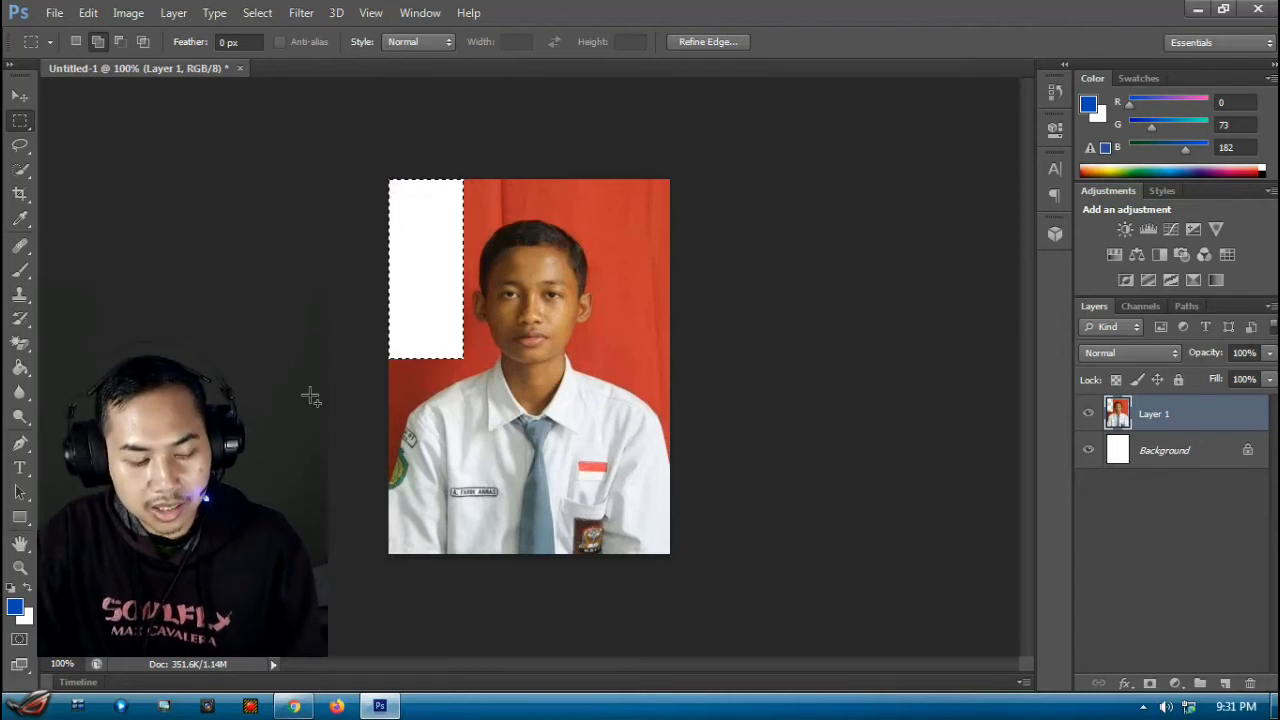
pyautogui.hotkey('ctrl', 'z')
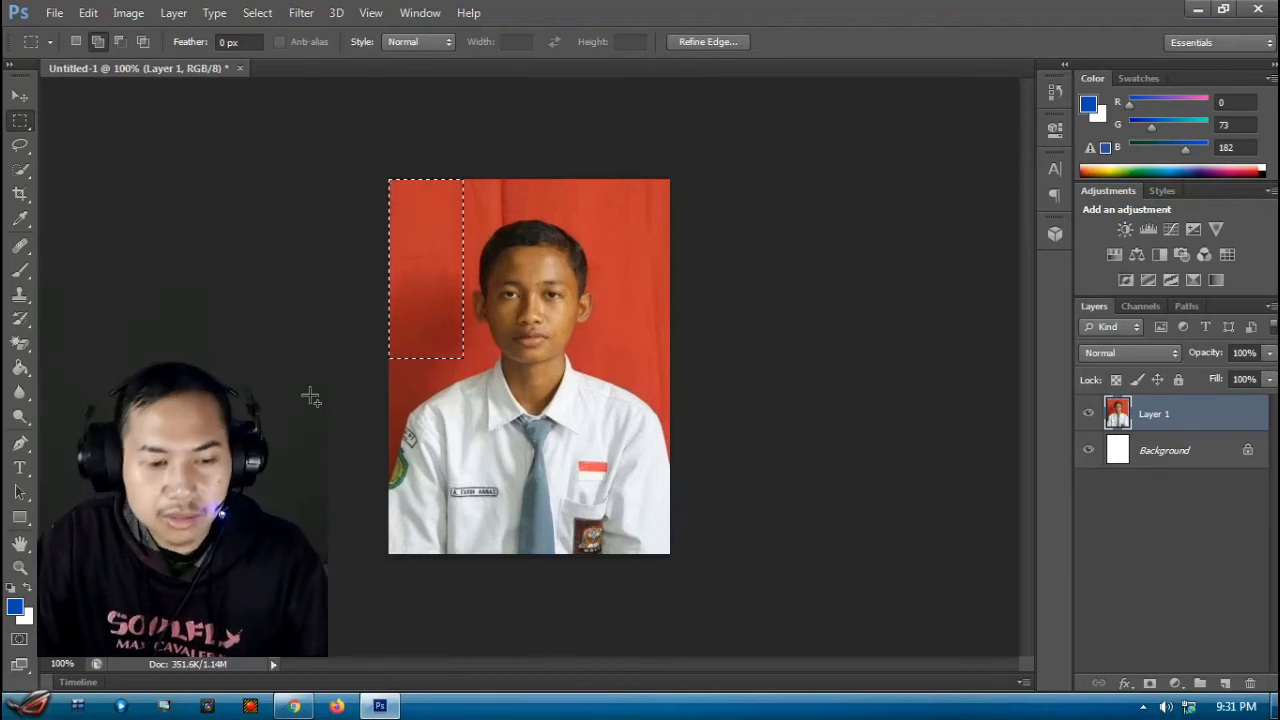
pyautogui.click(17, 610)
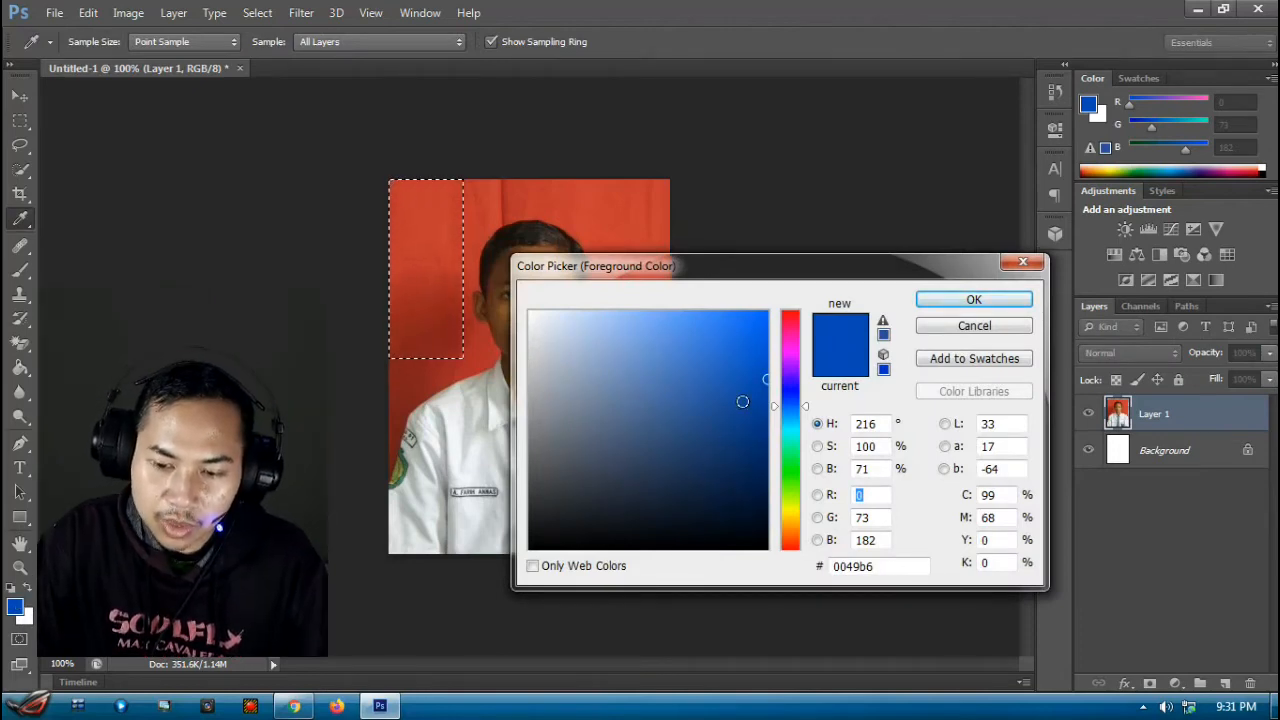
pyautogui.click(970, 302)
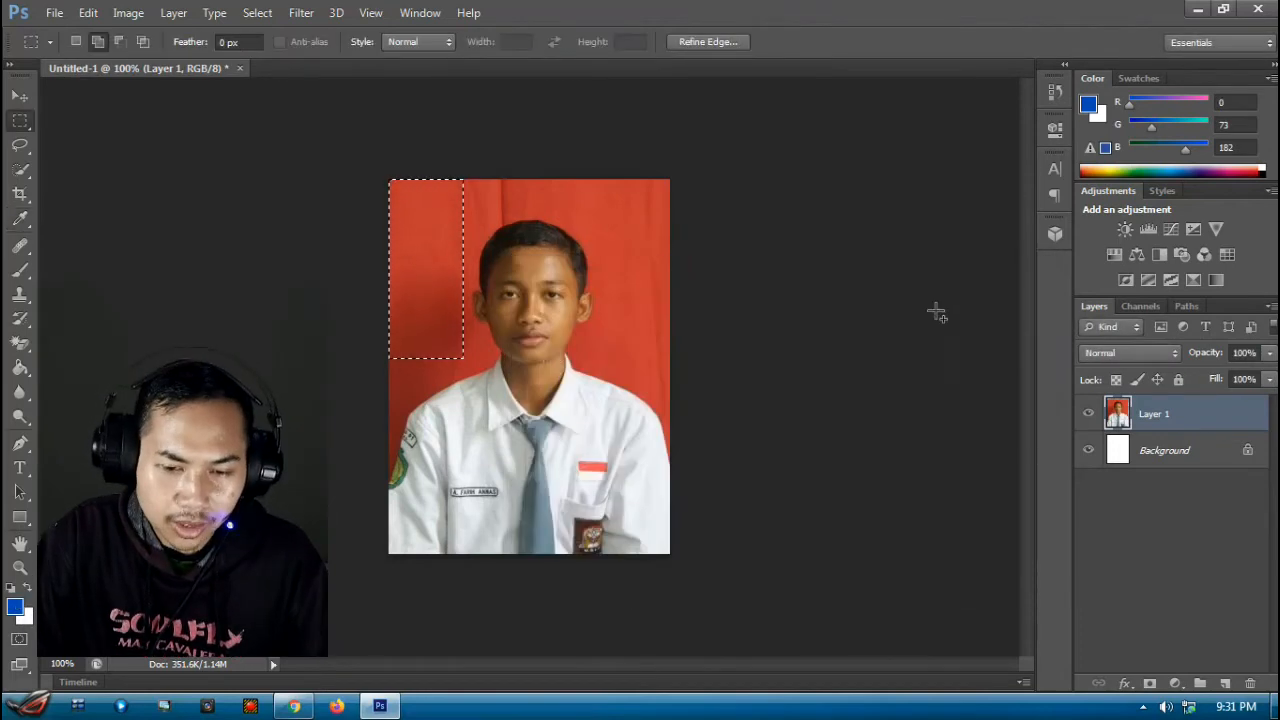
pyautogui.click(24, 374)
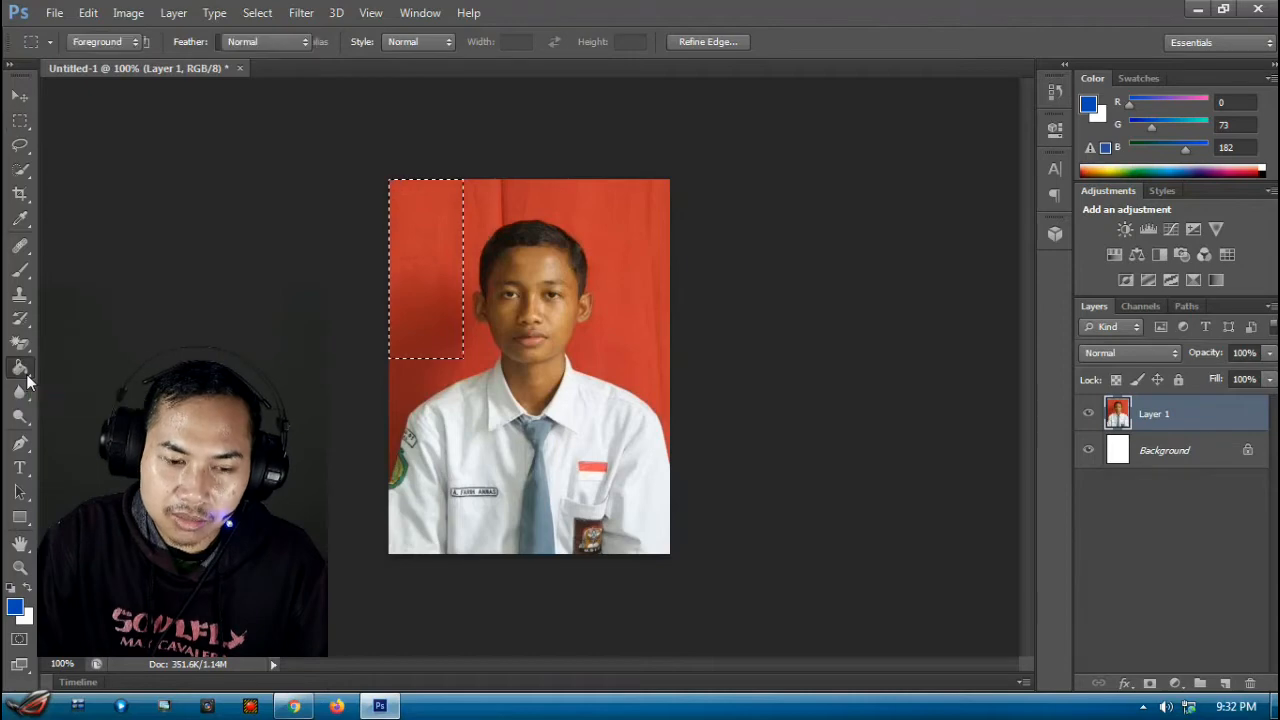
pyautogui.click(425, 263)
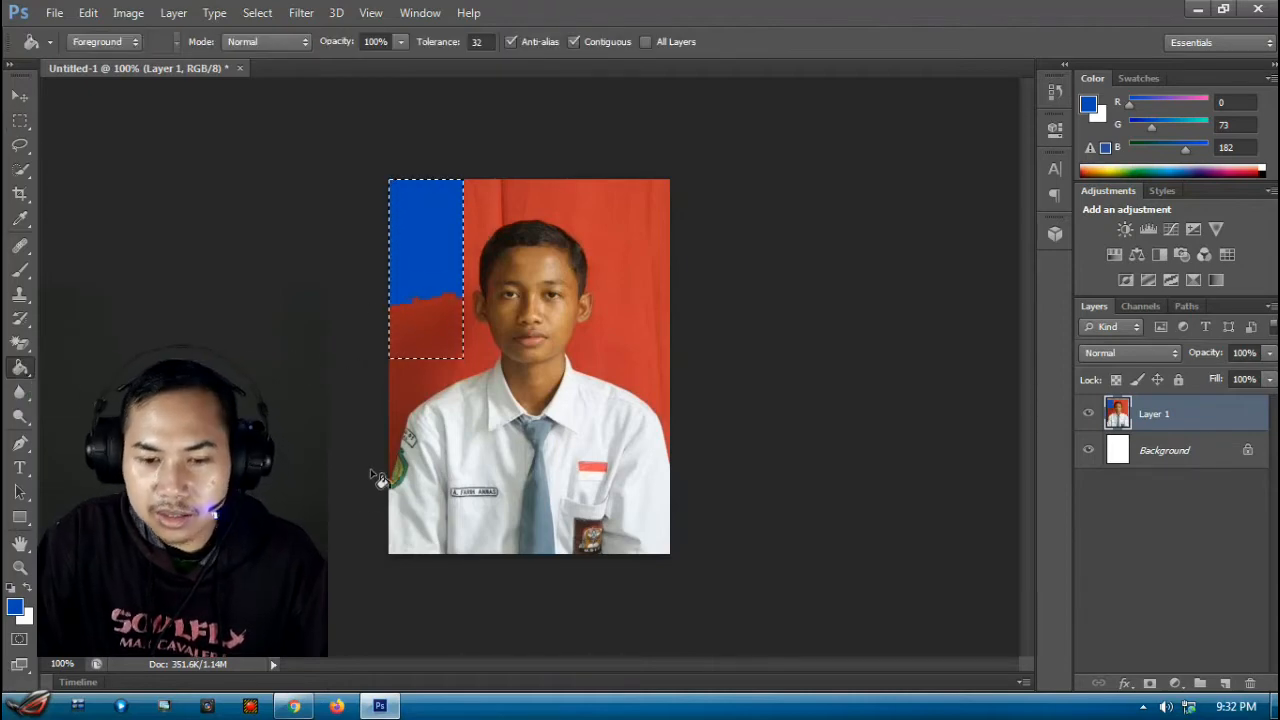
pyautogui.click(426, 332)
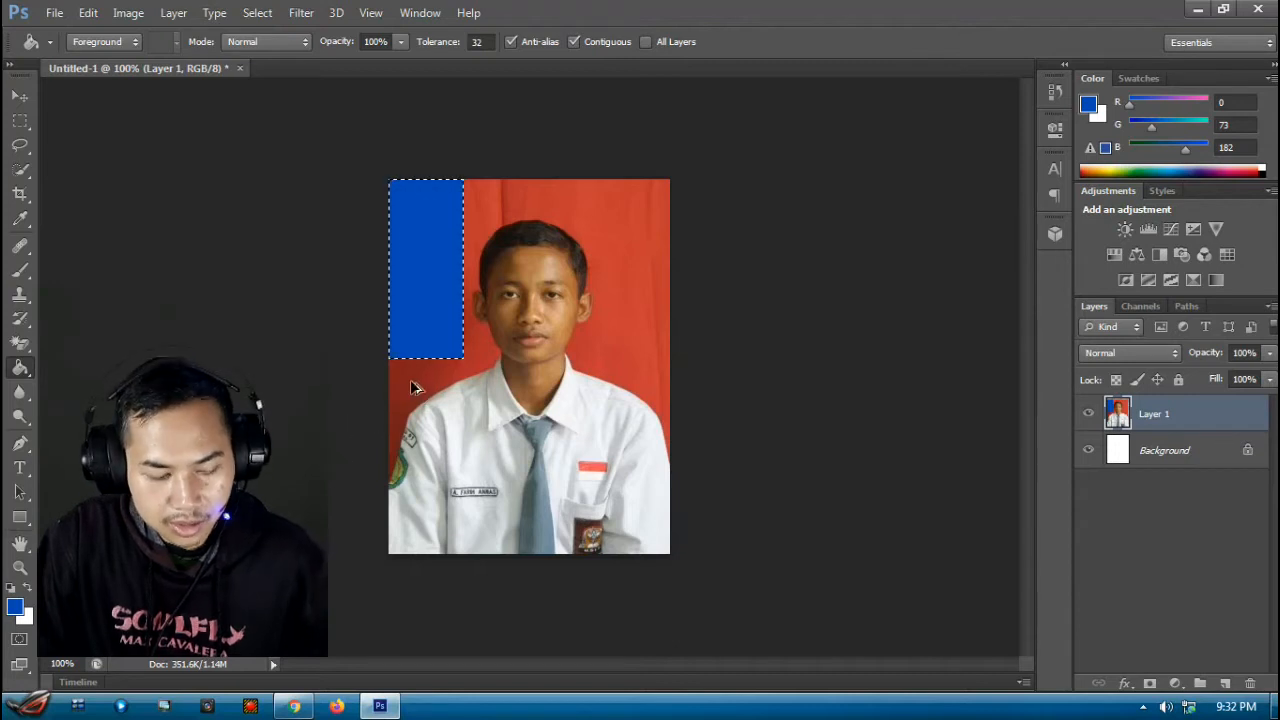
pyautogui.hotkey('ctrl', 'z')
pyautogui.hotkey('ctrl', 'alt', 'z')
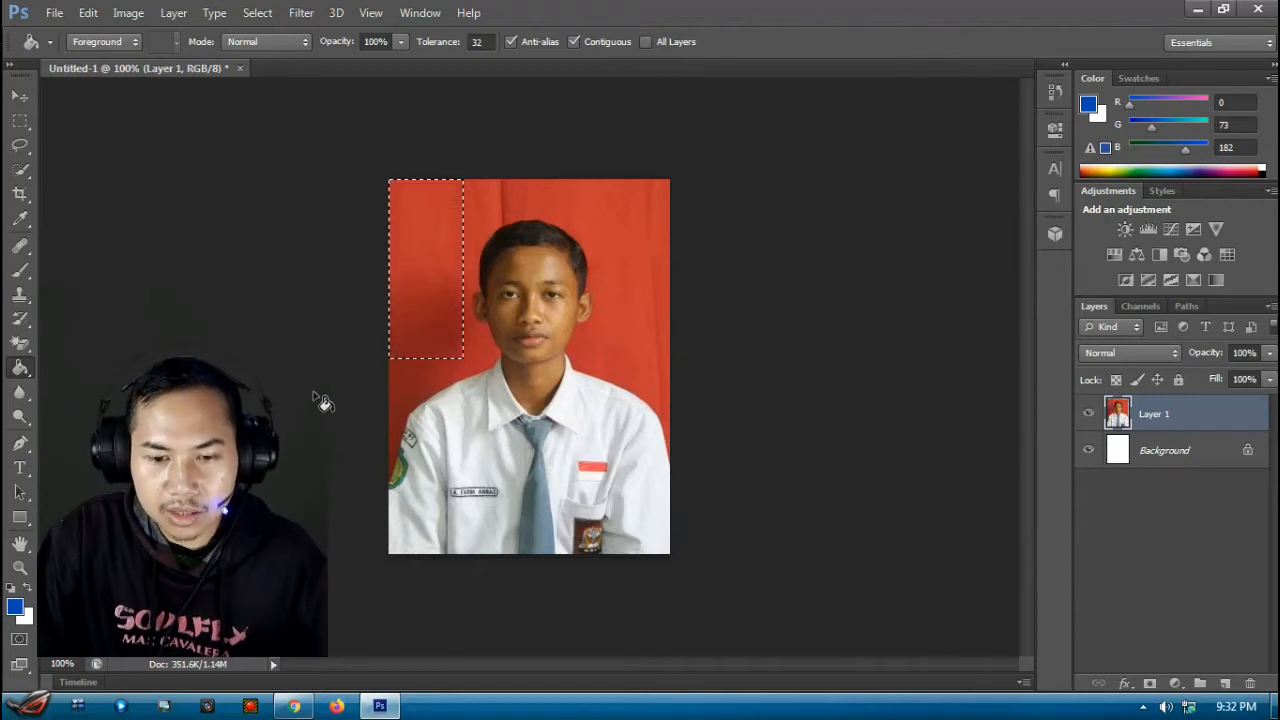
pyautogui.click(418, 255)
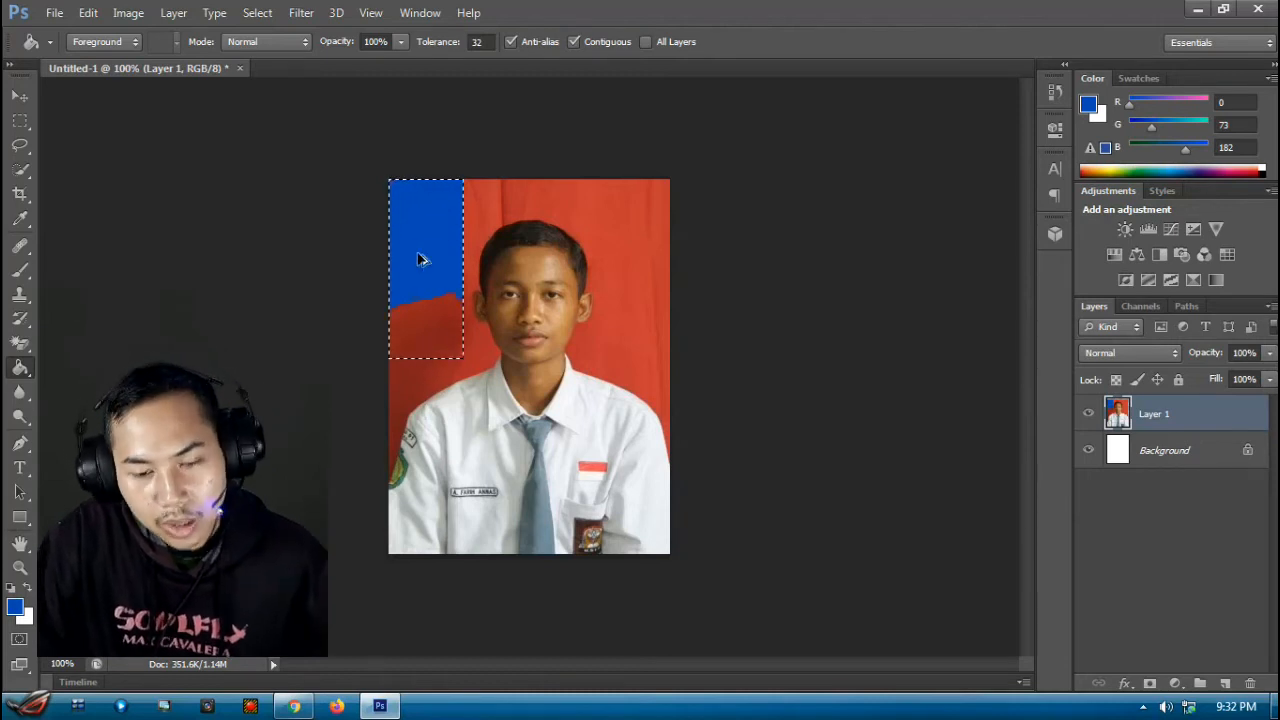
pyautogui.hotkey('ctrl', 'z')
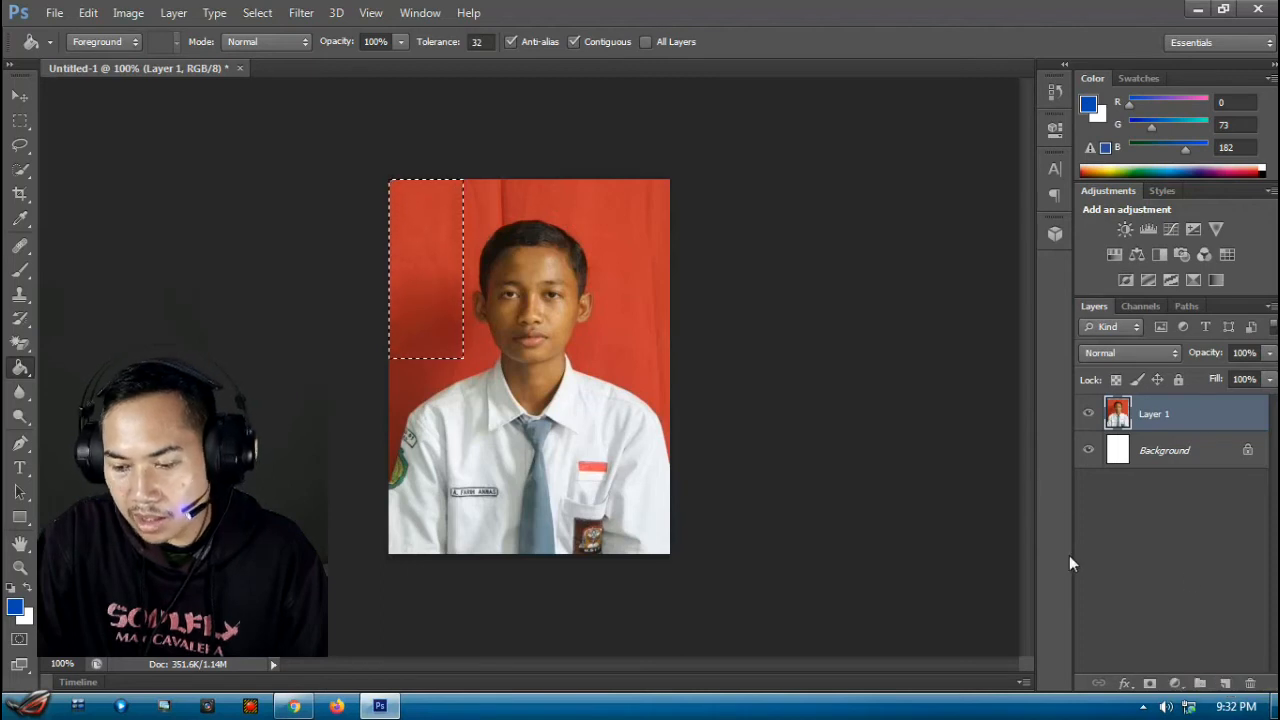
# Step: Fill the rectangular selection with the blue foreground color on a new layer and deselect it
pyautogui.click(1225, 683)
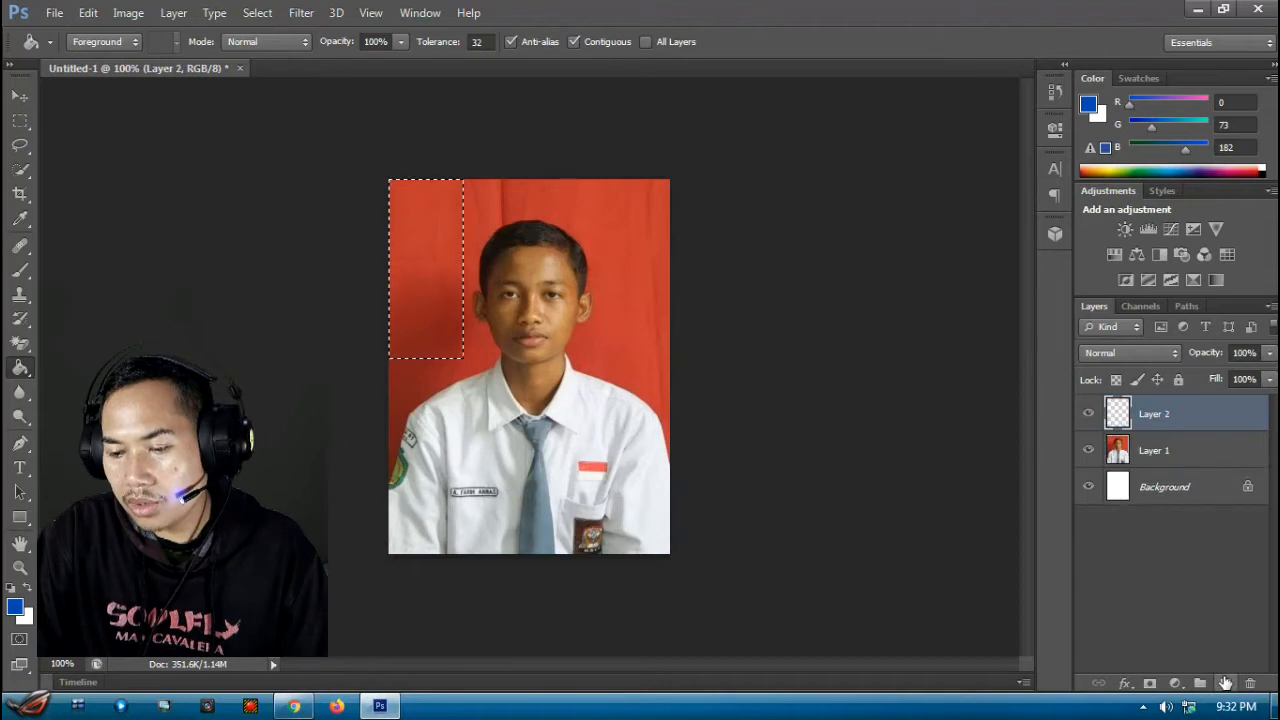
pyautogui.click(415, 263)
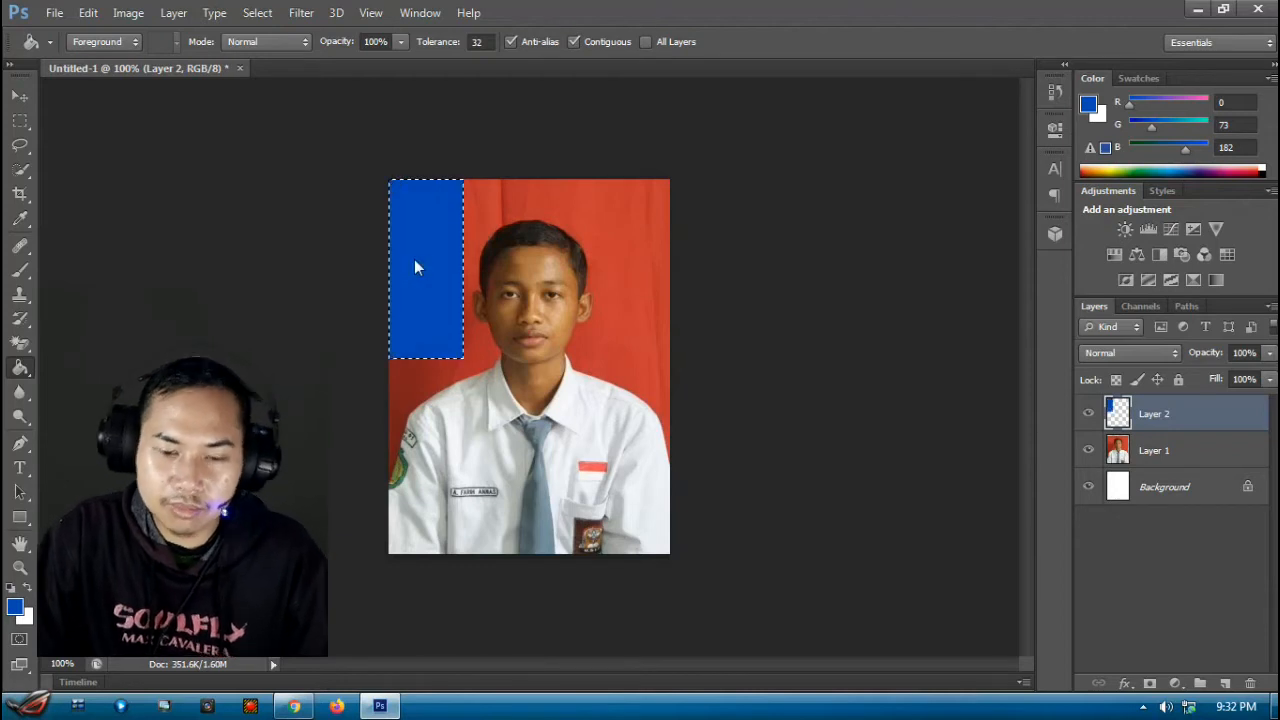
pyautogui.hotkey('ctrl', 'd')
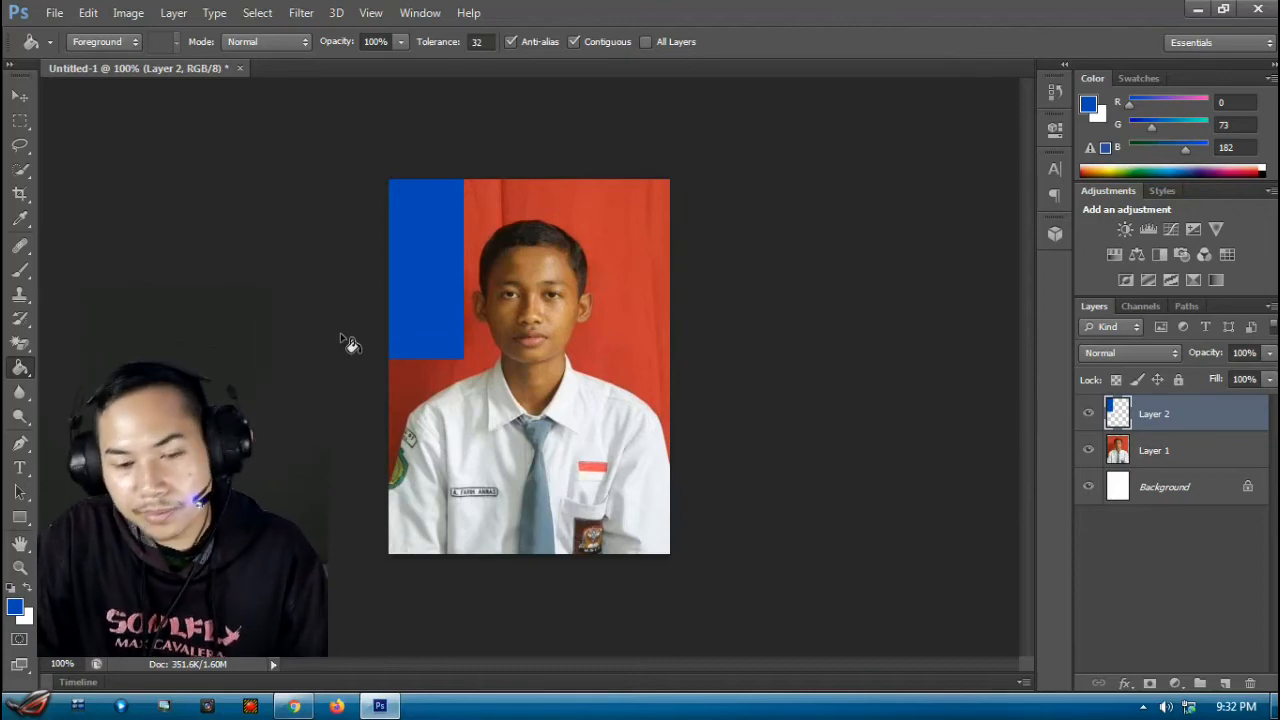
# Step: Delete the layer holding the blue rectangle and dismiss the Windows color scheme prompt
pyautogui.click(29, 95)
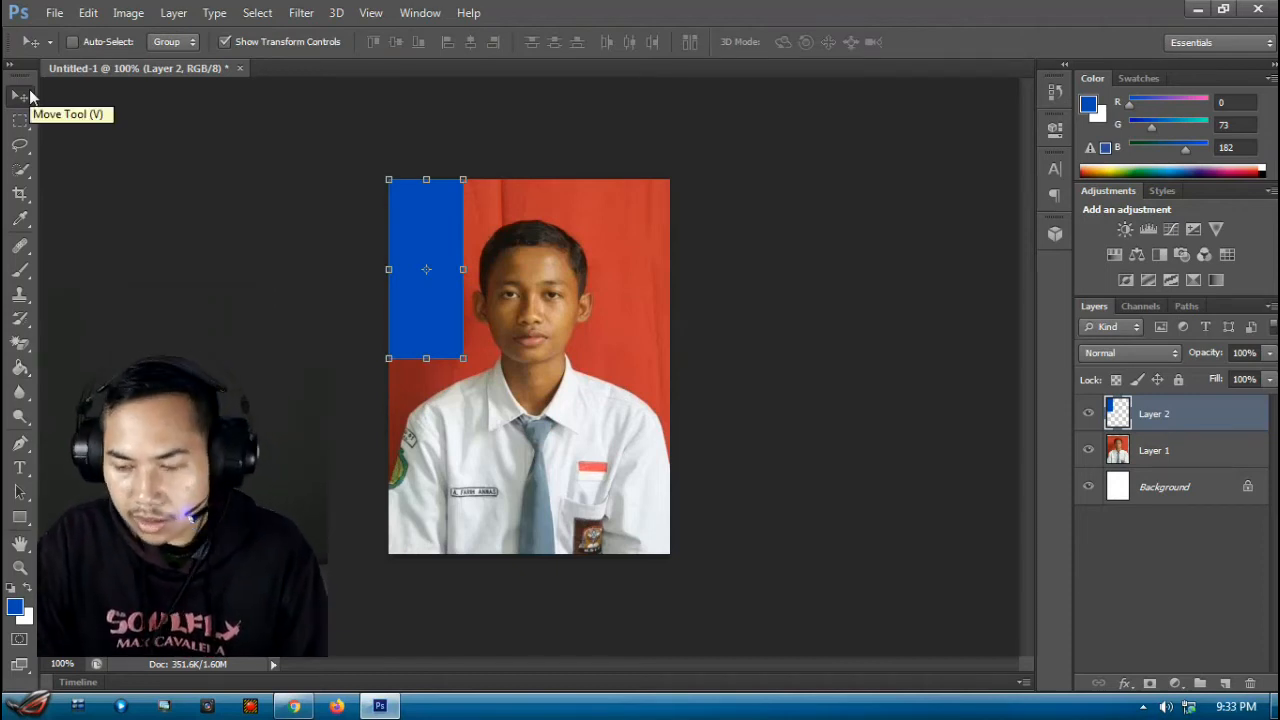
pyautogui.press('Delete')
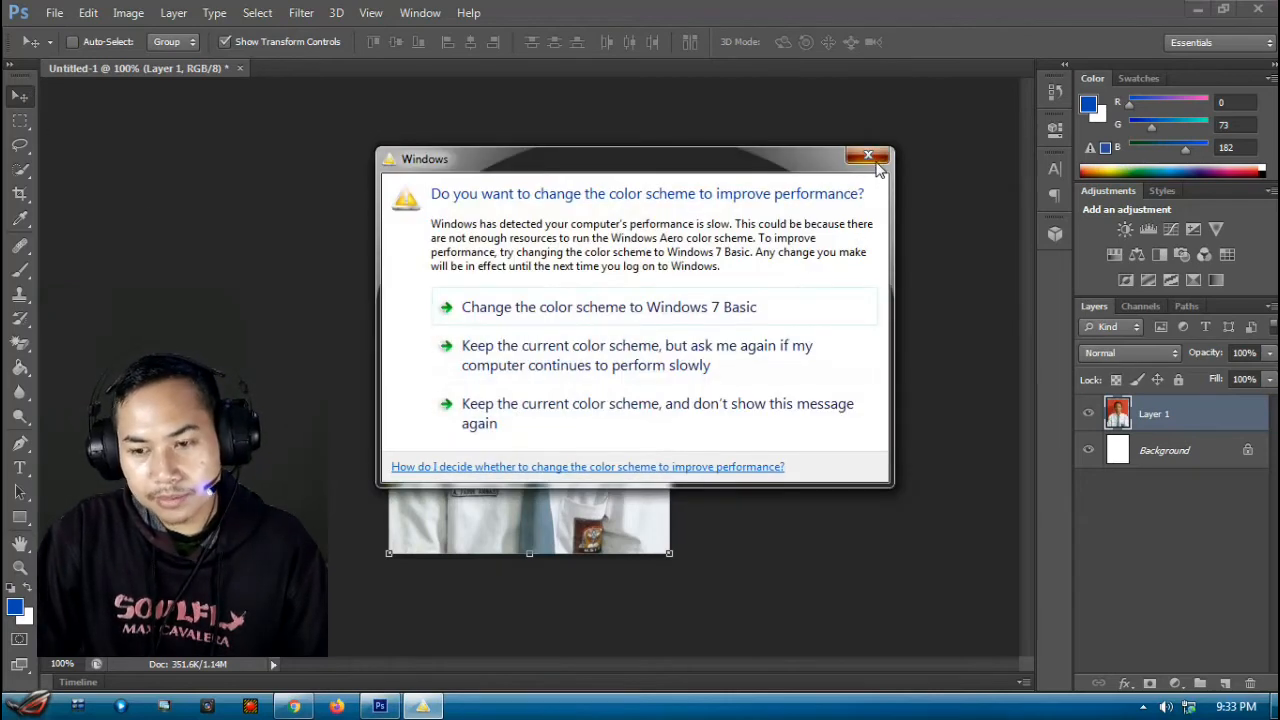
pyautogui.click(868, 158)
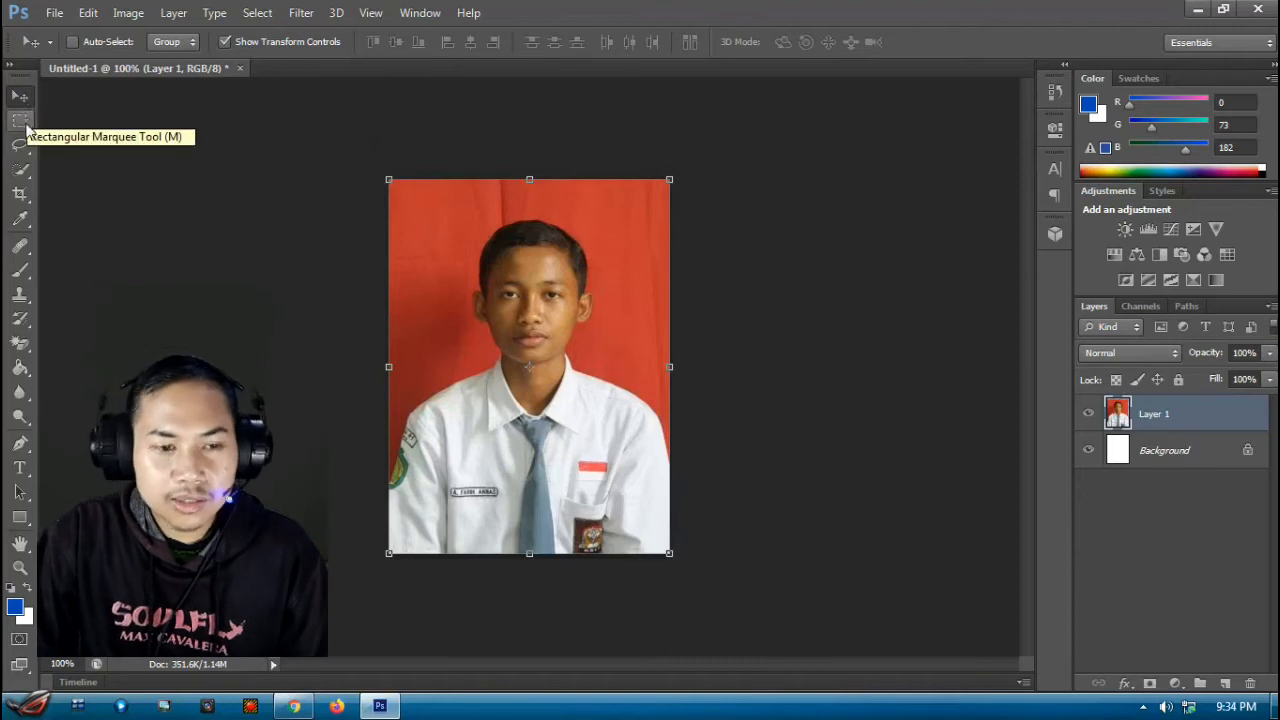
# Step: Select the red backdrop around the student's head and shoulders with the Lasso tool, try deleting it and undo the deletion
pyautogui.click(25, 124)
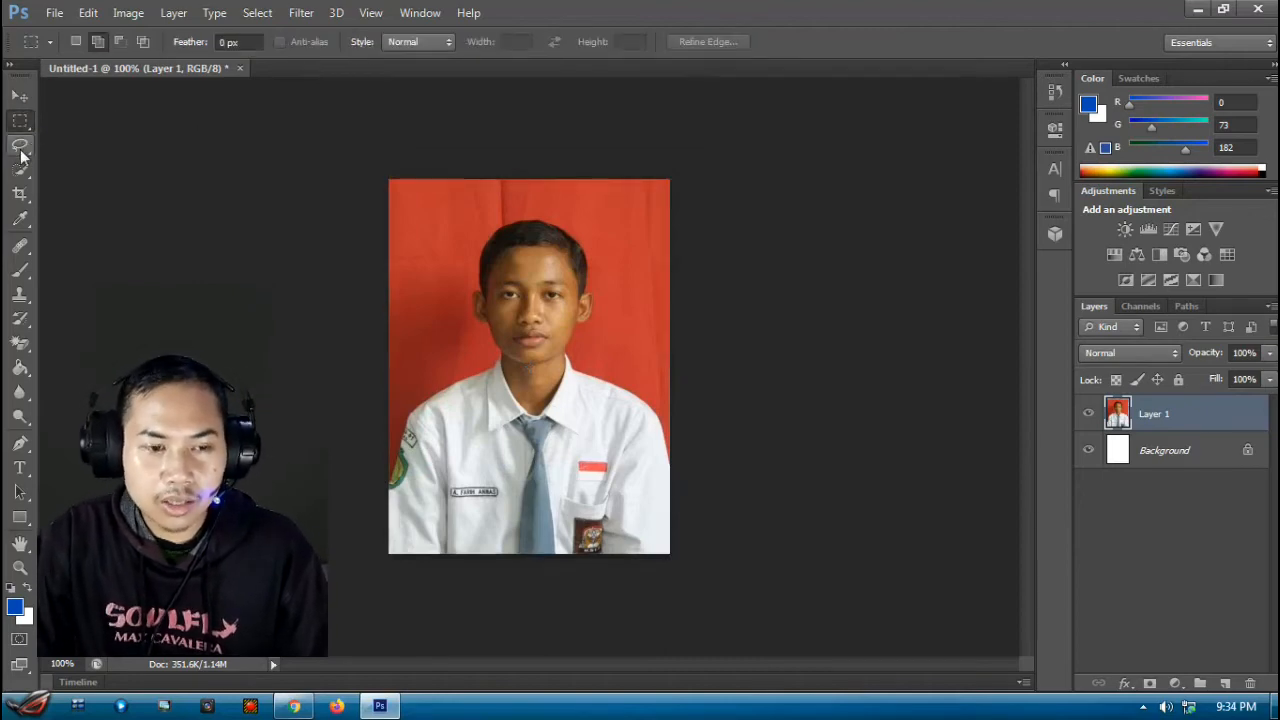
pyautogui.click(20, 145)
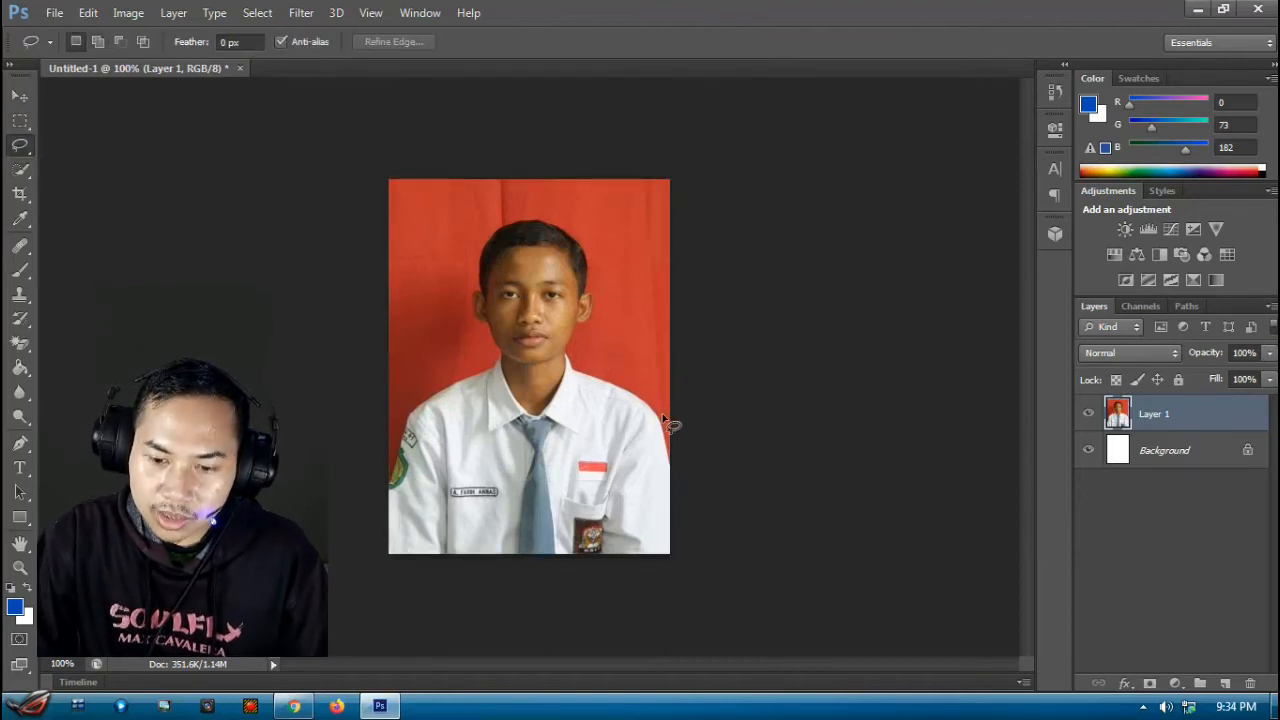
pyautogui.moveTo(655, 405)
pyautogui.mouseDown()
pyautogui.moveTo(585, 364)
pyautogui.moveTo(607, 275)
pyautogui.mouseUp()
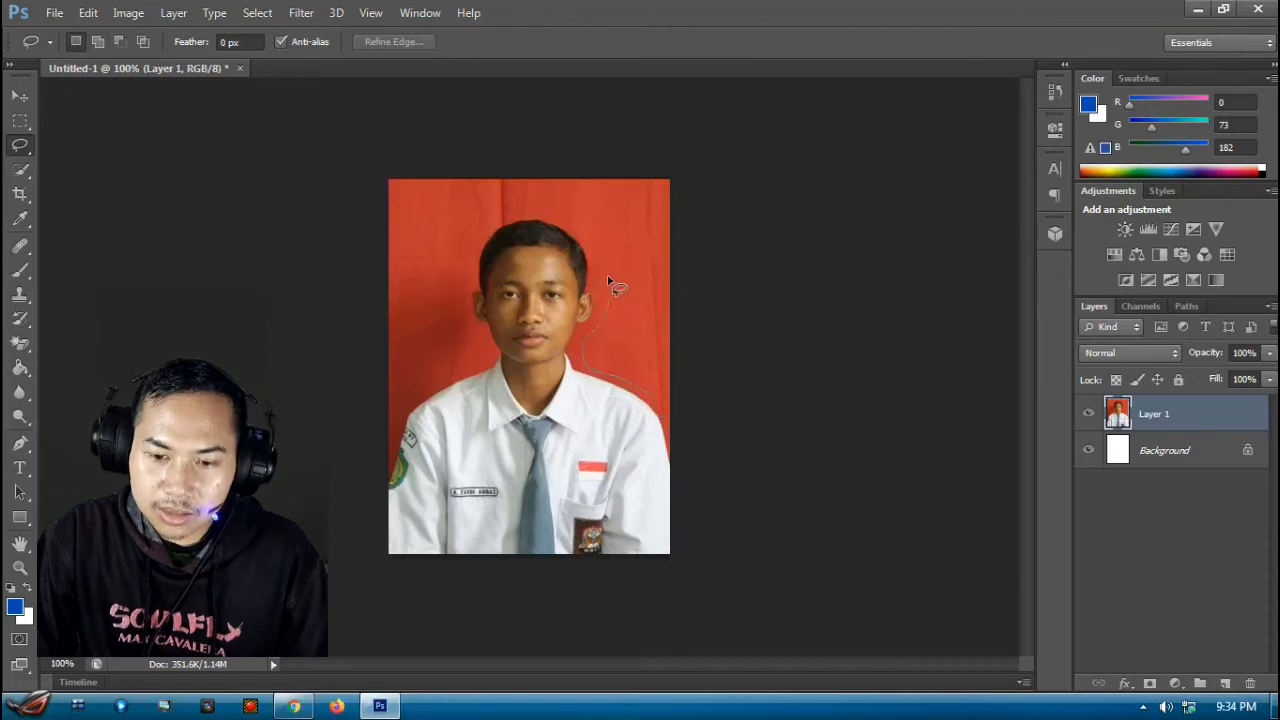
pyautogui.moveTo(453, 293)
pyautogui.mouseDown()
pyautogui.moveTo(470, 350)
pyautogui.moveTo(420, 392)
pyautogui.moveTo(364, 493)
pyautogui.moveTo(351, 460)
pyautogui.moveTo(380, 364)
pyautogui.moveTo(390, 232)
pyautogui.moveTo(423, 166)
pyautogui.moveTo(672, 168)
pyautogui.moveTo(663, 240)
pyautogui.moveTo(683, 434)
pyautogui.moveTo(656, 404)
pyautogui.moveTo(662, 420)
pyautogui.mouseUp()
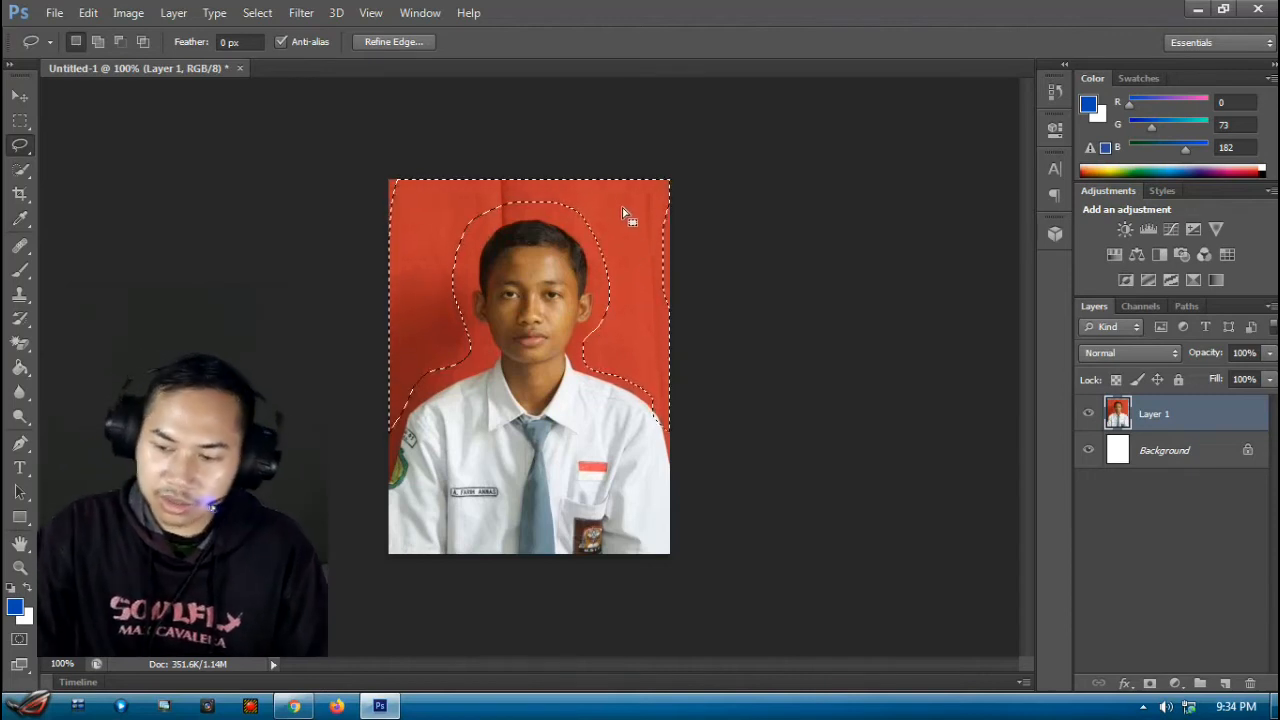
pyautogui.press('Delete')
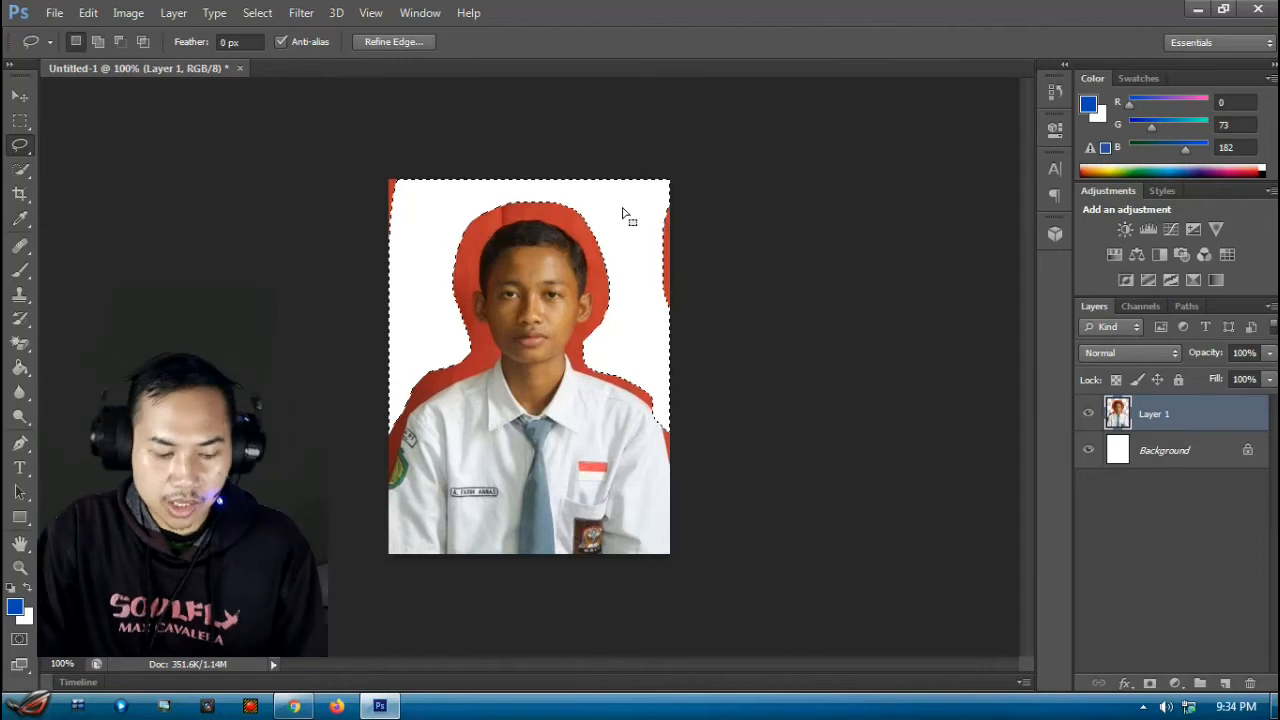
pyautogui.hotkey('ctrl', 'z')
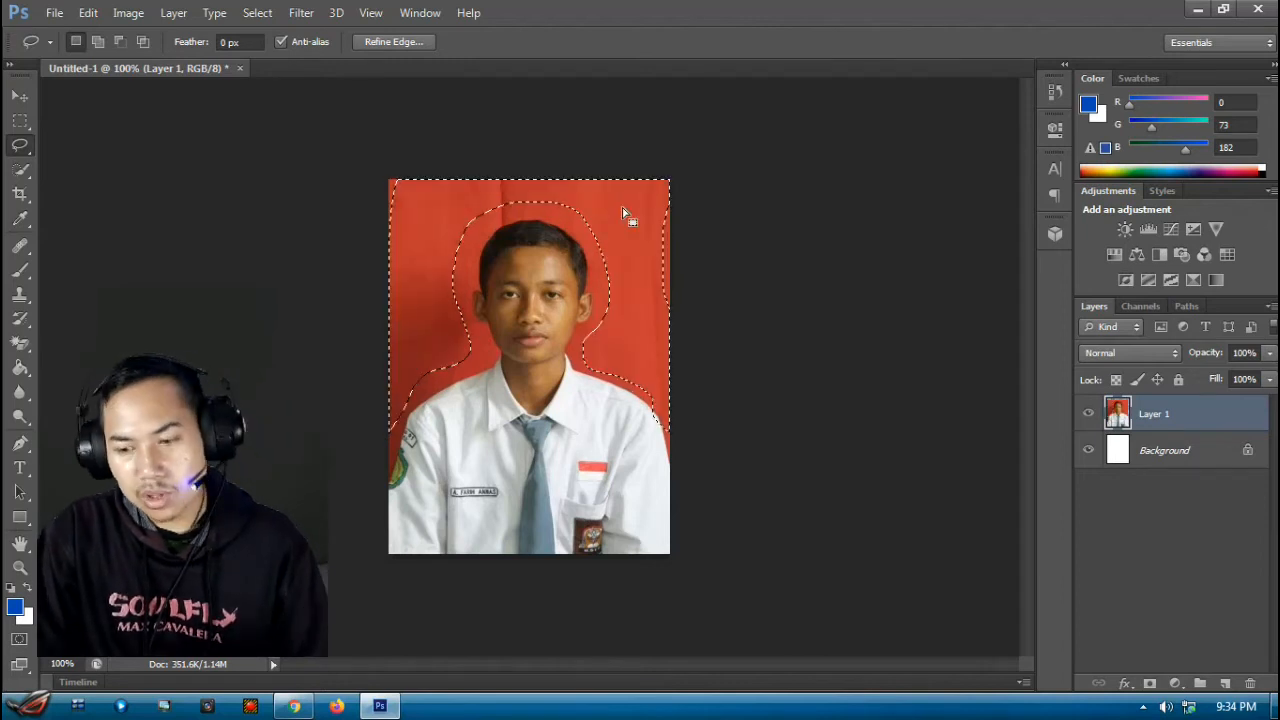
# Step: Fill the lasso selection of the backdrop with the blue foreground color on a new layer and deselect it
pyautogui.click(1225, 683)
pyautogui.press('g')
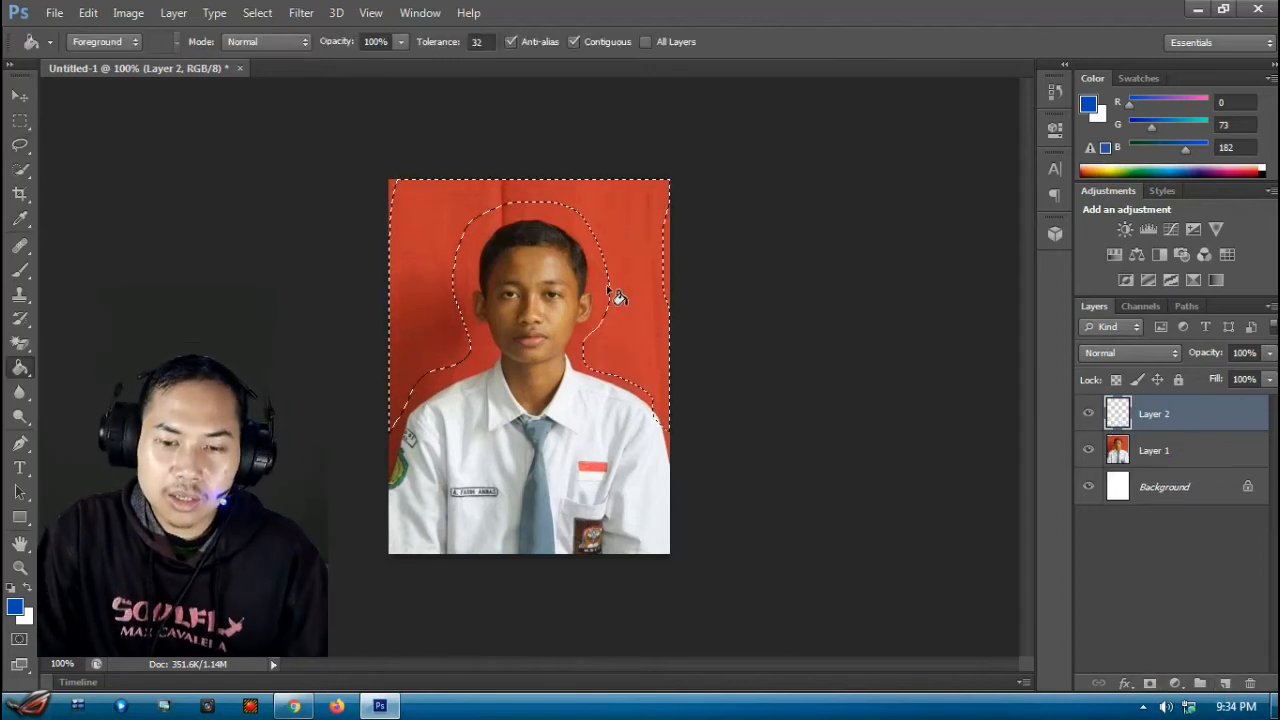
pyautogui.click(622, 226)
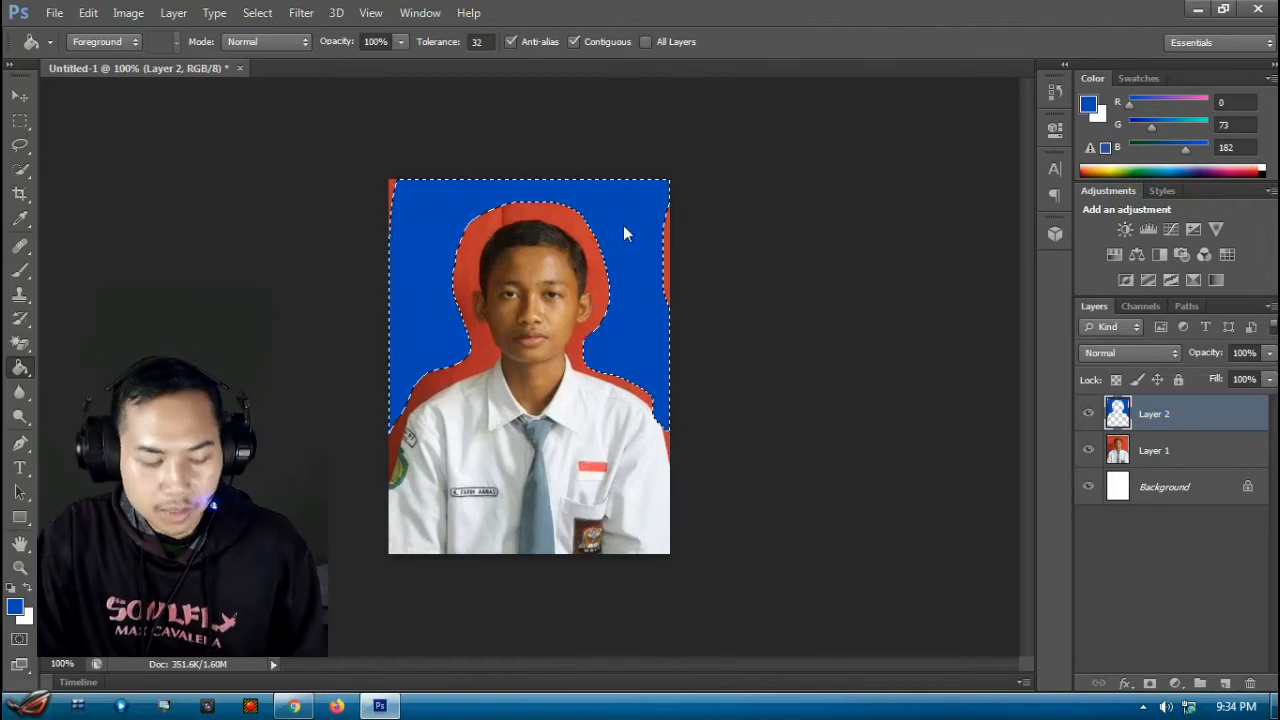
pyautogui.hotkey('ctrl', 'd')
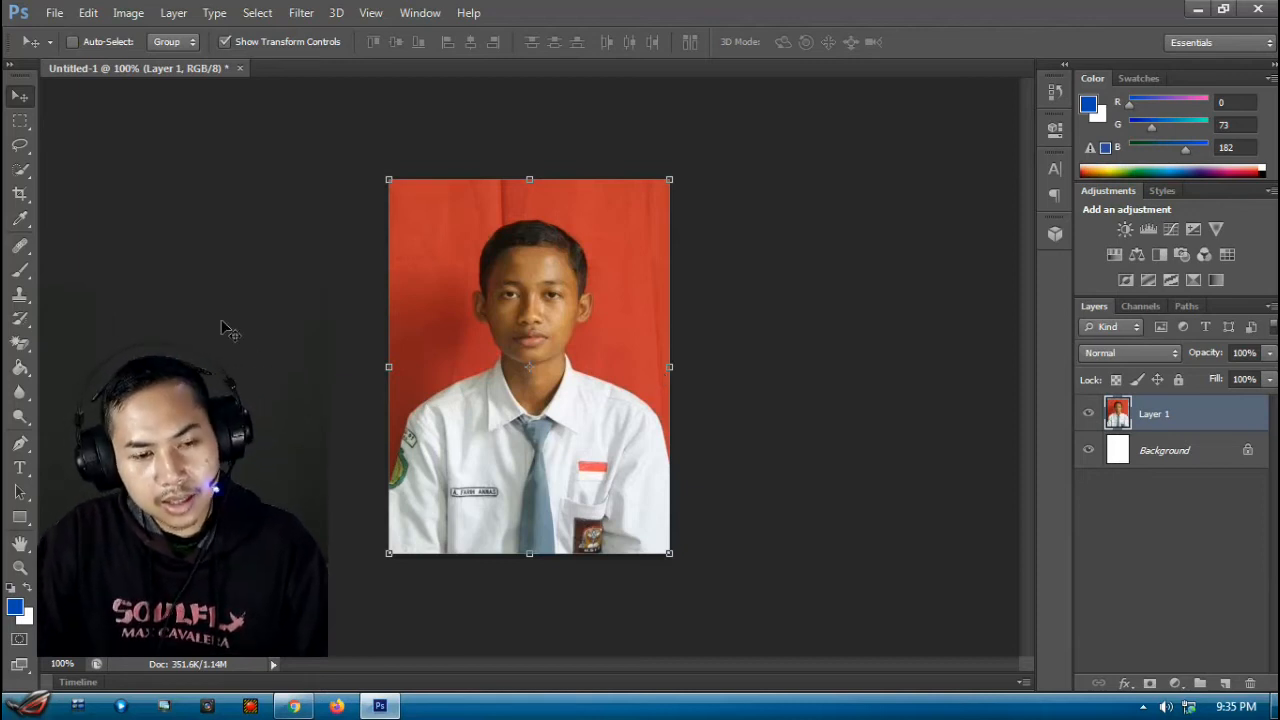
# Step: Select the red backdrop on Layer 1 with the Quick Selection tool in Add to selection mode, dismissing the Windows color scheme prompt
pyautogui.click(28, 180)
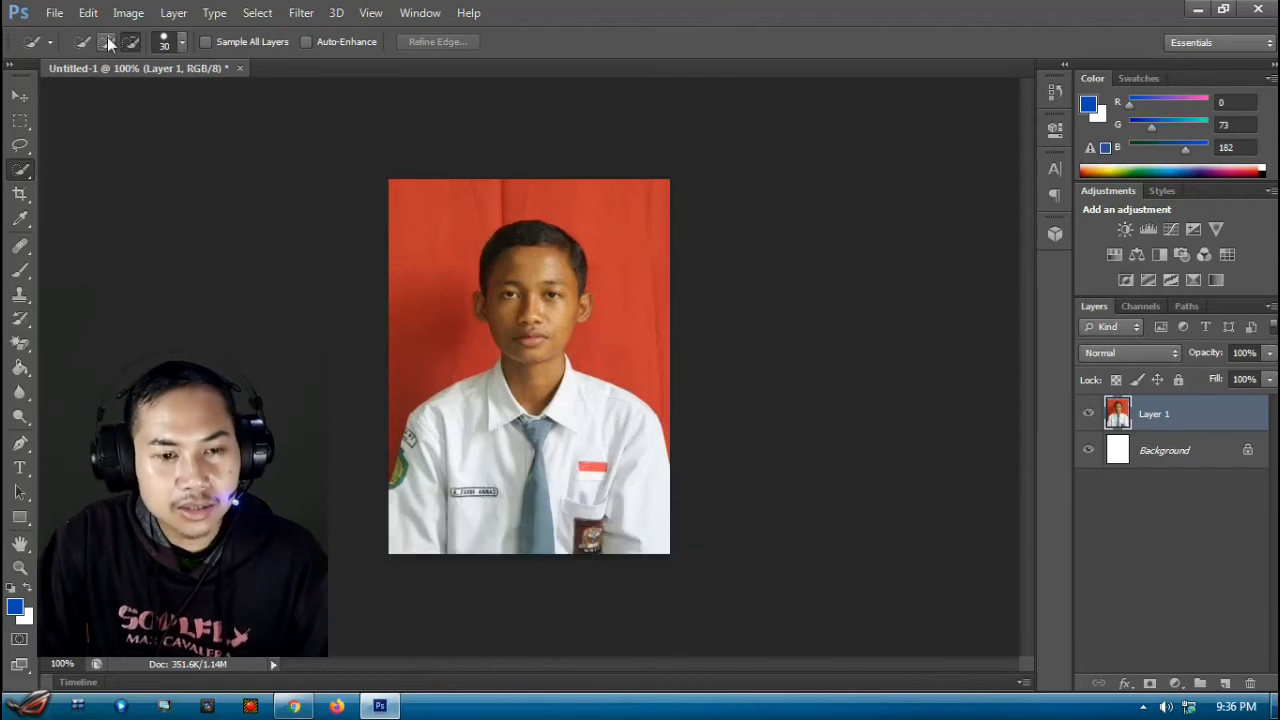
pyautogui.click(107, 42)
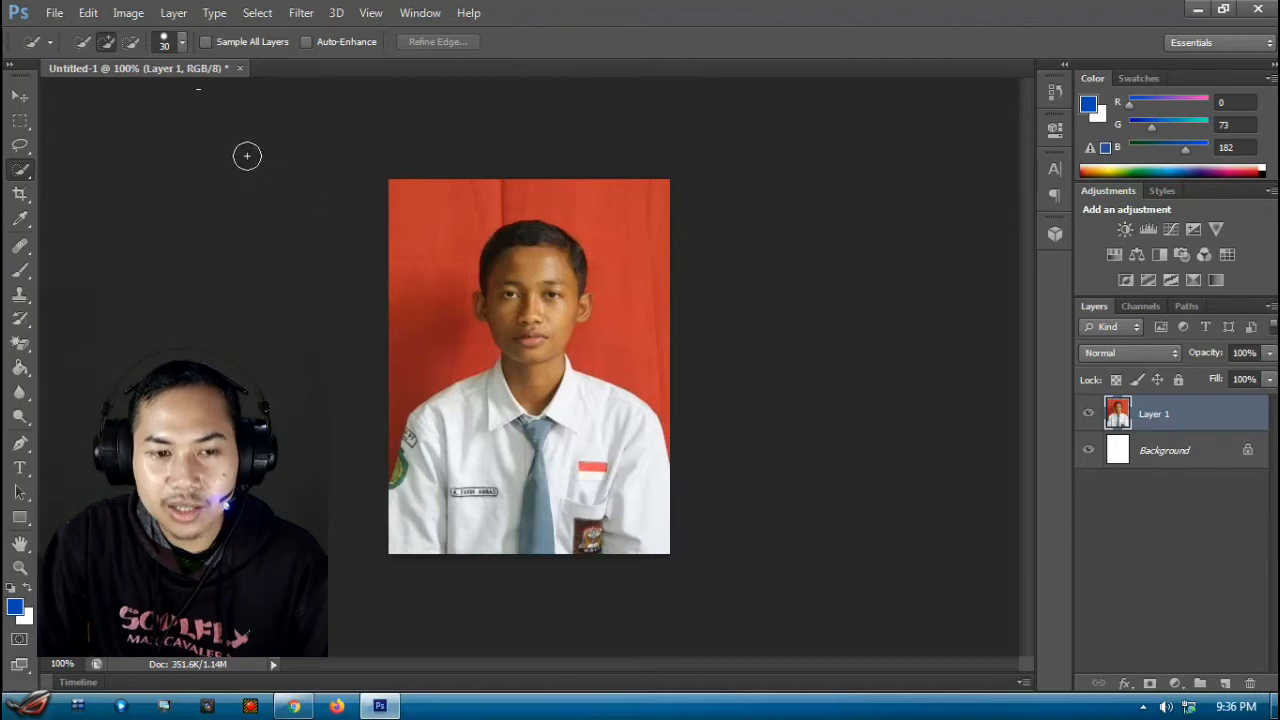
pyautogui.click(81, 48)
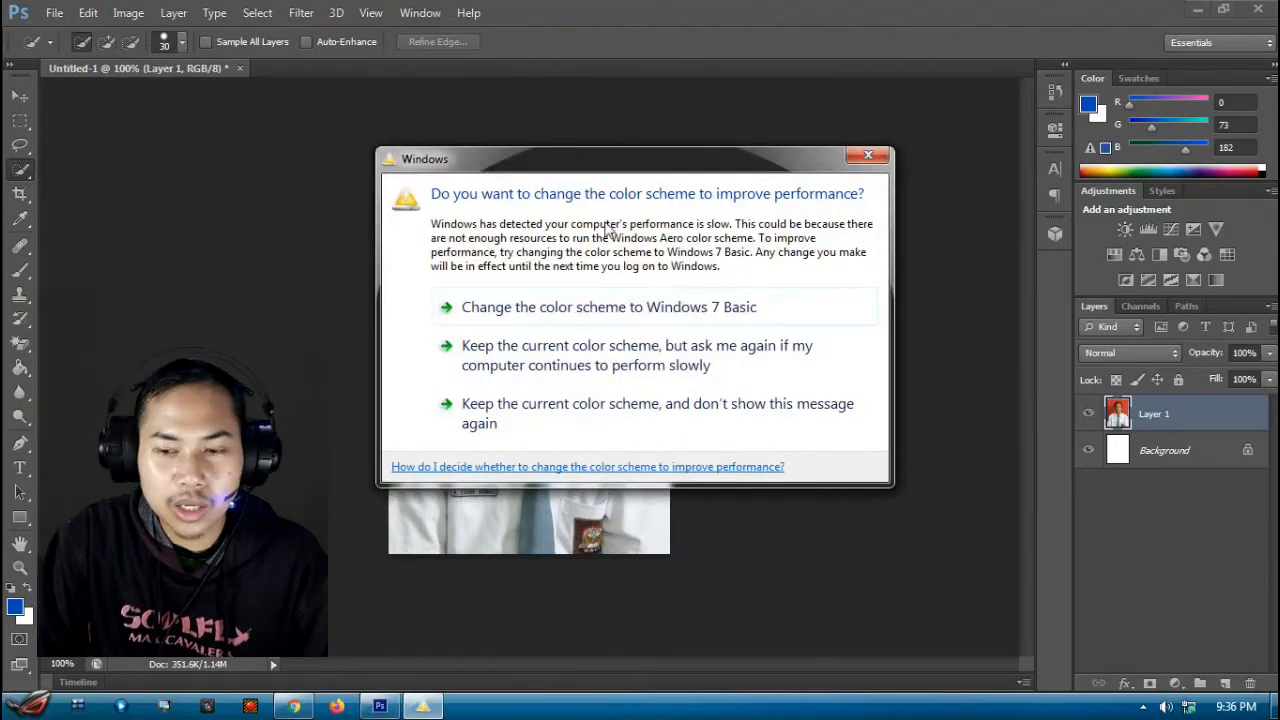
pyautogui.click(868, 156)
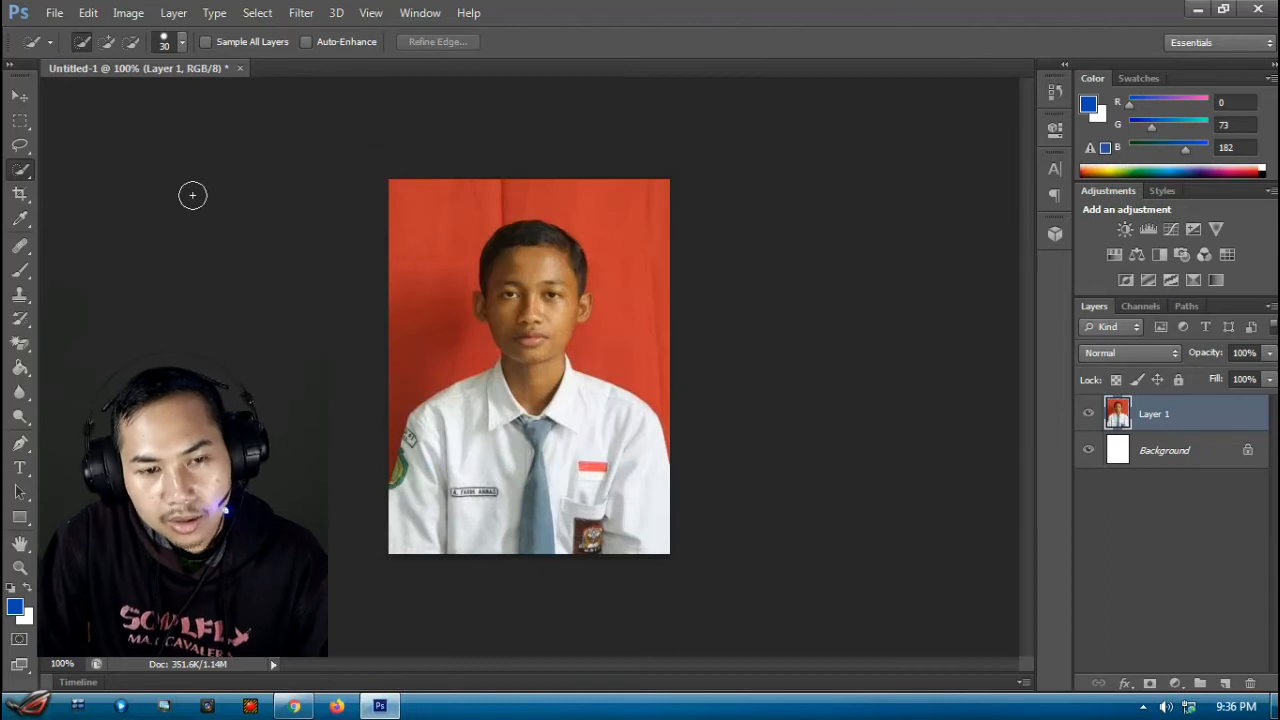
pyautogui.click(106, 41)
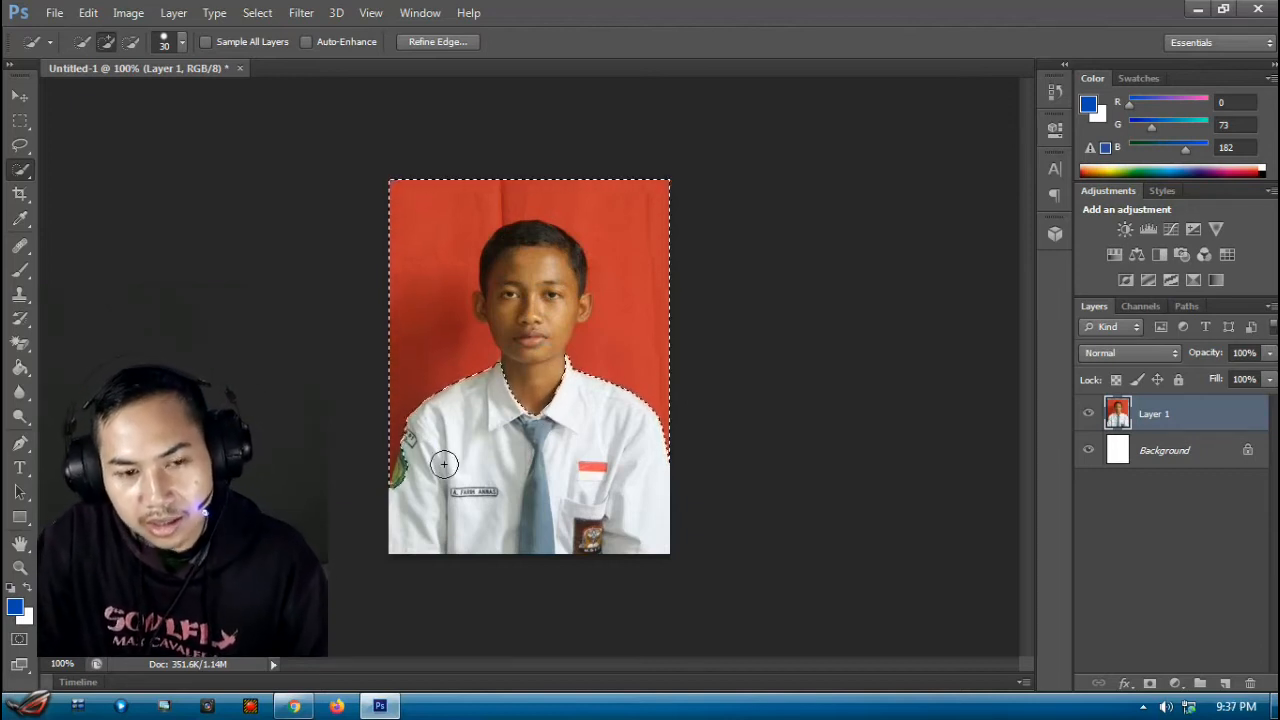
# Step: Subtract the student's head, ears and neck from the backdrop selection with the Quick Selection tool
pyautogui.click(132, 44)
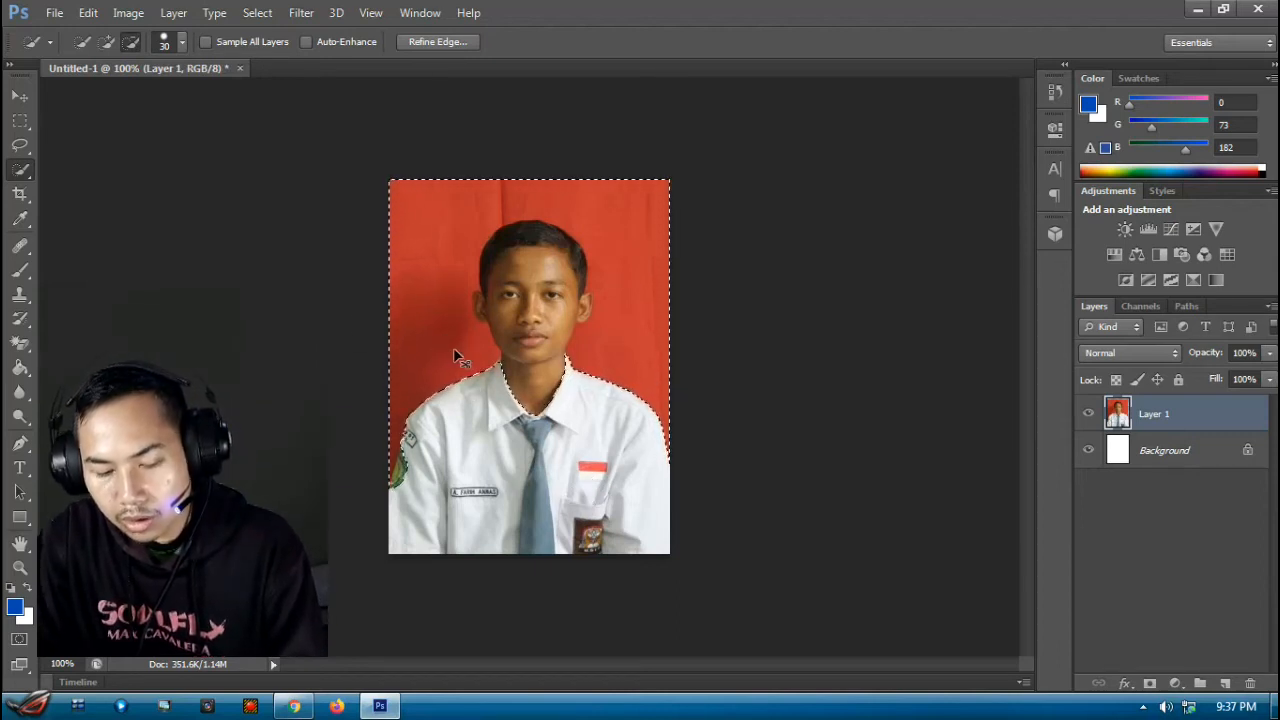
pyautogui.scroll(2, 456, 347)
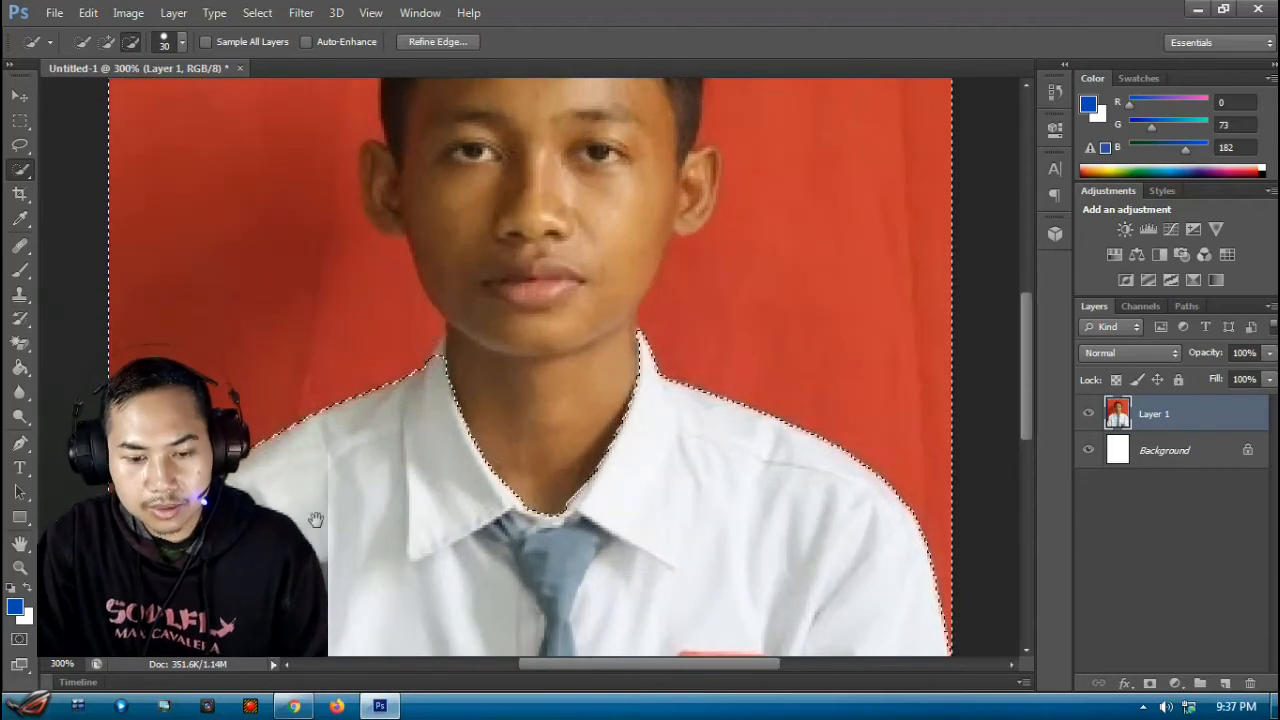
pyautogui.moveTo(311, 547)
pyautogui.mouseDown()
pyautogui.moveTo(437, 477)
pyautogui.moveTo(486, 409)
pyautogui.moveTo(497, 268)
pyautogui.moveTo(531, 186)
pyautogui.moveTo(529, 274)
pyautogui.moveTo(588, 300)
pyautogui.moveTo(600, 374)
pyautogui.moveTo(560, 420)
pyautogui.mouseUp()
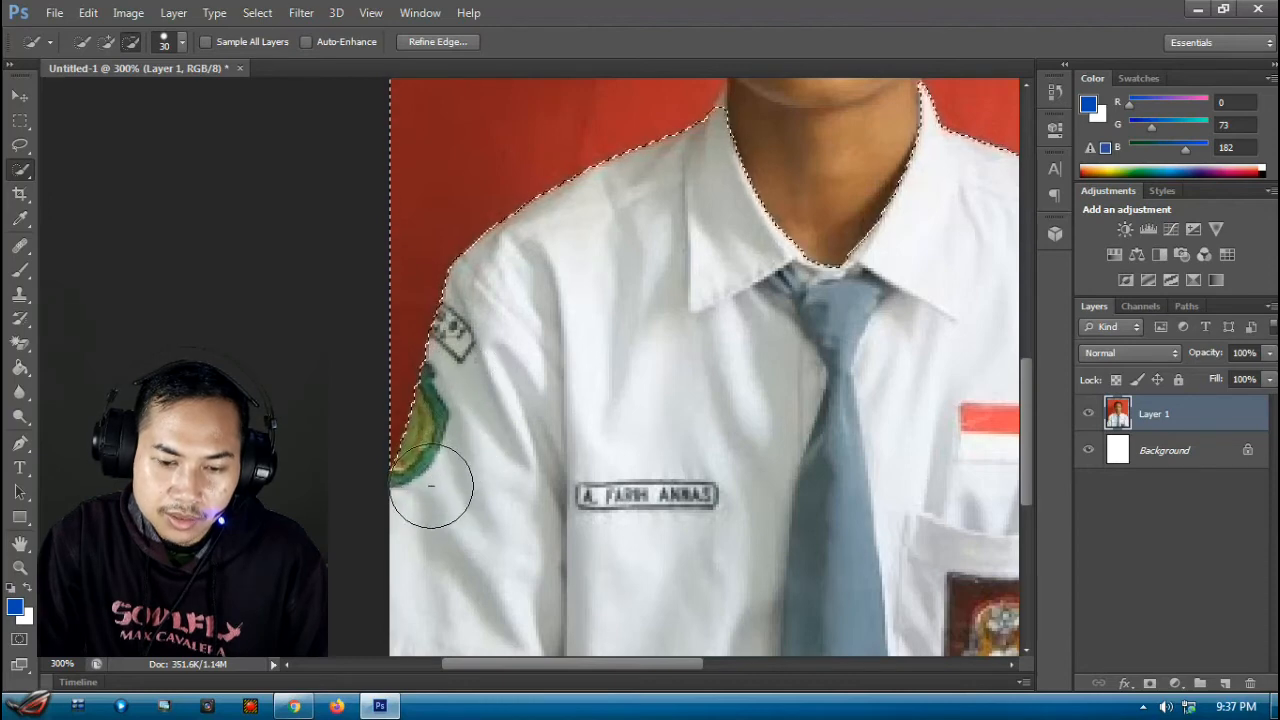
pyautogui.moveTo(887, 321)
pyautogui.mouseDown()
pyautogui.moveTo(411, 501)
pyautogui.moveTo(400, 357)
pyautogui.moveTo(420, 345)
pyautogui.moveTo(600, 414)
pyautogui.moveTo(620, 463)
pyautogui.moveTo(597, 478)
pyautogui.moveTo(557, 140)
pyautogui.moveTo(573, 243)
pyautogui.moveTo(563, 506)
pyautogui.mouseUp()
pyautogui.moveTo(633, 383); pyautogui.dragTo(680, 381)
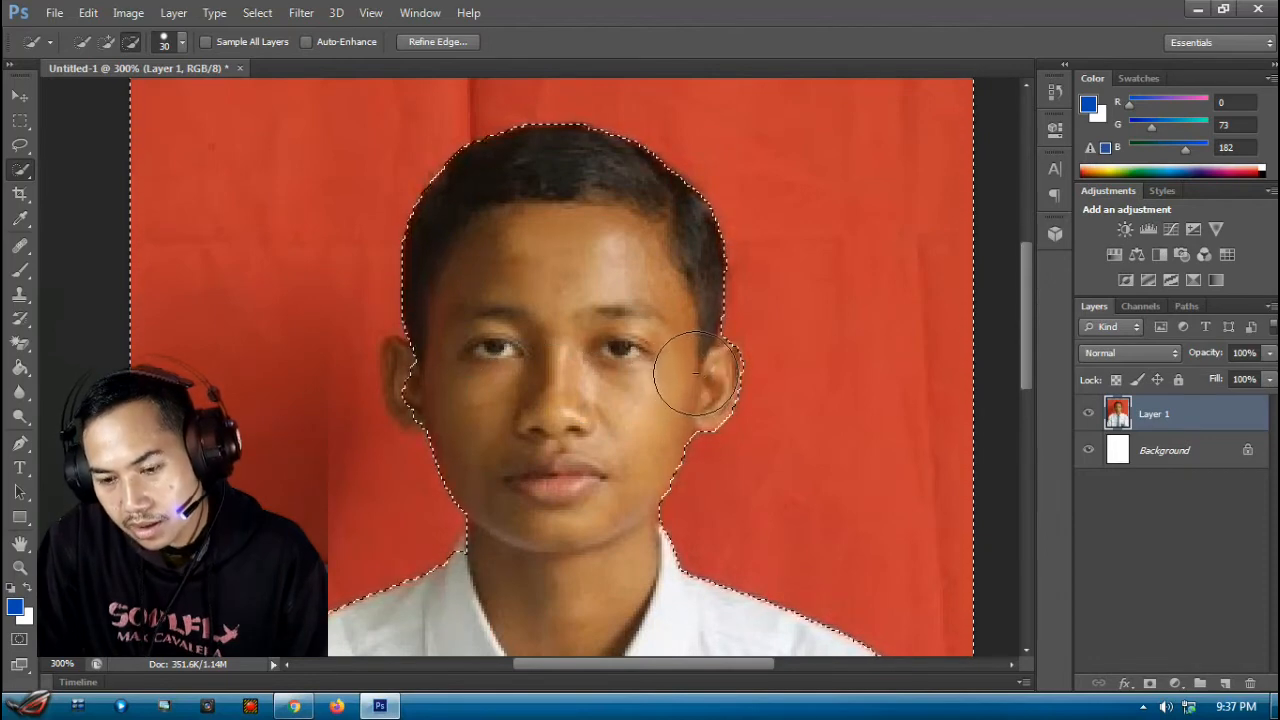
pyautogui.click(430, 387)
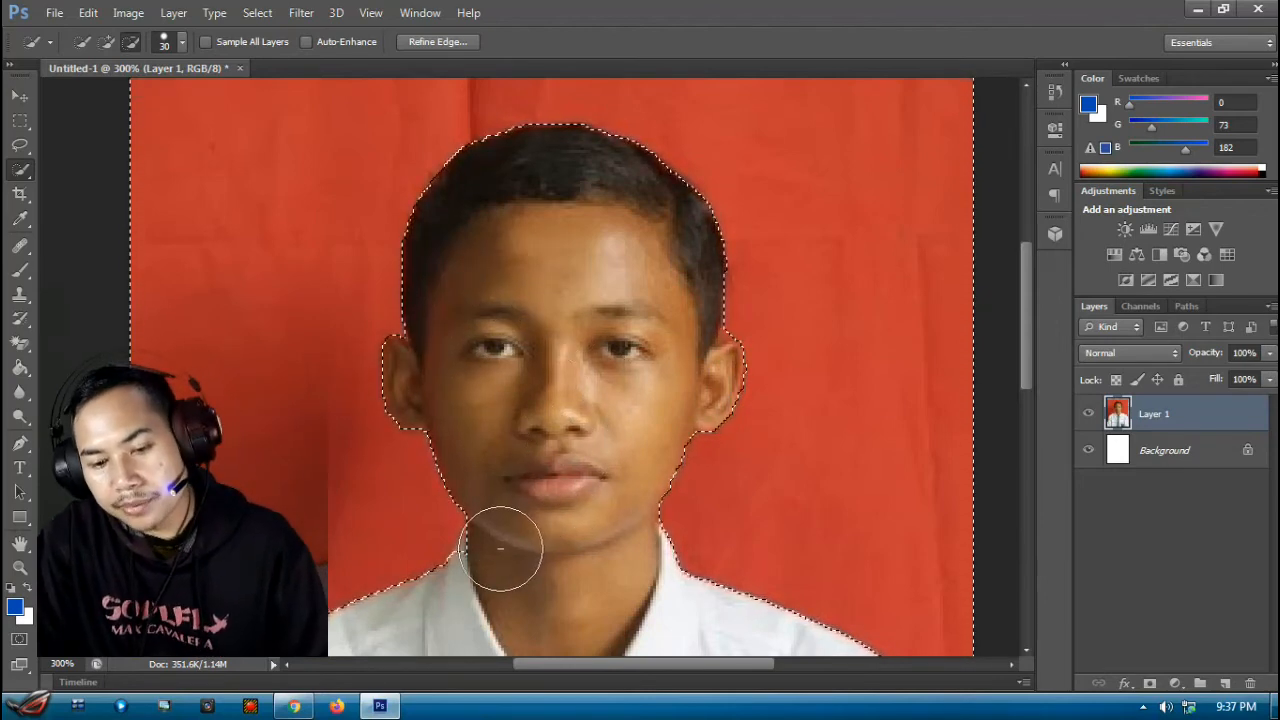
pyautogui.moveTo(571, 347); pyautogui.dragTo(561, 427)
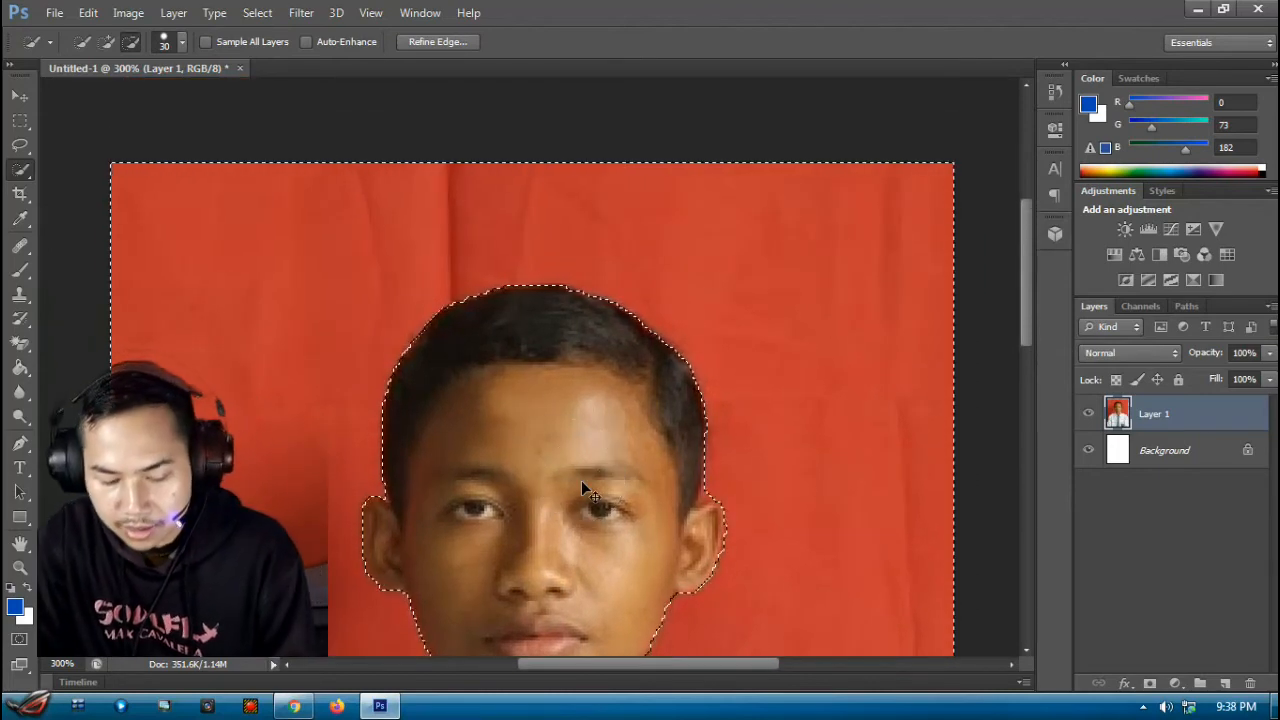
pyautogui.keyDown('alt'); pyautogui.scroll(-2, 581, 480); pyautogui.keyUp('alt')
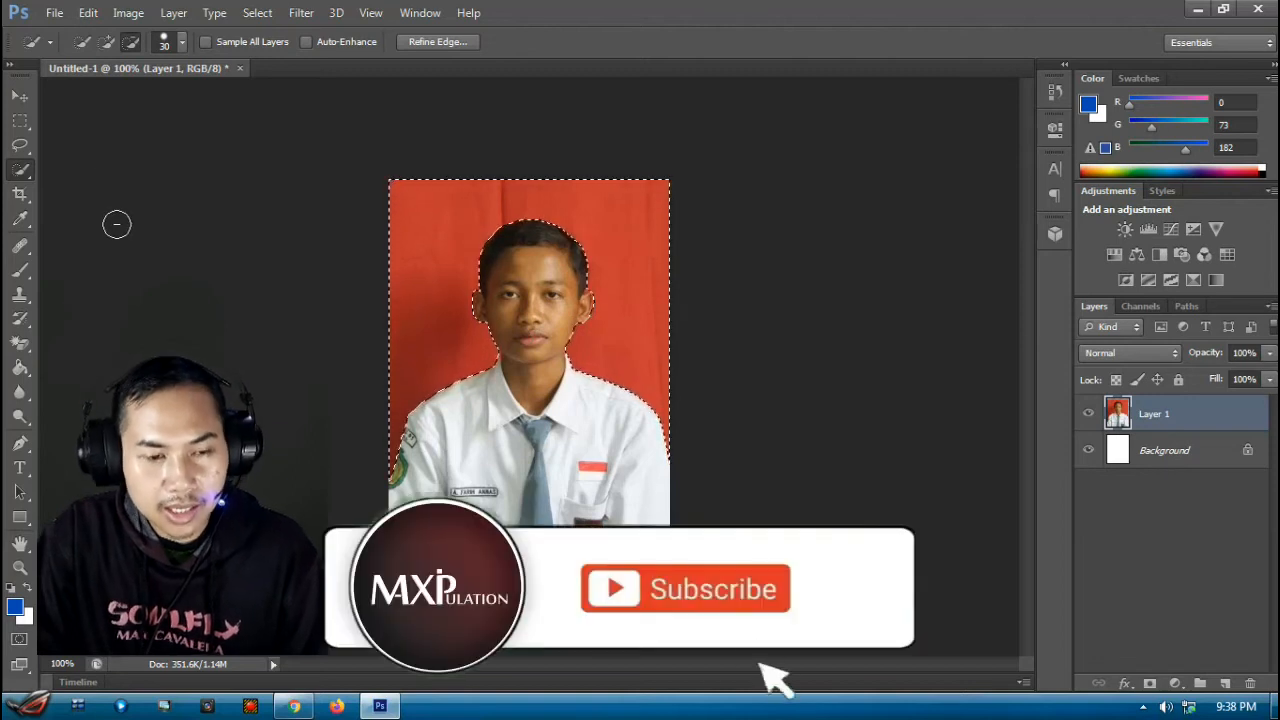
# Step: Add a new layer above the portrait and set the foreground color to dark red with RGB 162, 5, 5
pyautogui.click(21, 97)
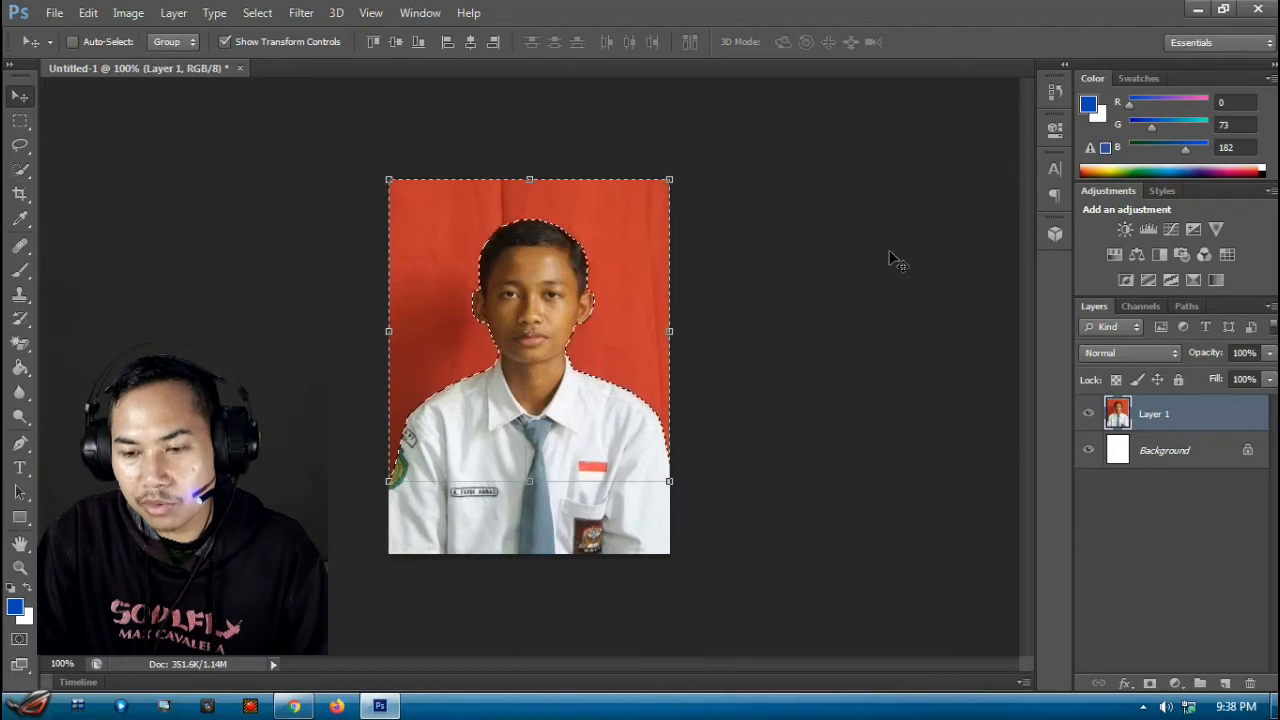
pyautogui.click(1225, 684)
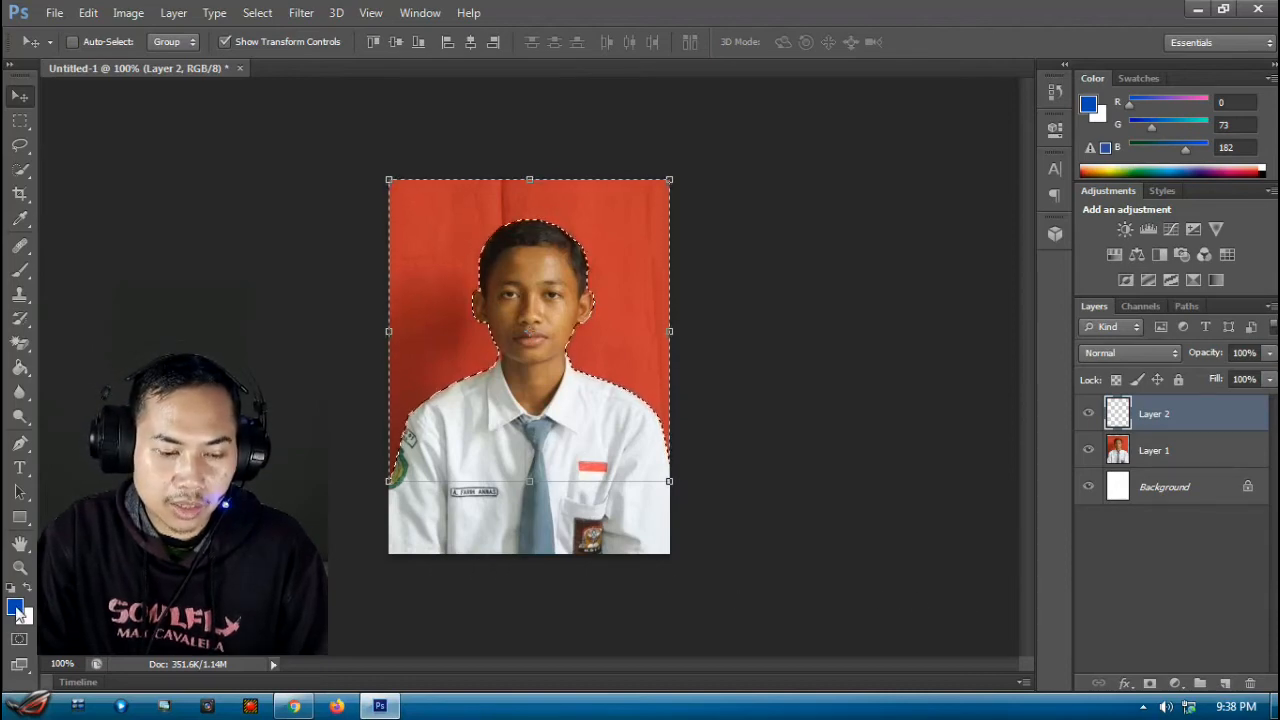
pyautogui.click(16, 608)
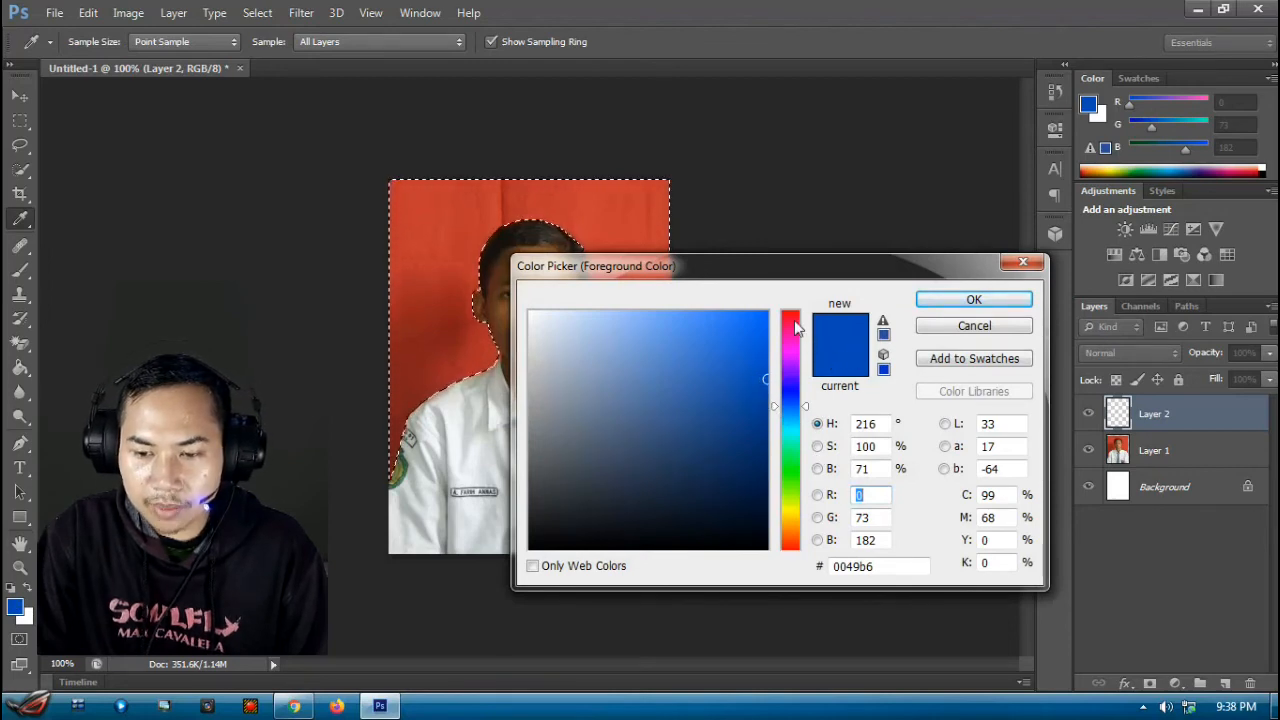
pyautogui.moveTo(796, 328); pyautogui.dragTo(802, 306)
pyautogui.click(757, 399)
pyautogui.click(760, 398)
pyautogui.click(958, 302)
pyautogui.press('v')
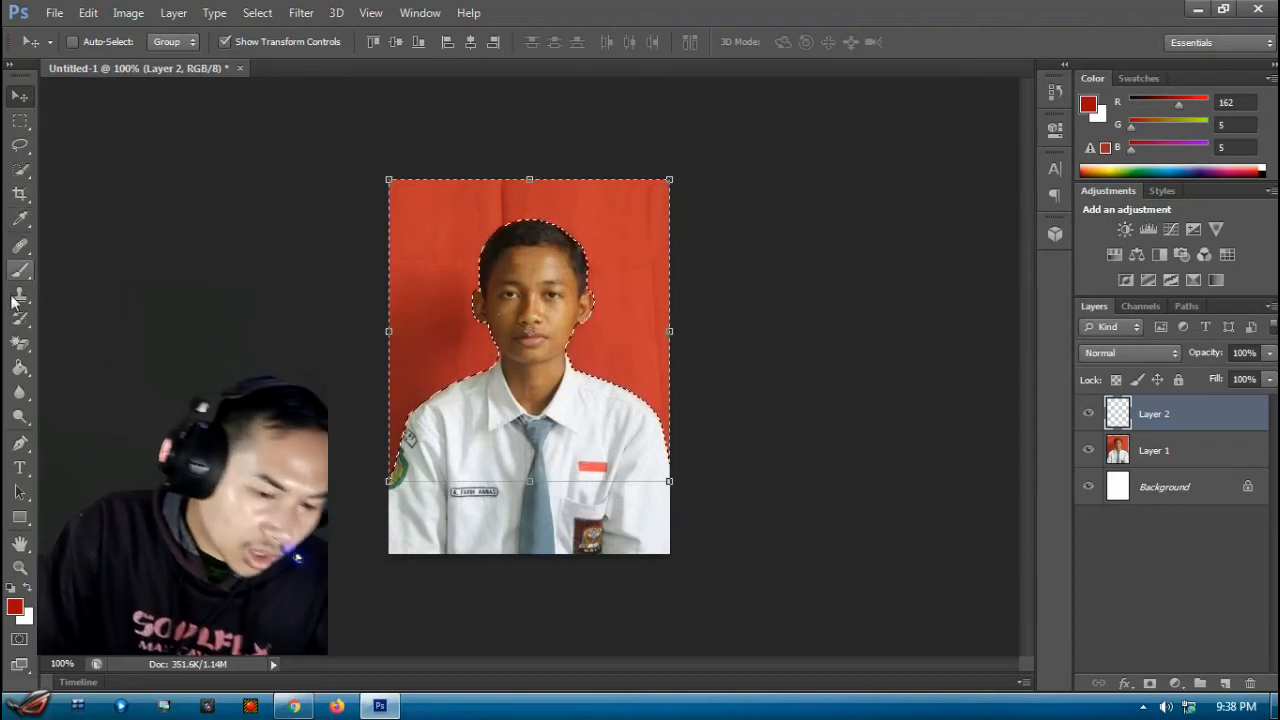
# Step: Fill the selected backdrop with the dark red foreground color on Layer 2 using the Paint Bucket and deselect it
pyautogui.click(20, 368)
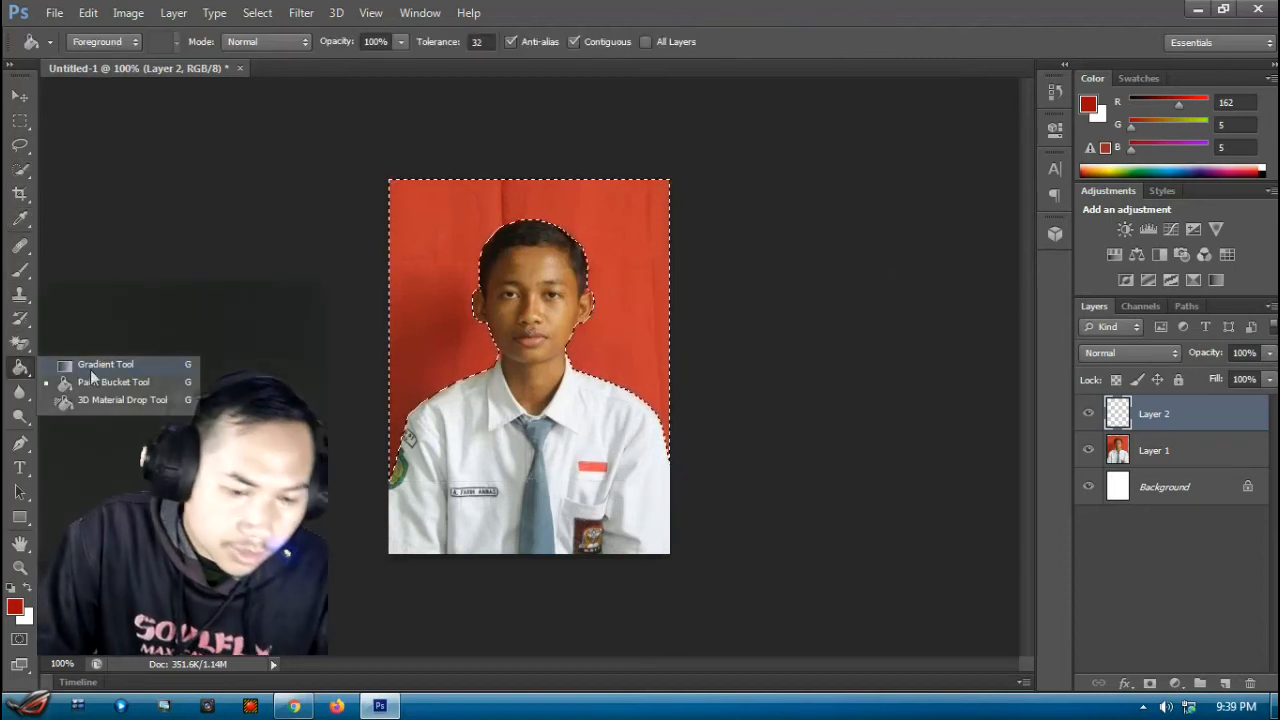
pyautogui.click(113, 382)
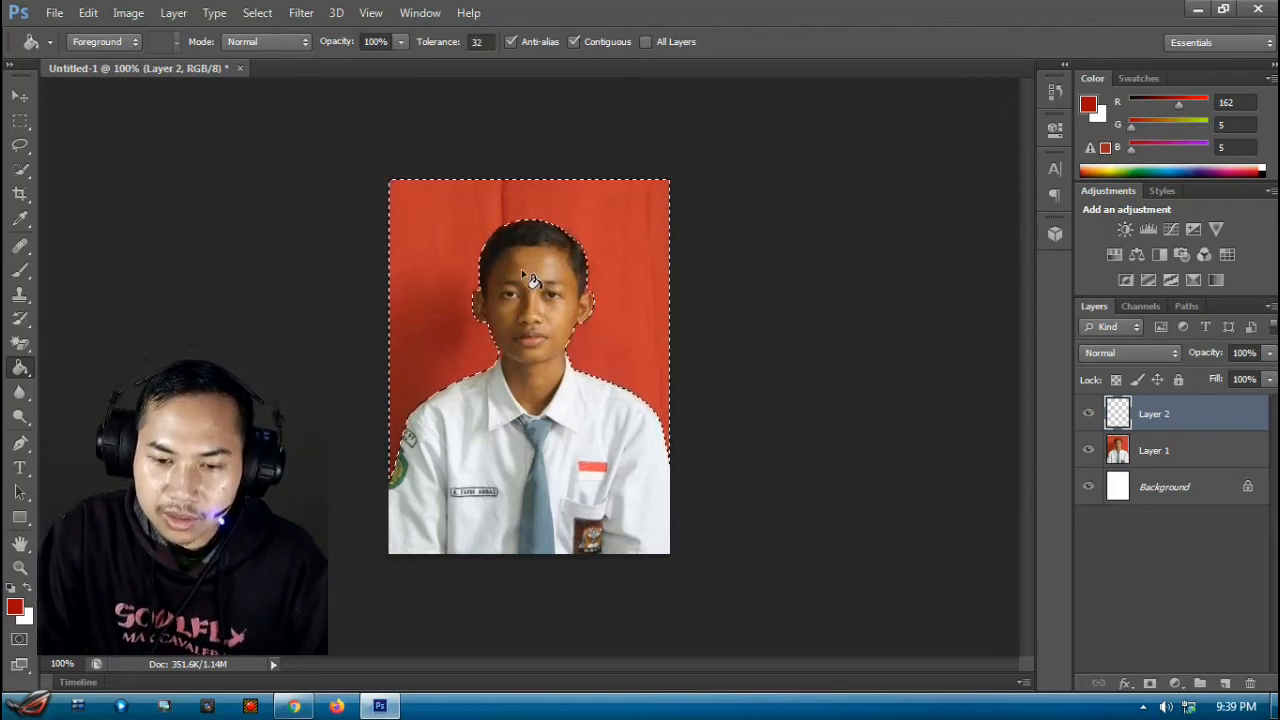
pyautogui.click(431, 263)
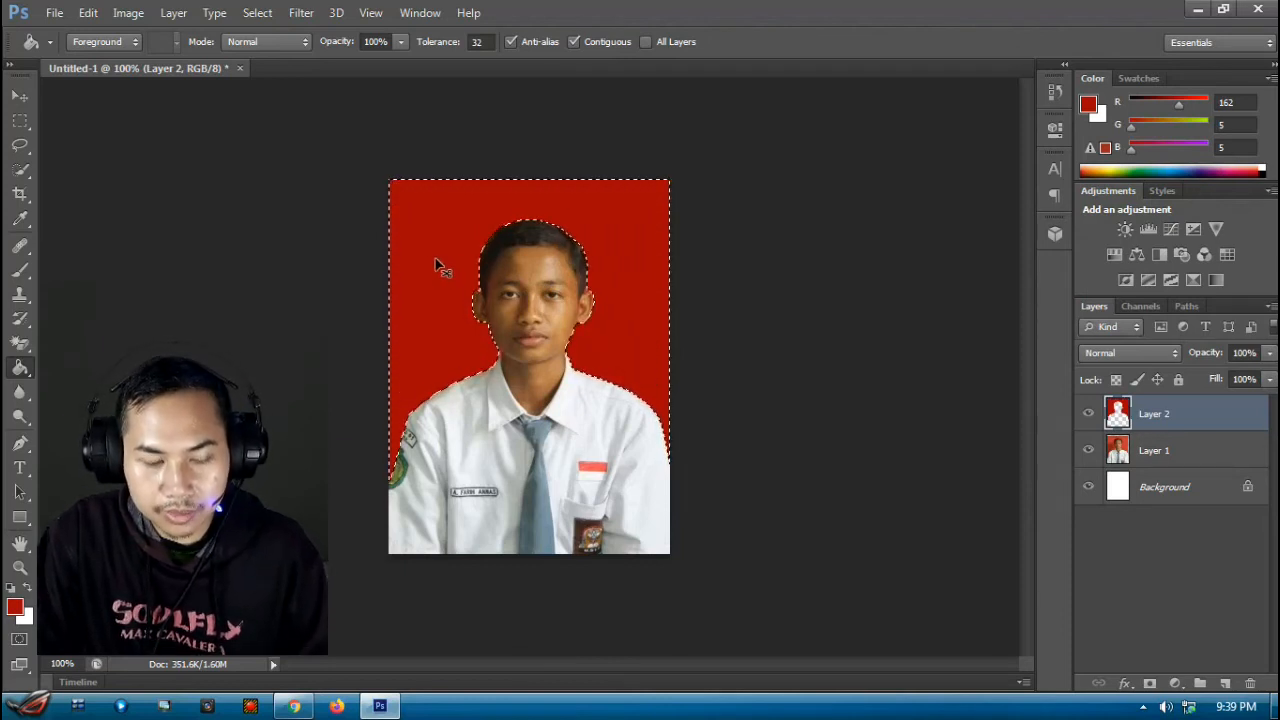
pyautogui.hotkey('ctrl', 'd')
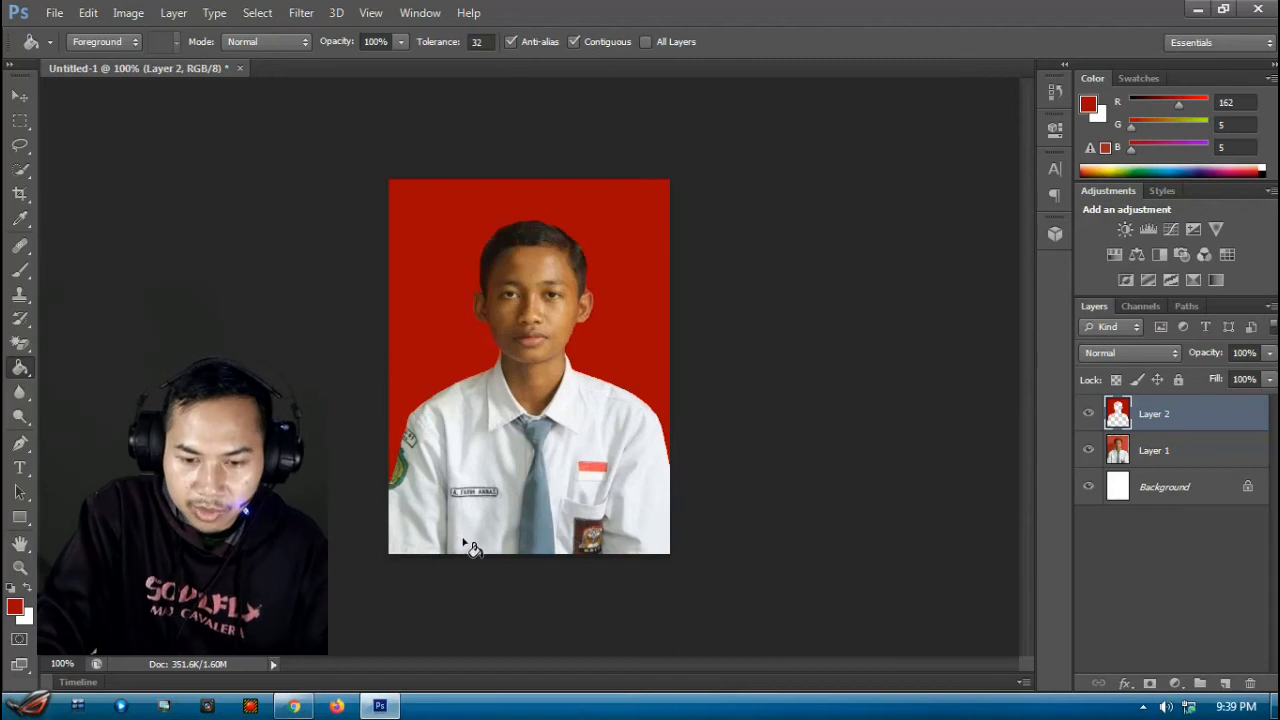
# Step: Examine the edges of the red fill around the student's face, neck and shoulders up close
pyautogui.click(20, 98)
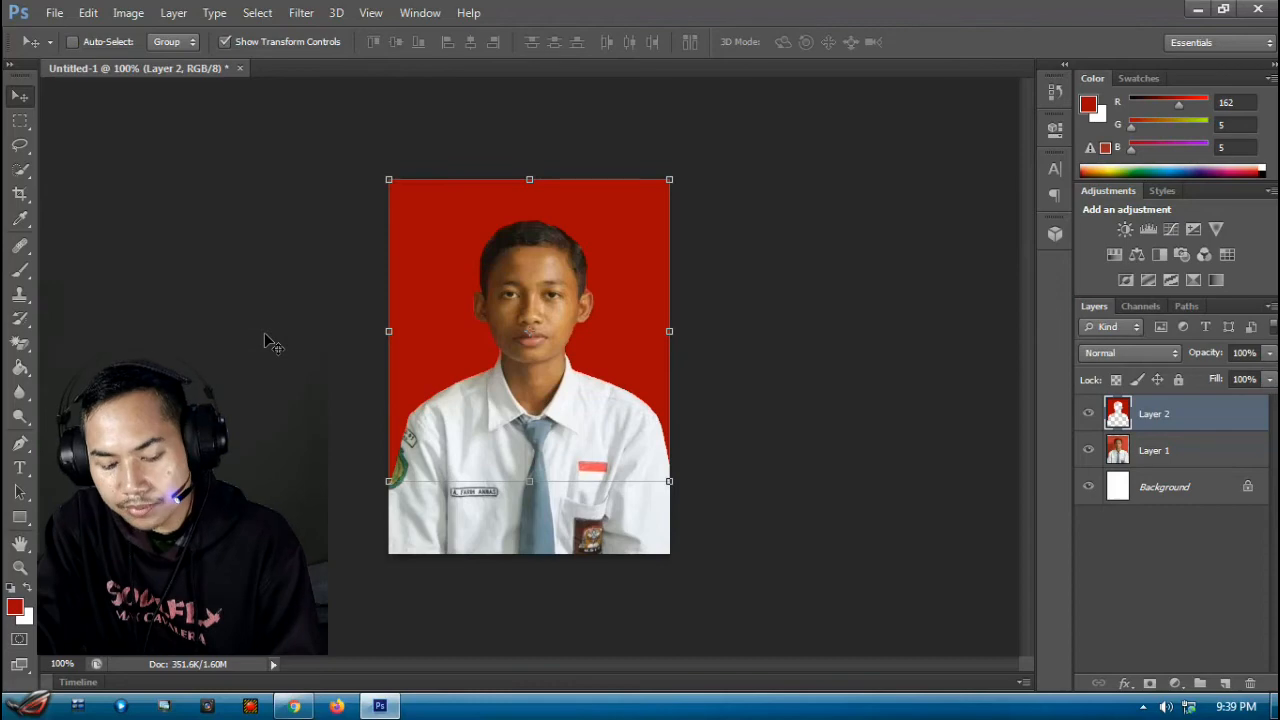
pyautogui.hotkey('ctrl', '+')
pyautogui.hotkey('ctrl', '+')
pyautogui.hotkey('ctrl', '+')
pyautogui.hotkey('ctrl', '+')
pyautogui.hotkey('ctrl', '+')
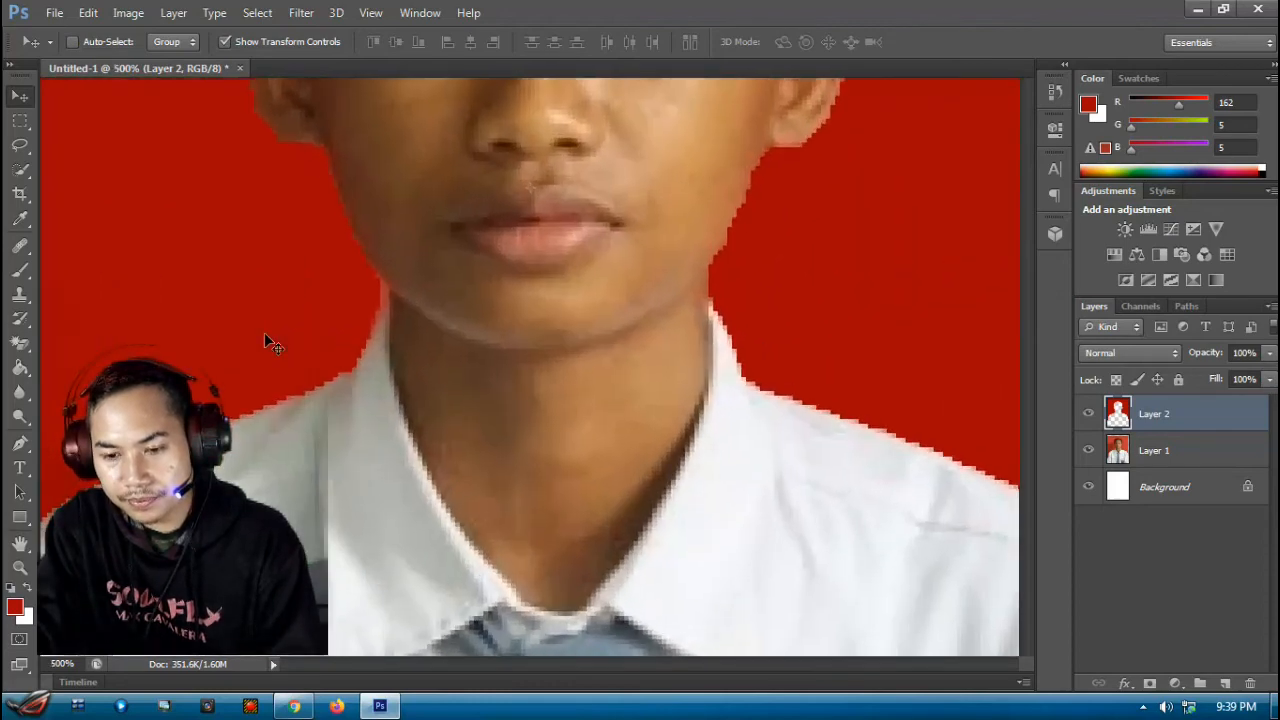
pyautogui.hotkey('ctrl', '-')
pyautogui.hotkey('ctrl', '-')
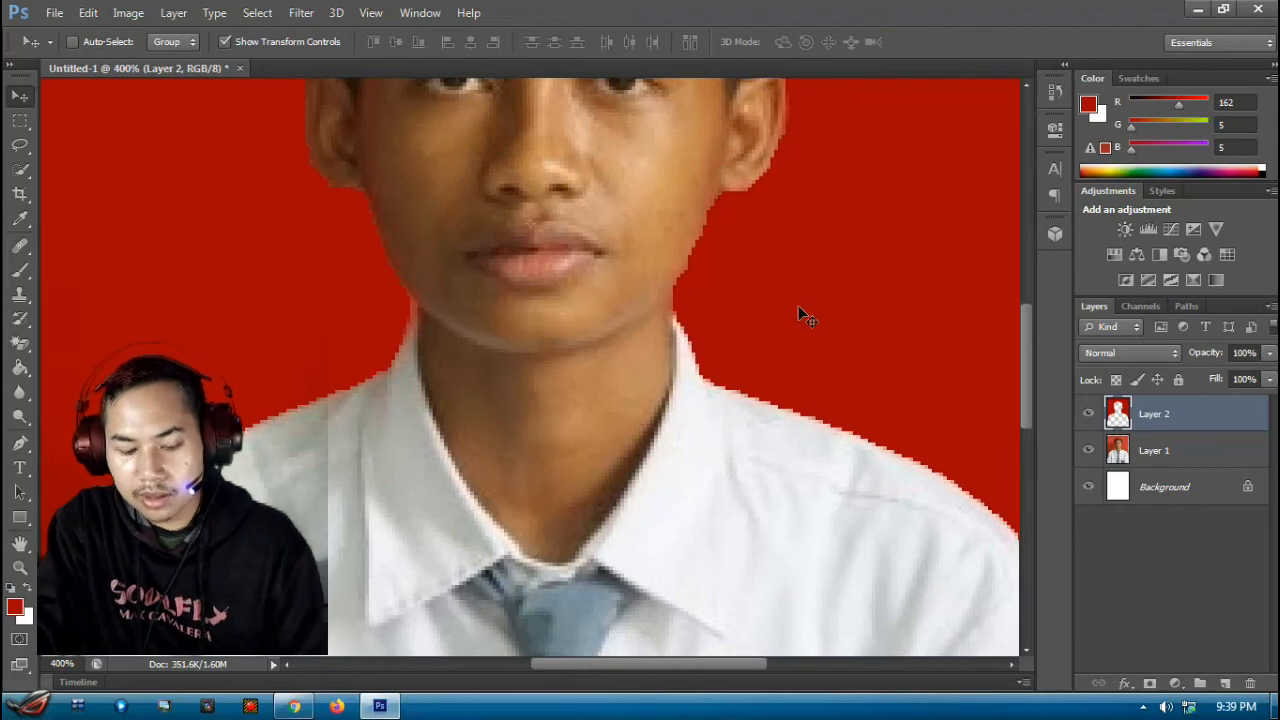
pyautogui.press('space')
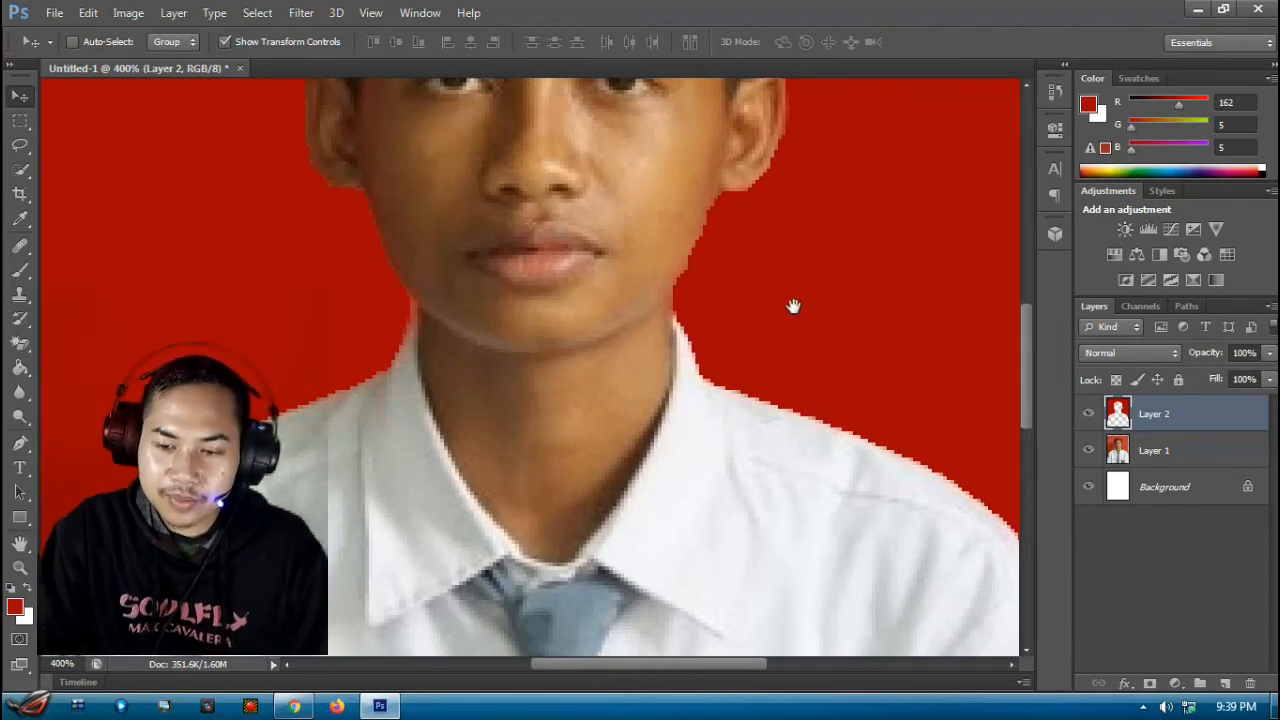
pyautogui.moveTo(825, 248); pyautogui.dragTo(742, 316)
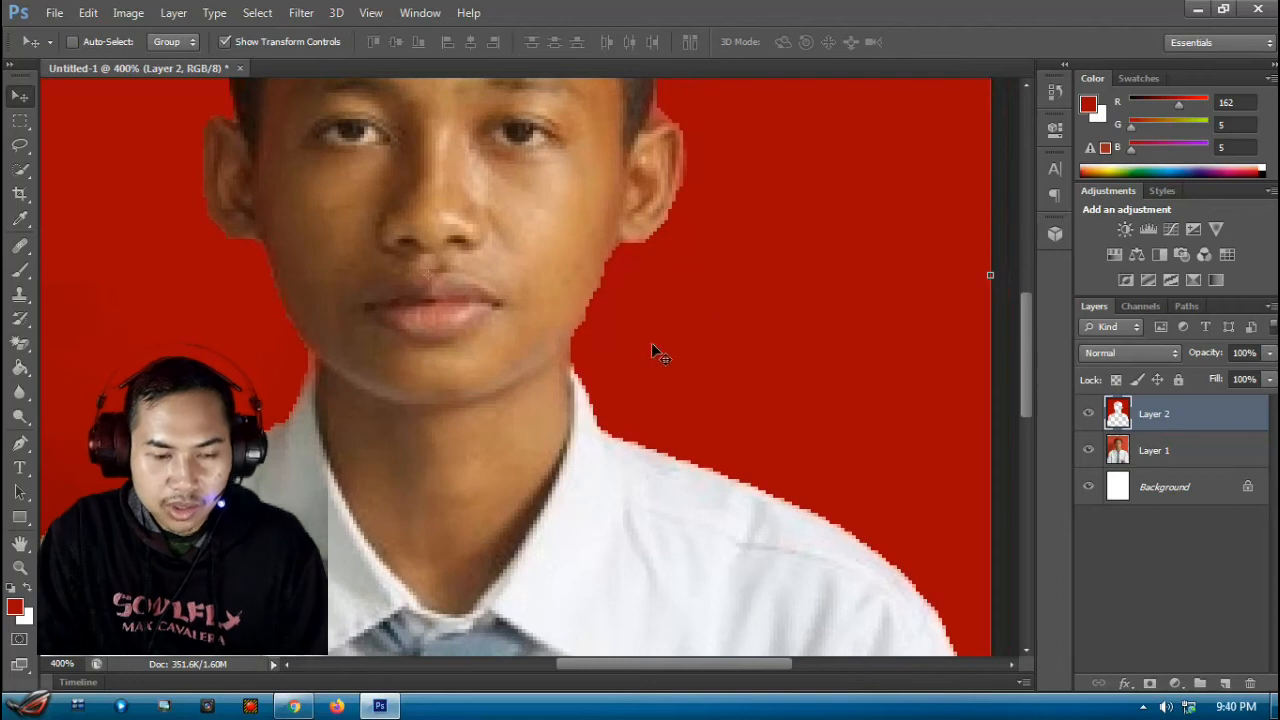
# Step: Set the Brush to 9 px with 100% opacity and 100% flow, and add a new layer above Layer 2
pyautogui.click(20, 276)
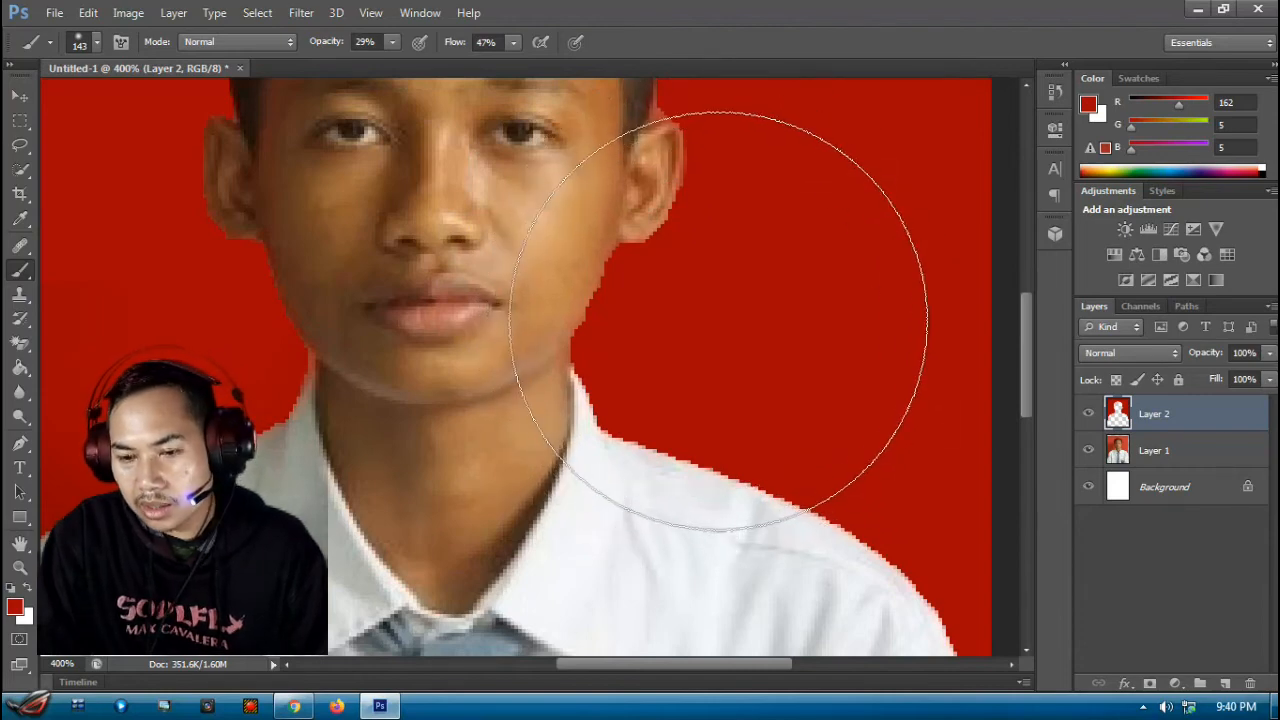
pyautogui.rightClick(719, 320)
pyautogui.click(798, 360)
pyautogui.moveTo(798, 360); pyautogui.dragTo(750, 366)
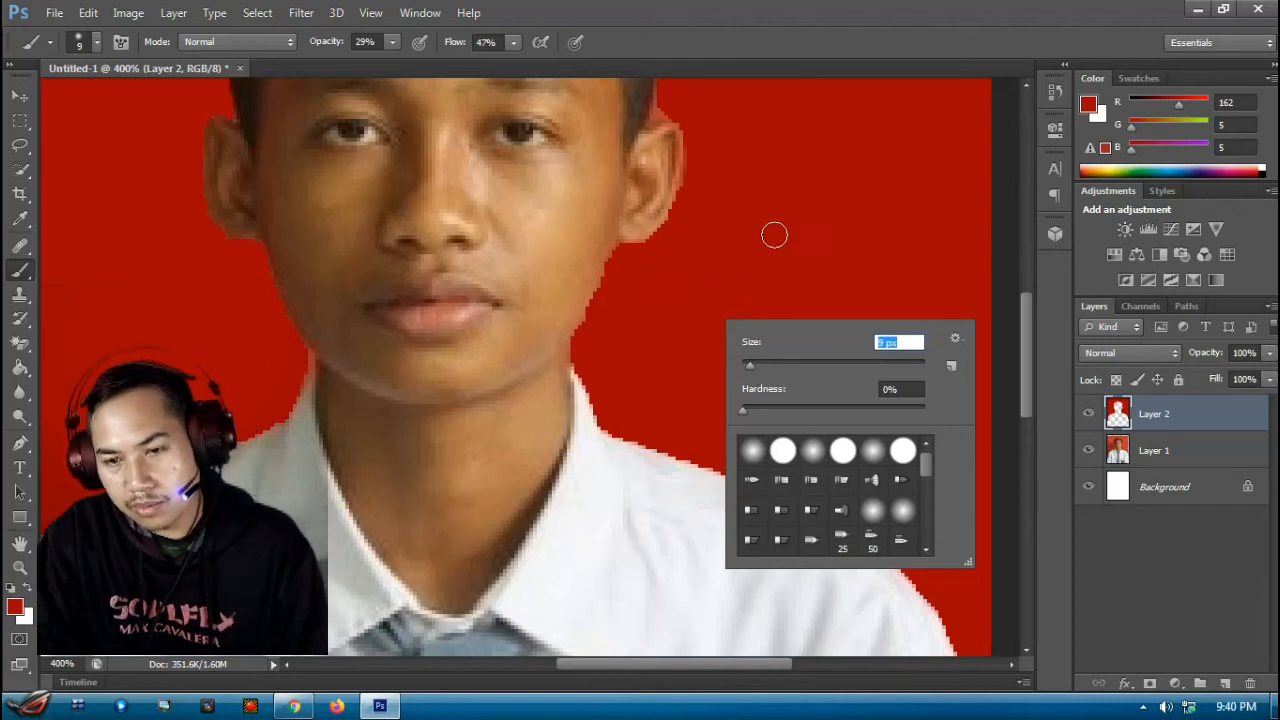
pyautogui.click(759, 27)
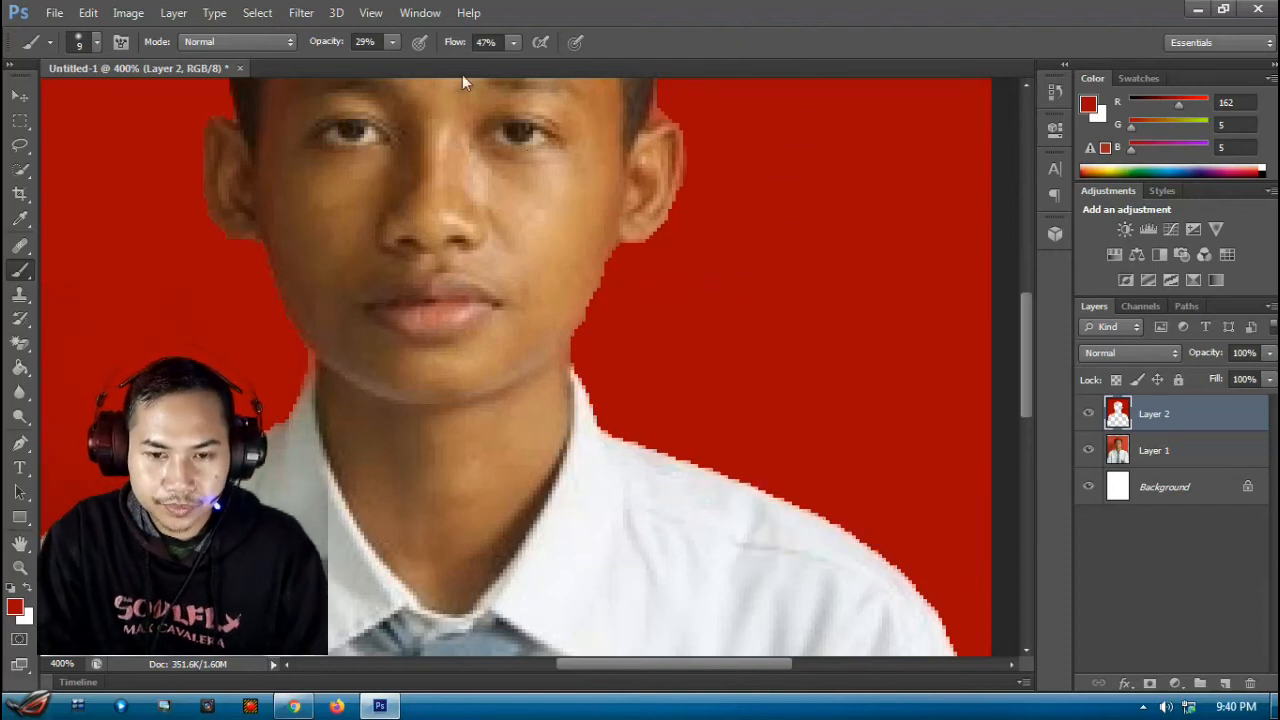
pyautogui.click(513, 46)
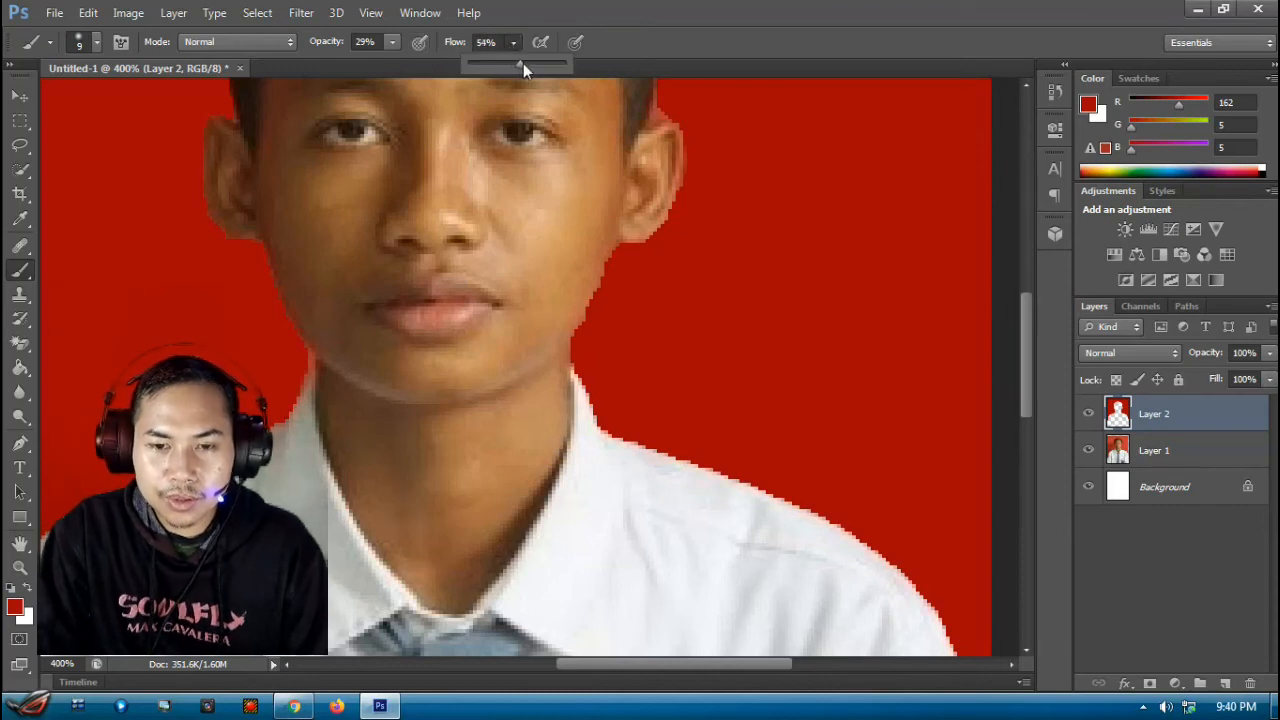
pyautogui.click(396, 42)
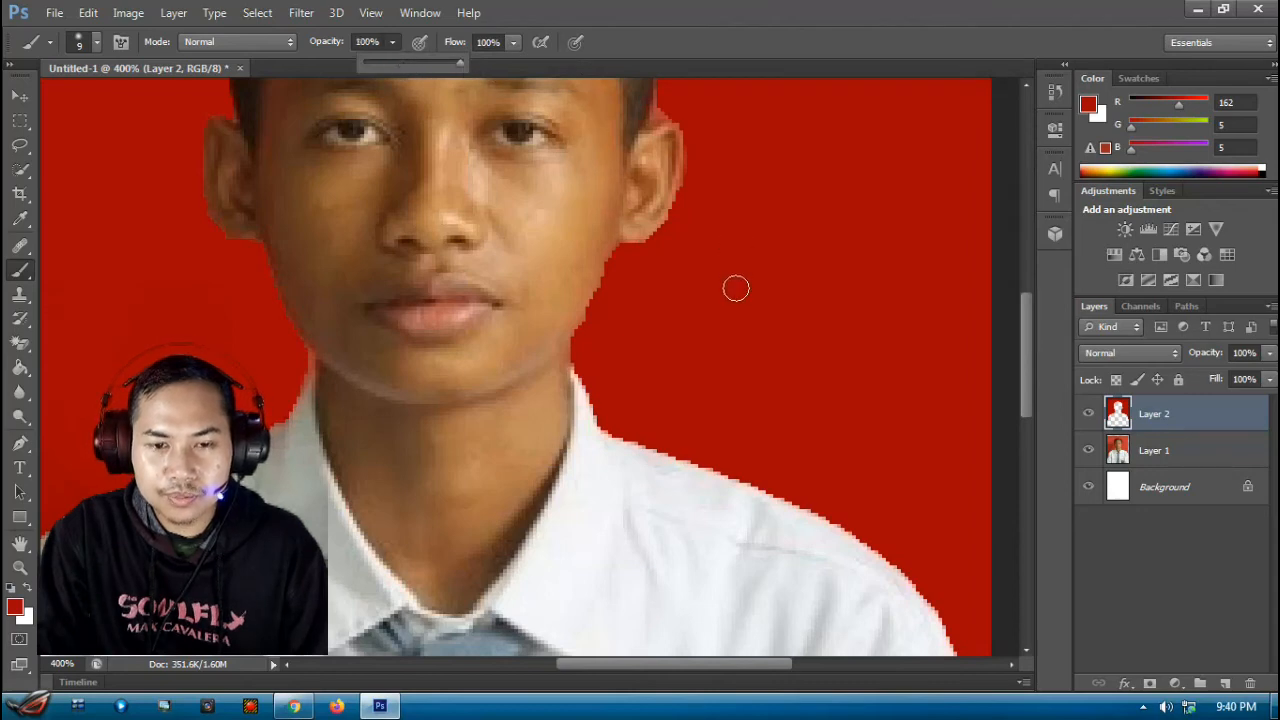
pyautogui.click(742, 8)
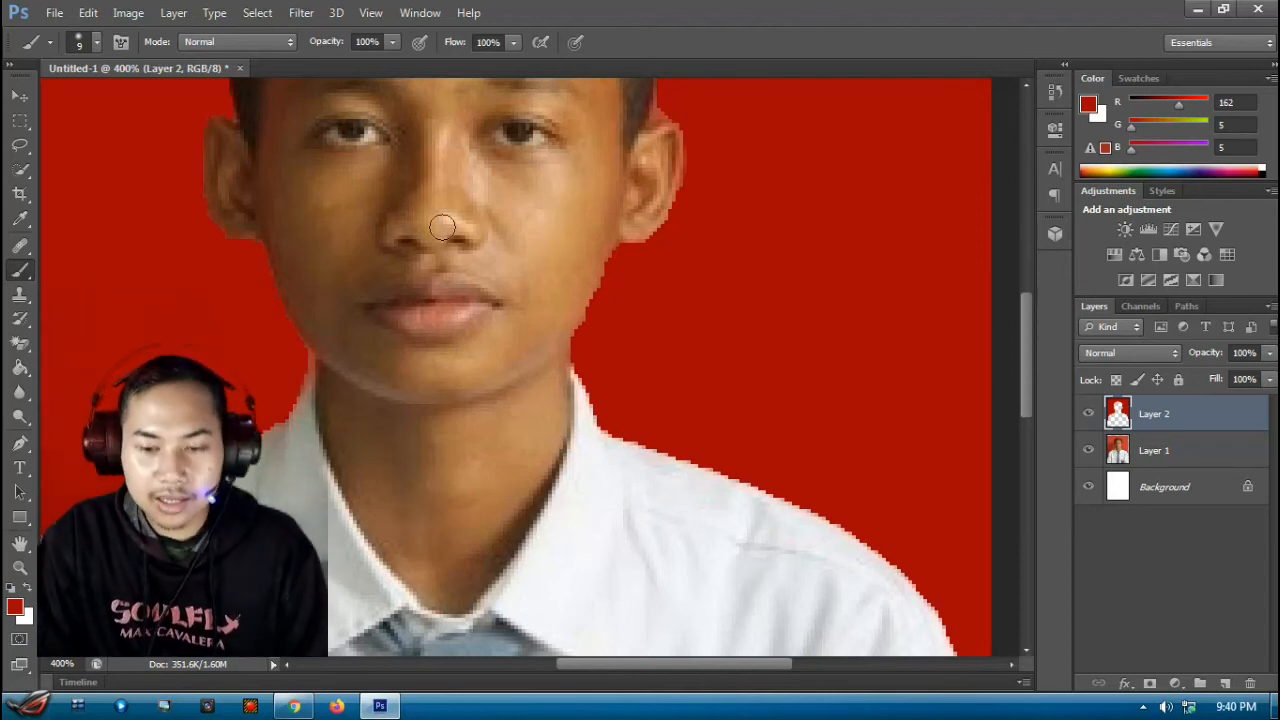
pyautogui.click(1224, 683)
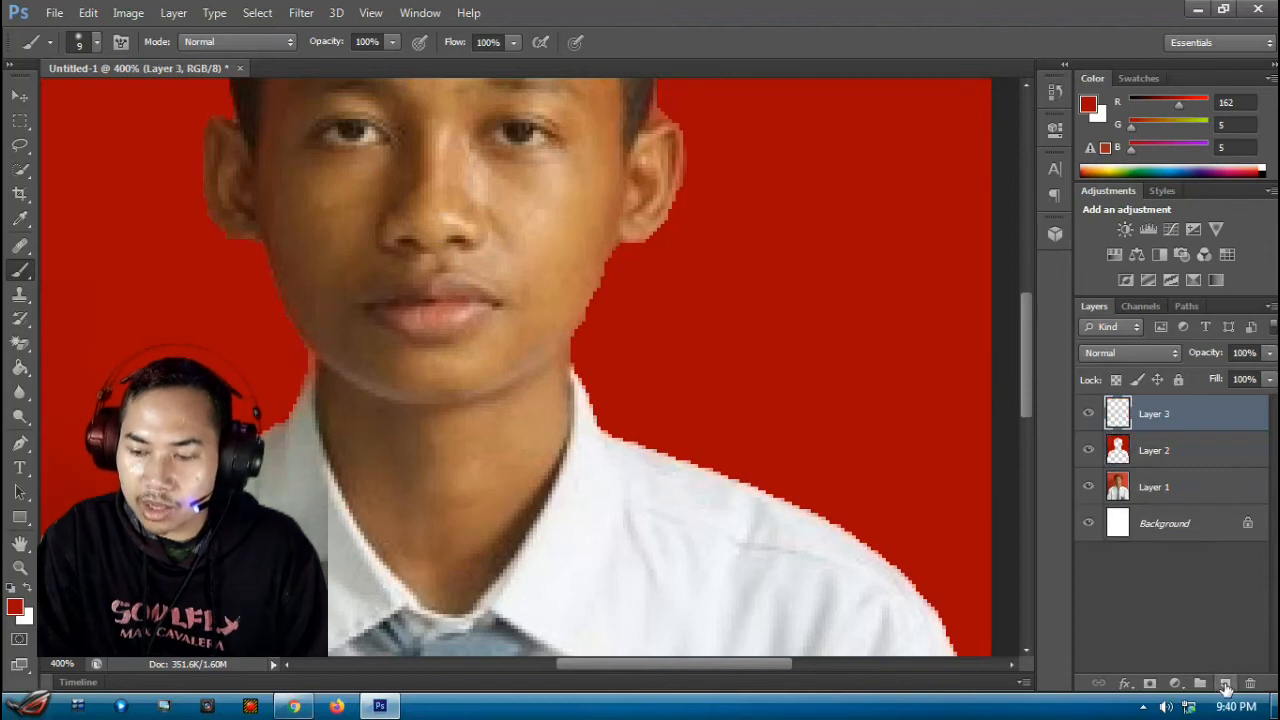
# Step: Set the Brush to 8 px with 100% hardness for retouching the edges beside the student's face
pyautogui.moveTo(706, 250)
pyautogui.mouseDown()
pyautogui.moveTo(690, 568)
pyautogui.moveTo(757, 523)
pyautogui.mouseUp()
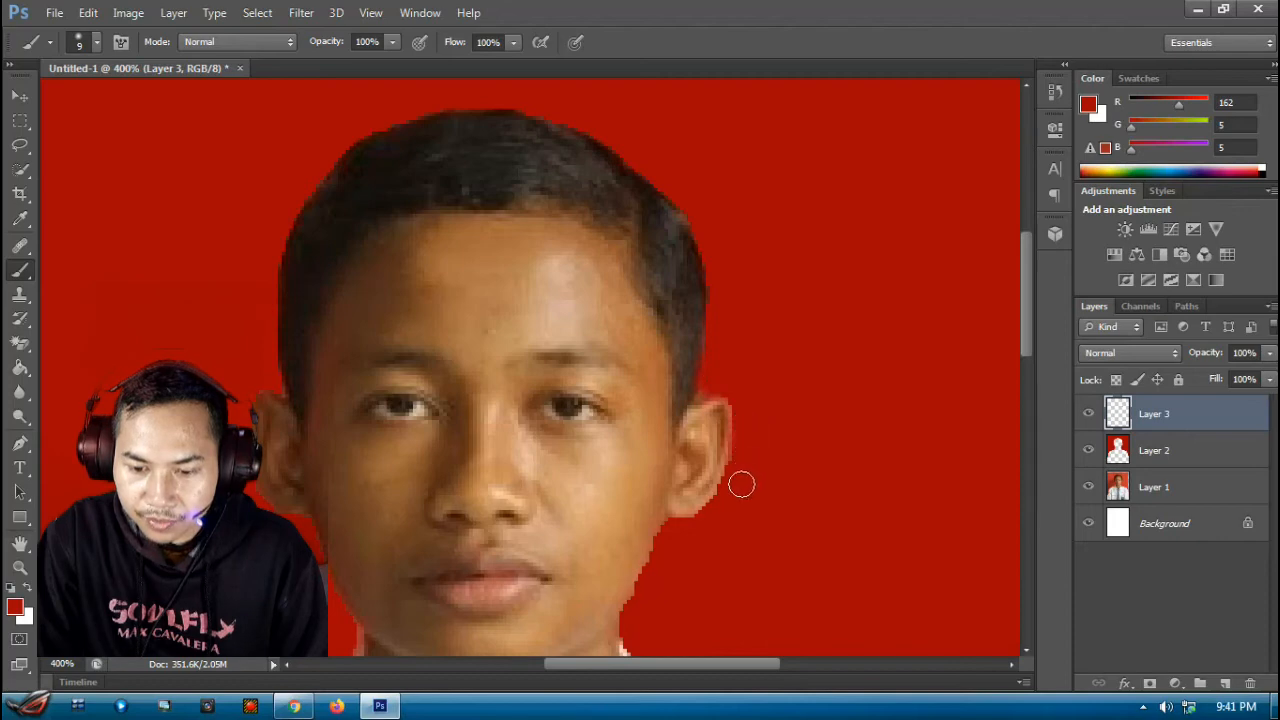
pyautogui.moveTo(760, 554)
pyautogui.mouseDown()
pyautogui.moveTo(810, 335)
pyautogui.moveTo(800, 460)
pyautogui.mouseUp()
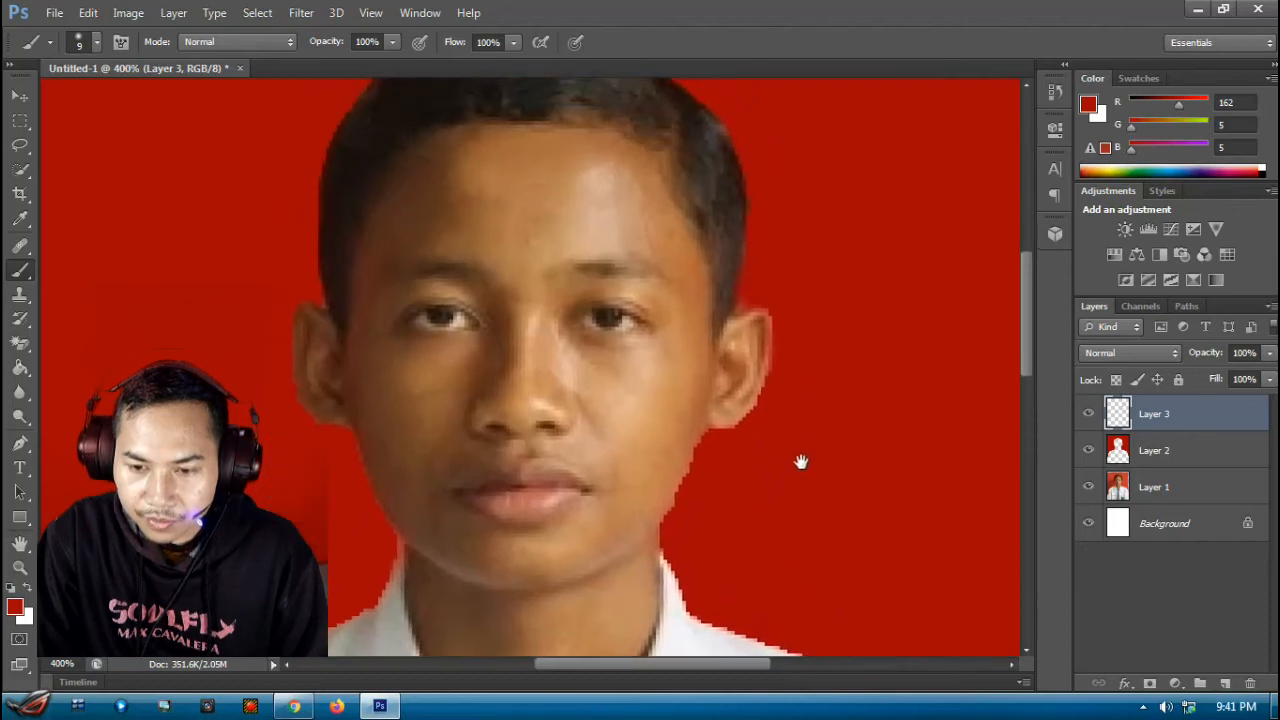
pyautogui.rightClick(829, 287)
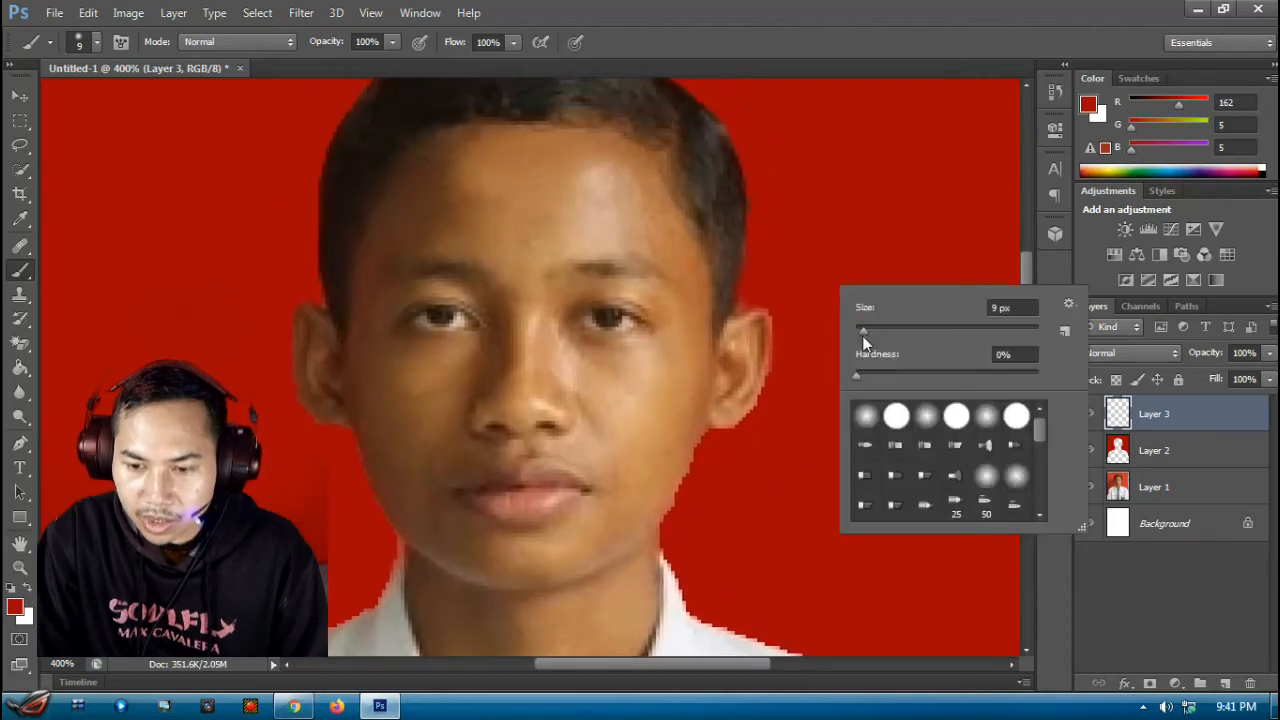
pyautogui.click(742, 303)
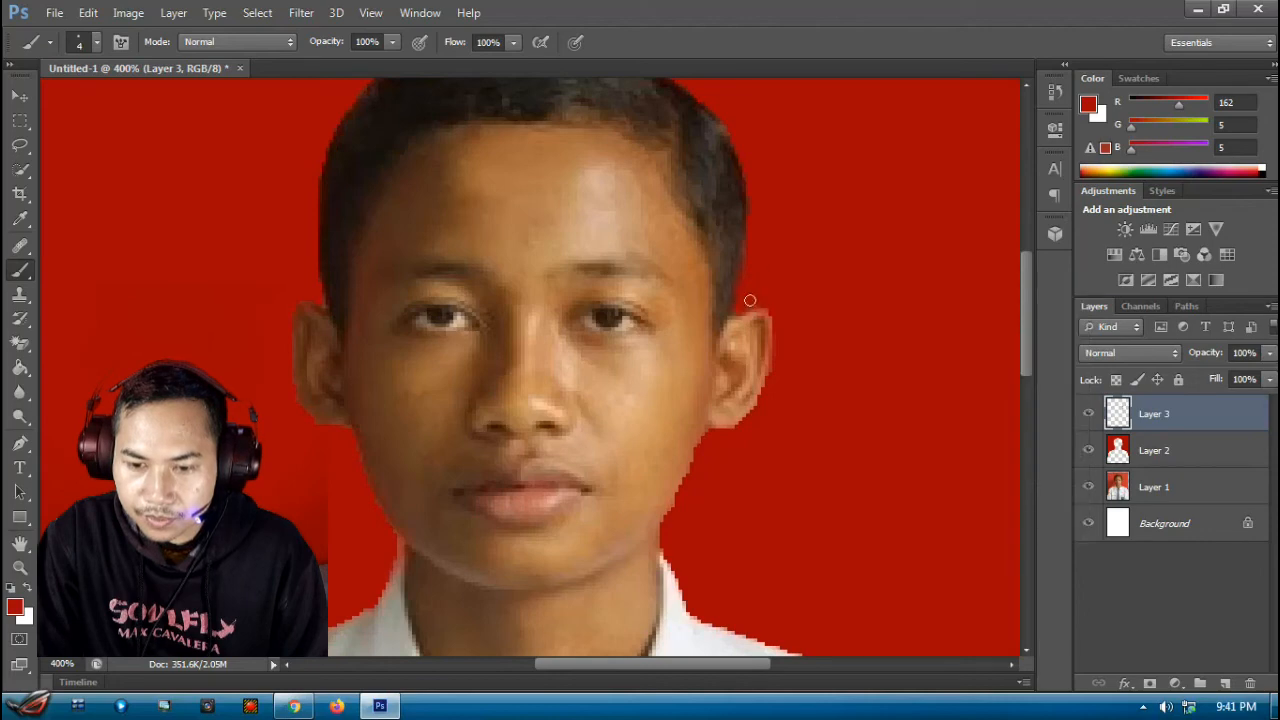
pyautogui.rightClick(839, 329)
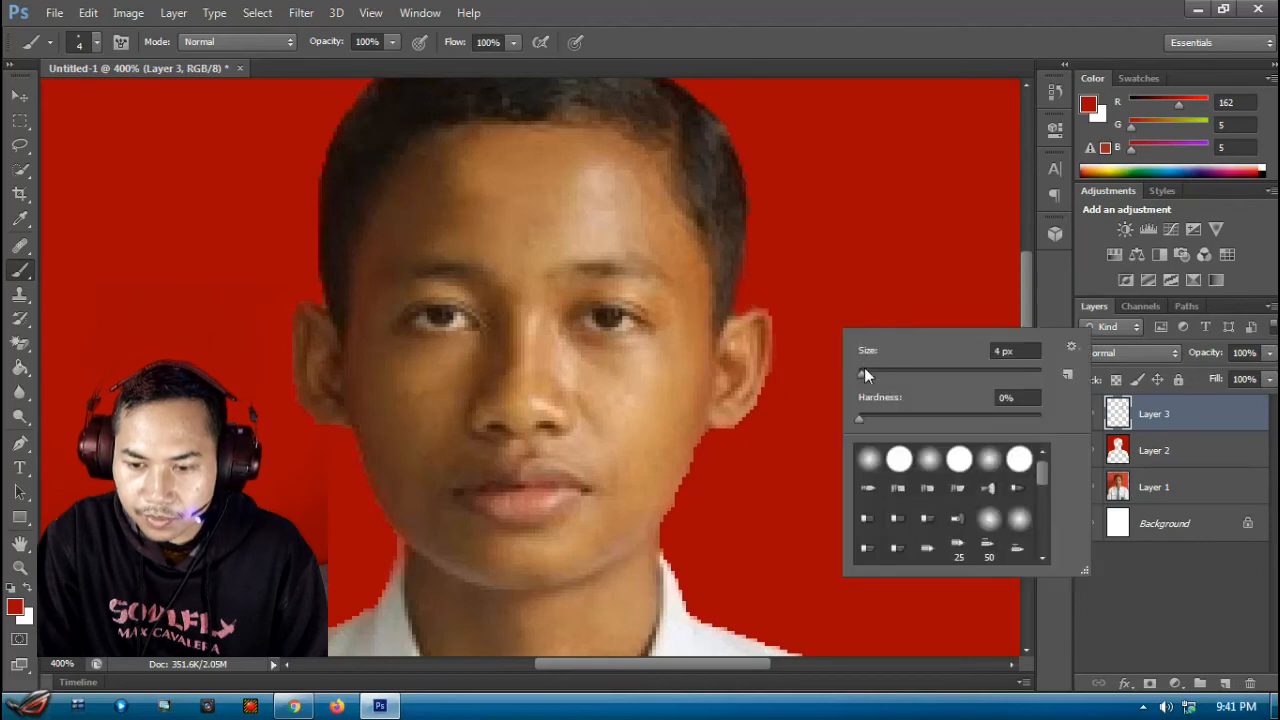
pyautogui.moveTo(861, 372); pyautogui.dragTo(866, 372)
pyautogui.click(781, 374)
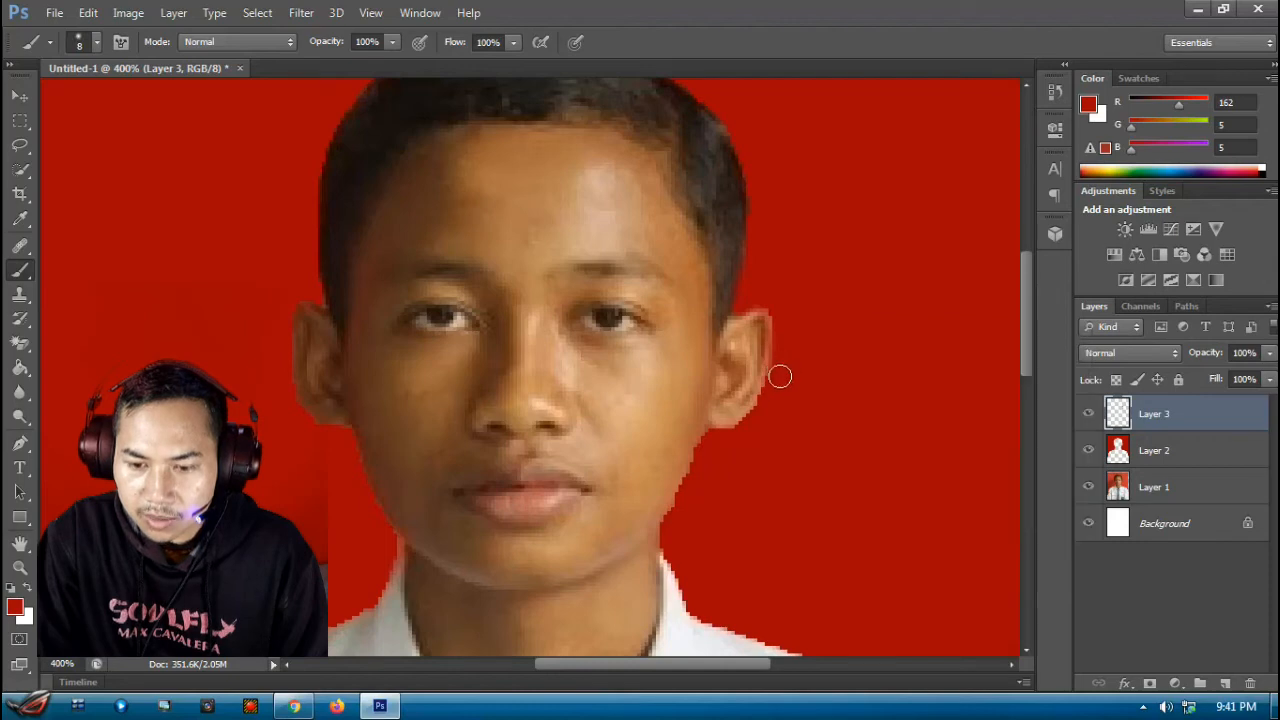
pyautogui.rightClick(839, 352)
pyautogui.moveTo(894, 438); pyautogui.dragTo(979, 438)
pyautogui.click(894, 283)
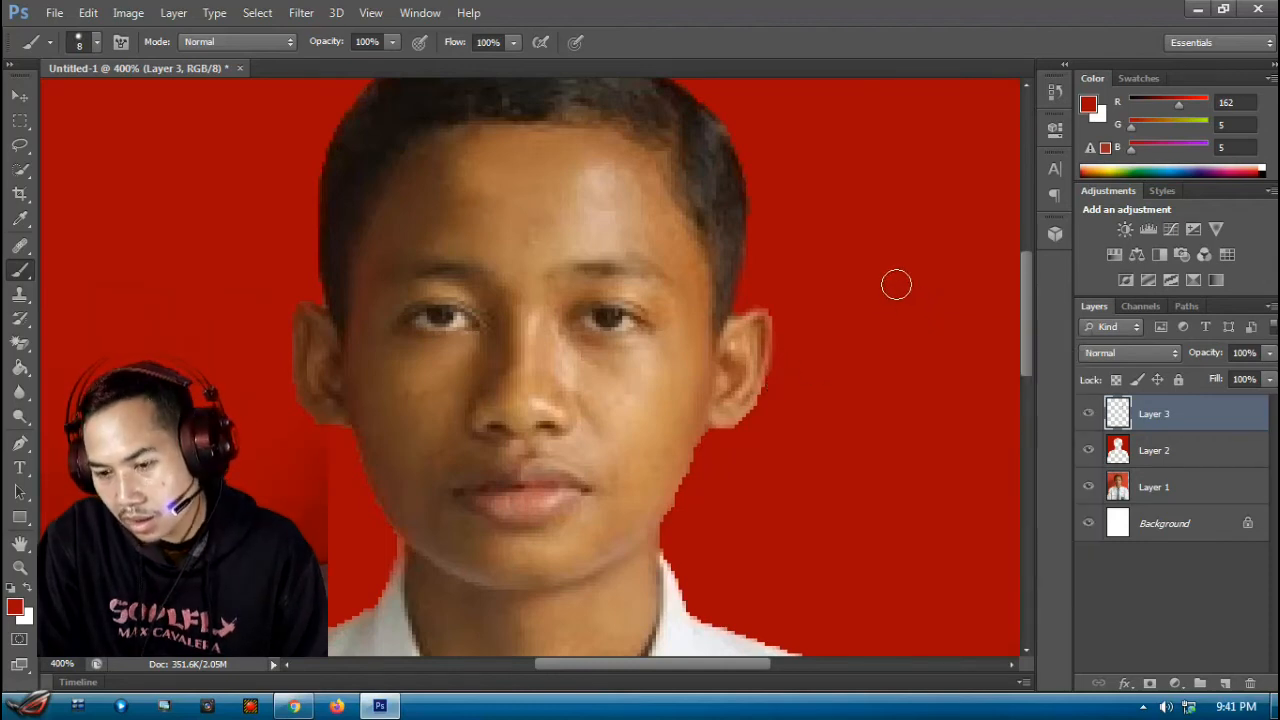
# Step: Paint dark red on Layer 3 along the rough edges beside the student's ears and jaw on both sides
pyautogui.moveTo(775, 394)
pyautogui.mouseDown()
pyautogui.moveTo(751, 433)
pyautogui.moveTo(711, 446)
pyautogui.moveTo(677, 531)
pyautogui.moveTo(700, 603)
pyautogui.mouseUp()
pyautogui.moveTo(846, 509)
pyautogui.mouseDown()
pyautogui.moveTo(960, 386)
pyautogui.moveTo(1000, 430)
pyautogui.mouseUp()
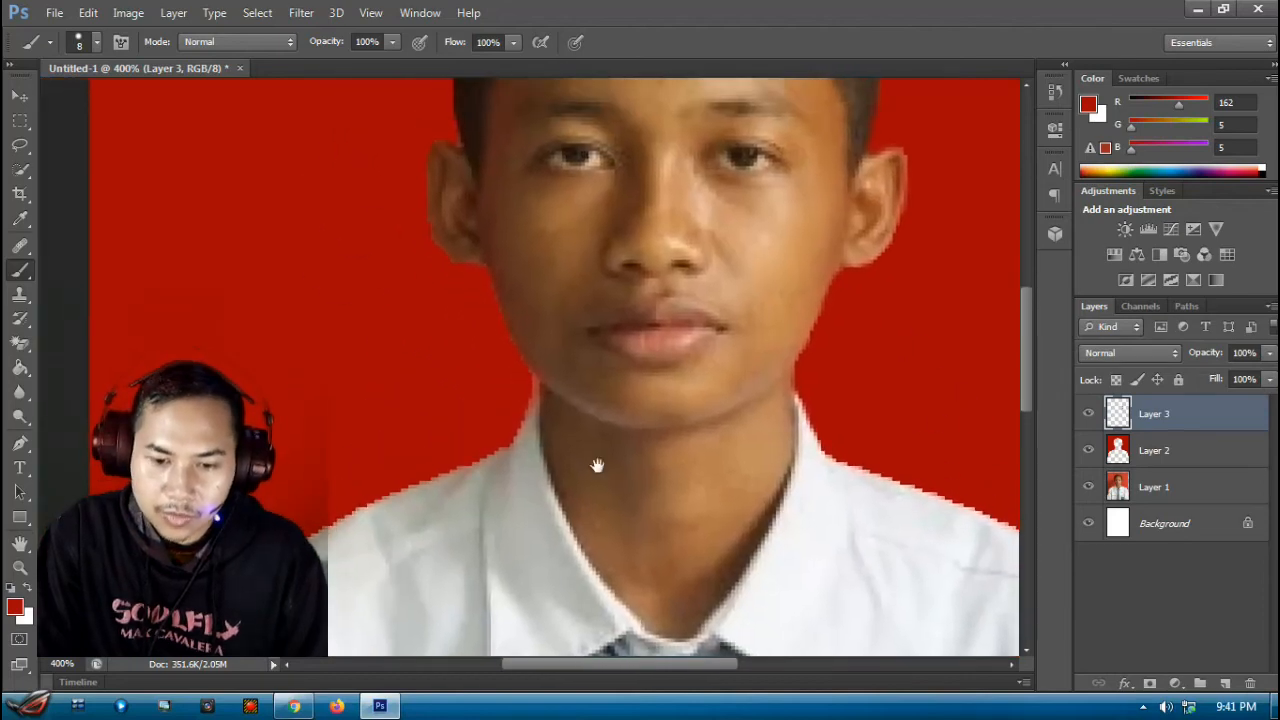
pyautogui.moveTo(518, 390)
pyautogui.mouseDown()
pyautogui.moveTo(478, 285)
pyautogui.moveTo(424, 254)
pyautogui.moveTo(416, 131)
pyautogui.moveTo(391, 193)
pyautogui.moveTo(391, 380)
pyautogui.mouseUp()
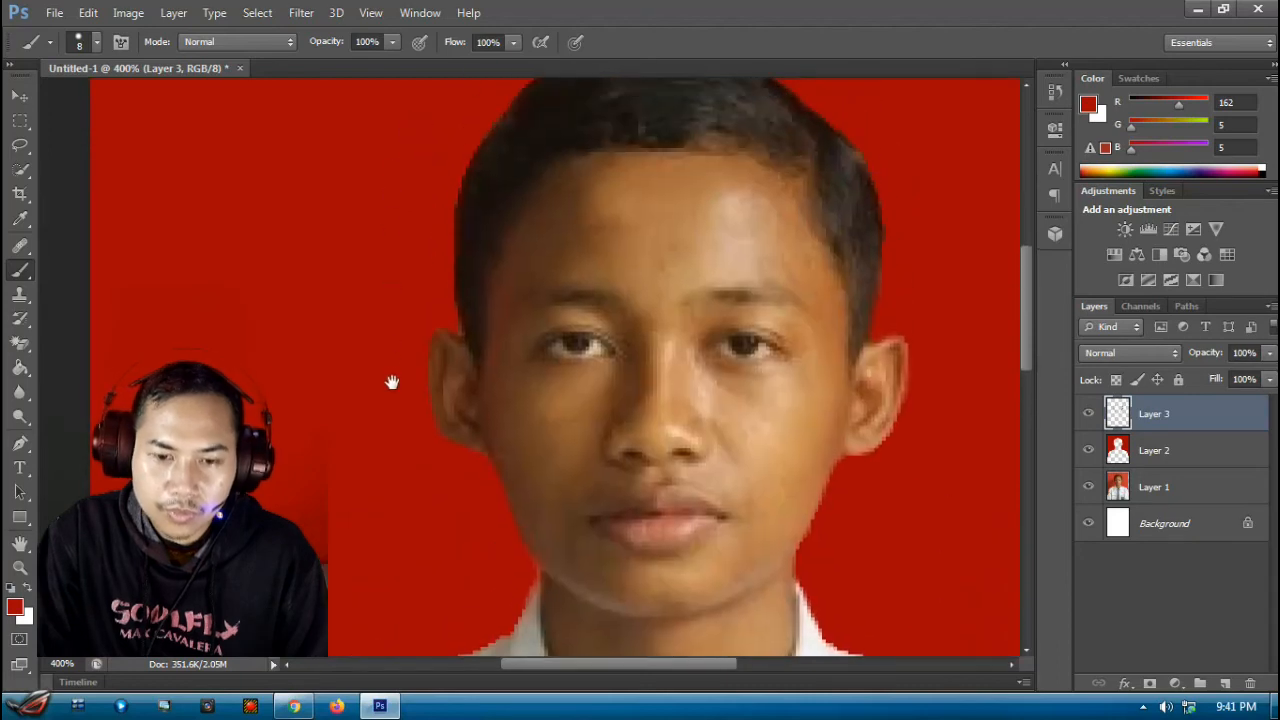
# Step: Reduce the Brush to 3 px and check the red edges around the hair and shoulder
pyautogui.rightClick(411, 273)
pyautogui.moveTo(440, 314); pyautogui.dragTo(437, 314)
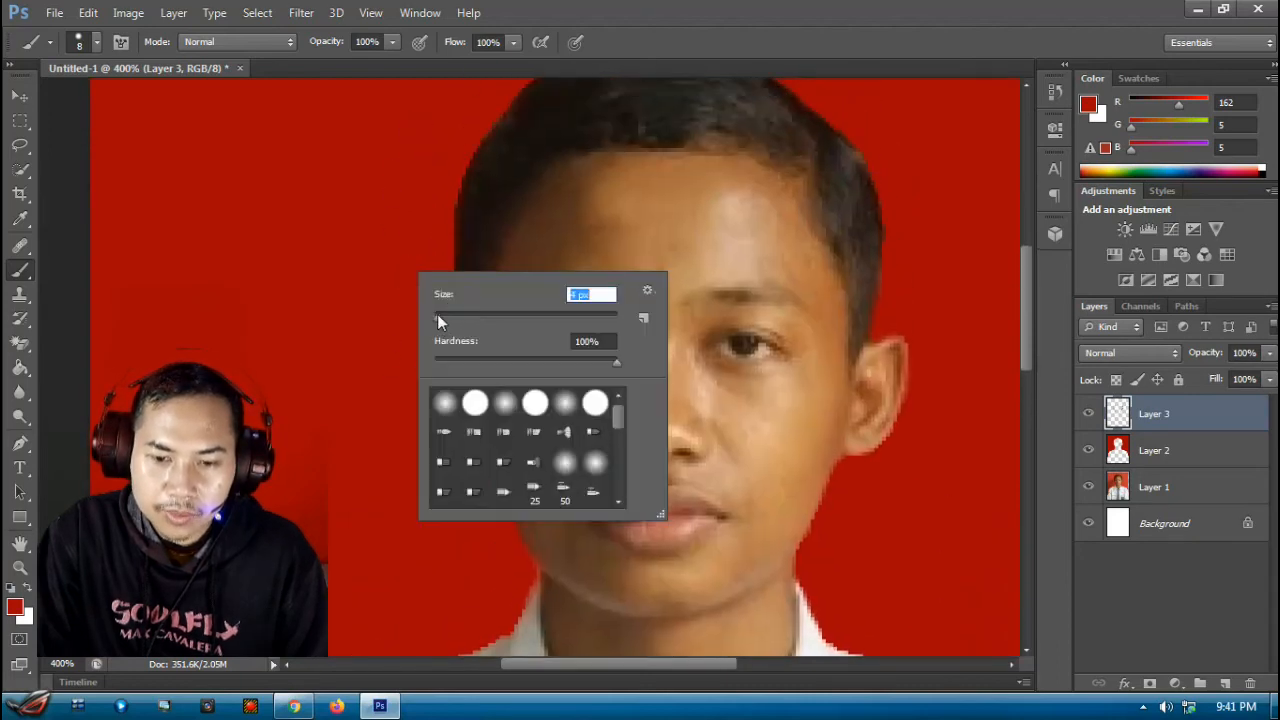
pyautogui.click(371, 278)
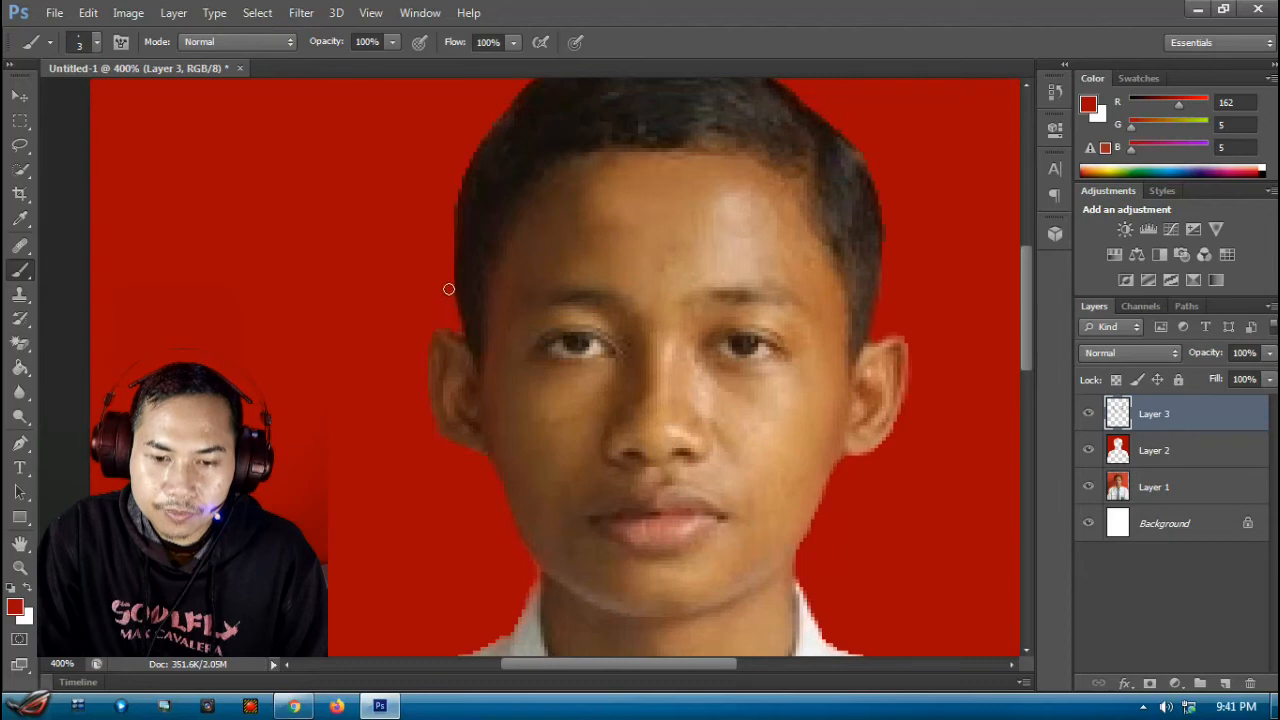
pyautogui.moveTo(428, 192); pyautogui.dragTo(366, 331)
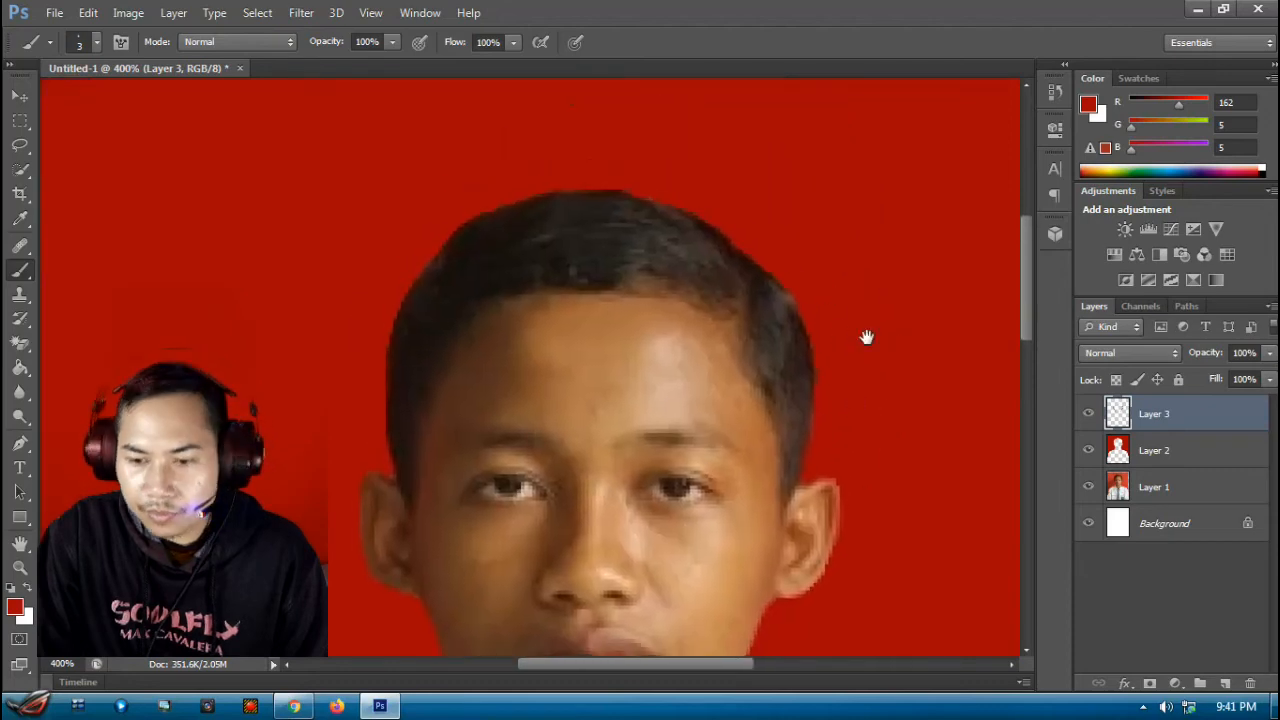
pyautogui.moveTo(866, 610); pyautogui.dragTo(800, 456)
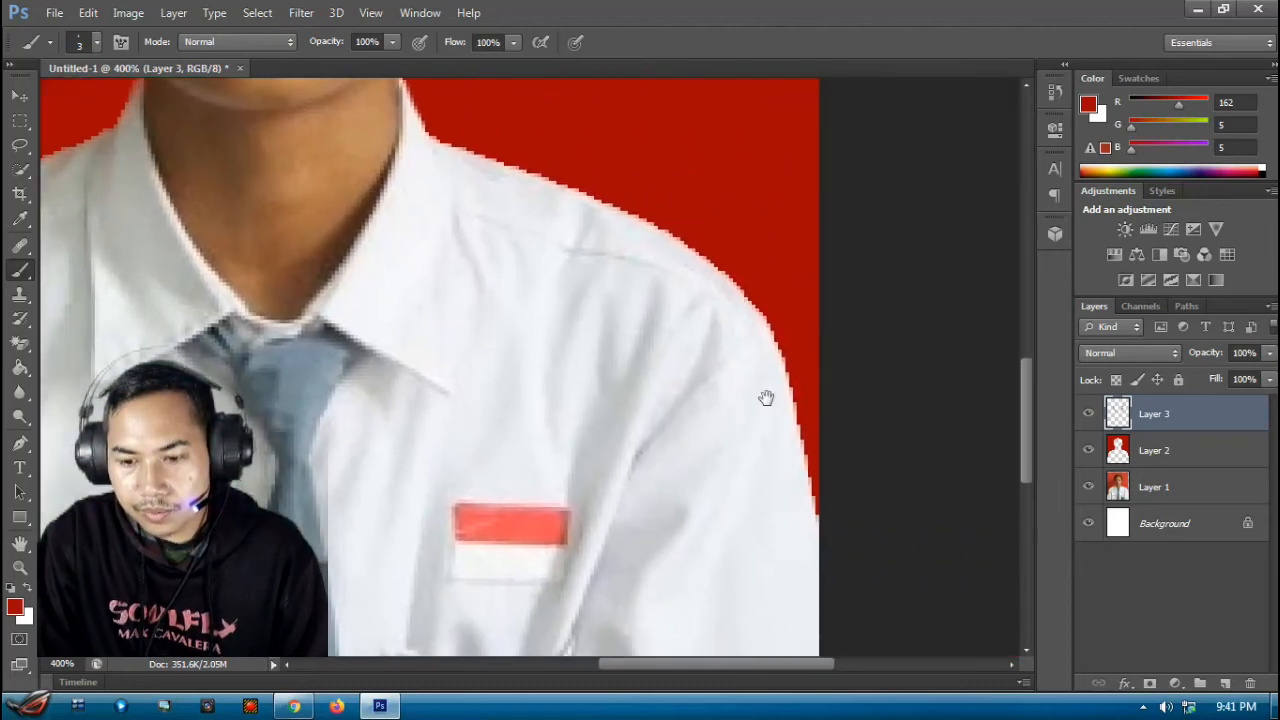
# Step: Group Layer 2 and Layer 3 together above the portrait layer
pyautogui.scroll(-6, 809, 440)
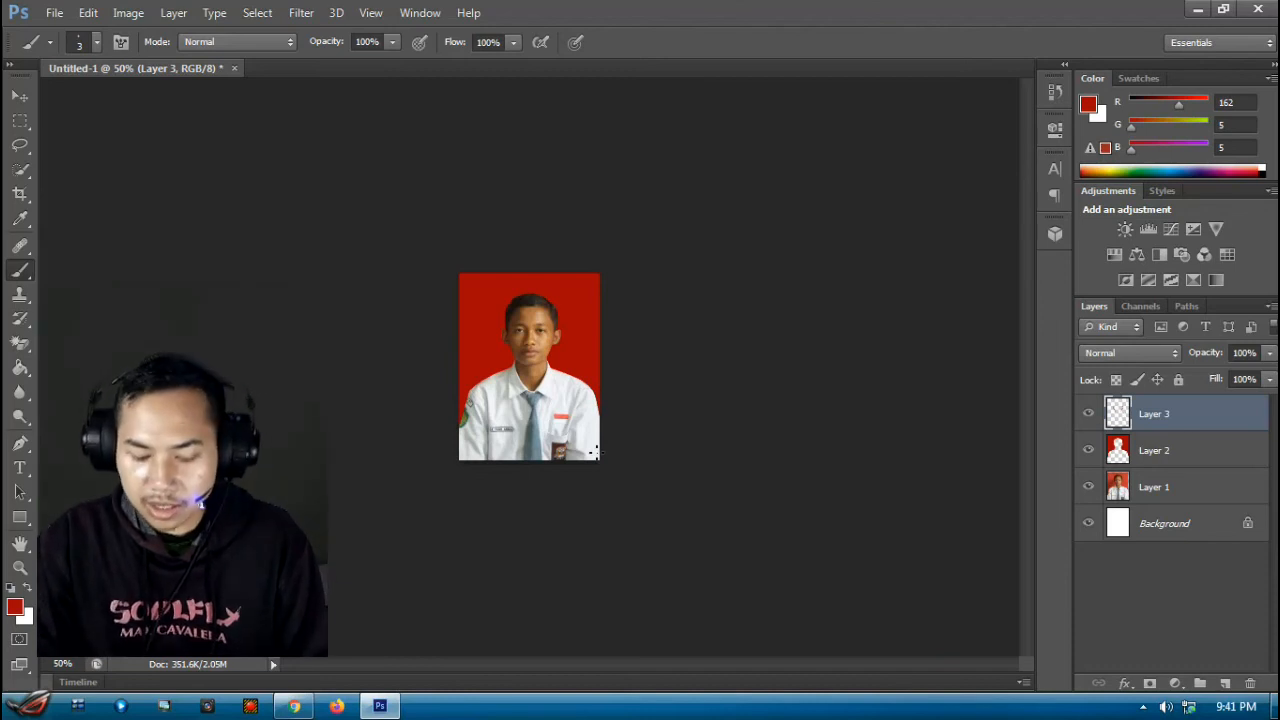
pyautogui.hotkey('ctrl', '+')
pyautogui.hotkey('ctrl', '+')
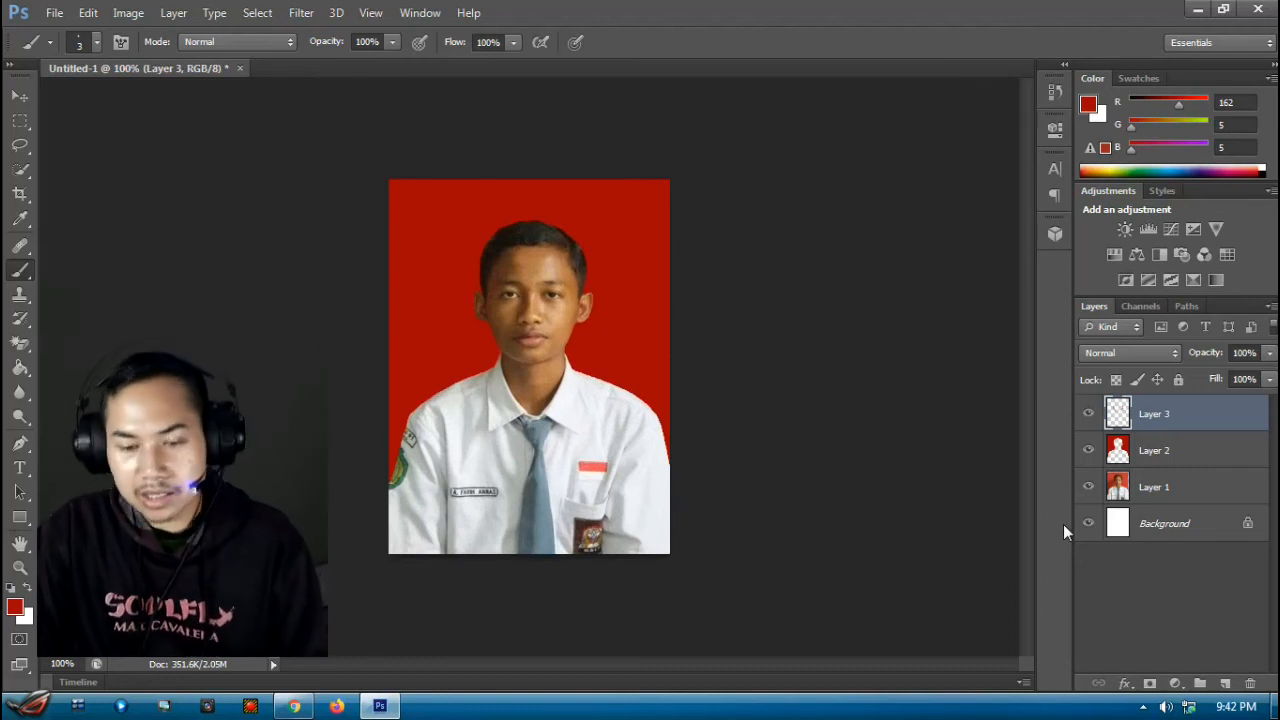
pyautogui.keyDown('shift'); pyautogui.click(1155, 452); pyautogui.keyUp('shift')
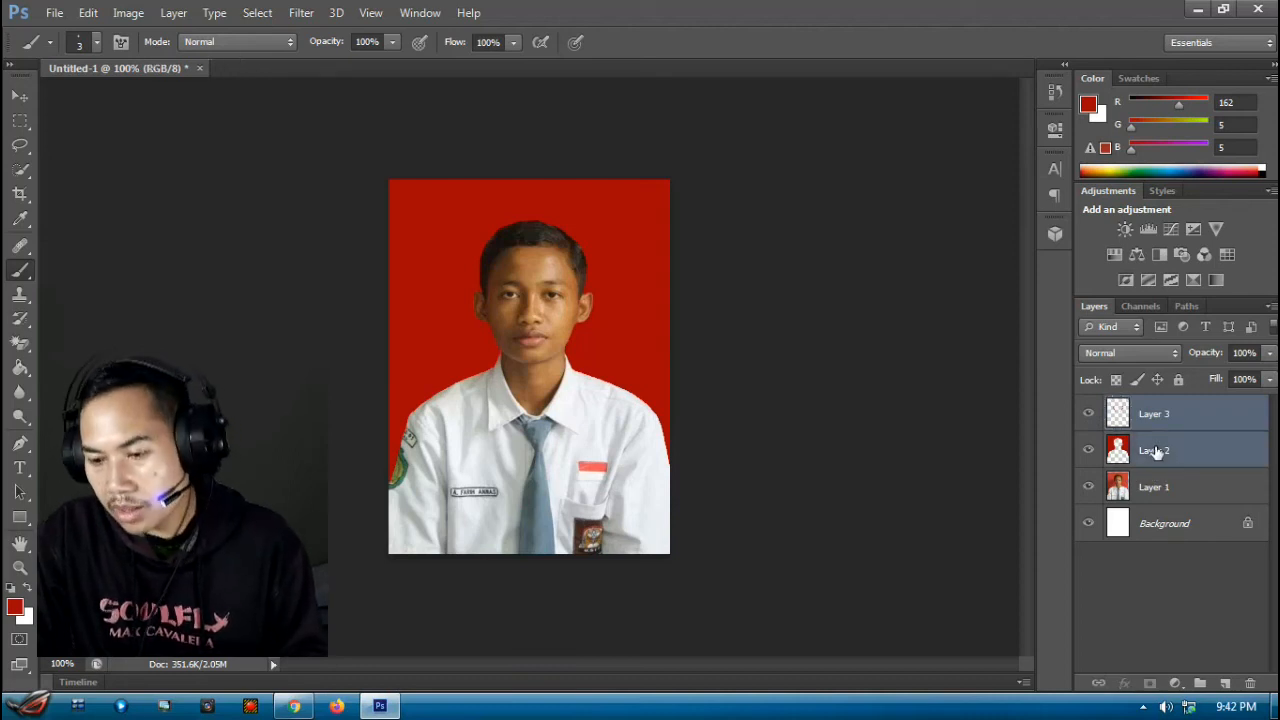
pyautogui.hotkey('ctrl', 'g')
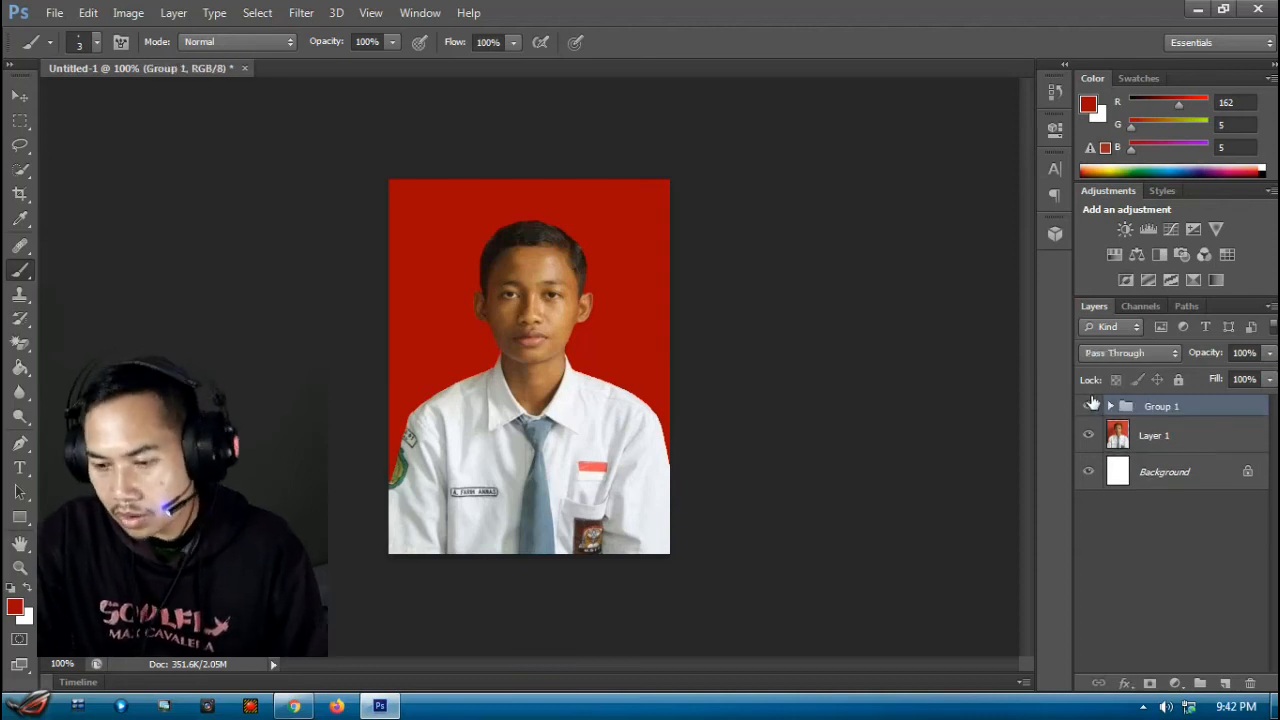
# Step: Toggle the visibility of Group 1 to compare the solid red backdrop with the original one
pyautogui.click(1089, 407)
pyautogui.click(1089, 407)
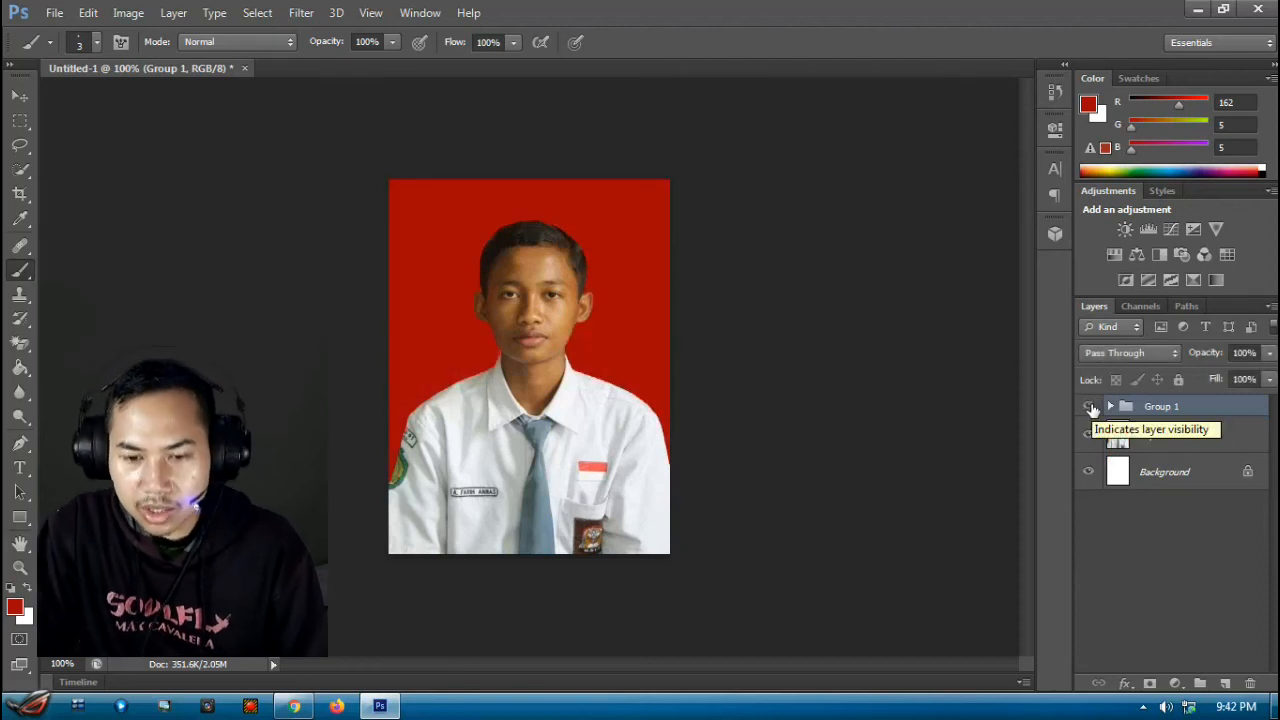
pyautogui.click(1090, 408)
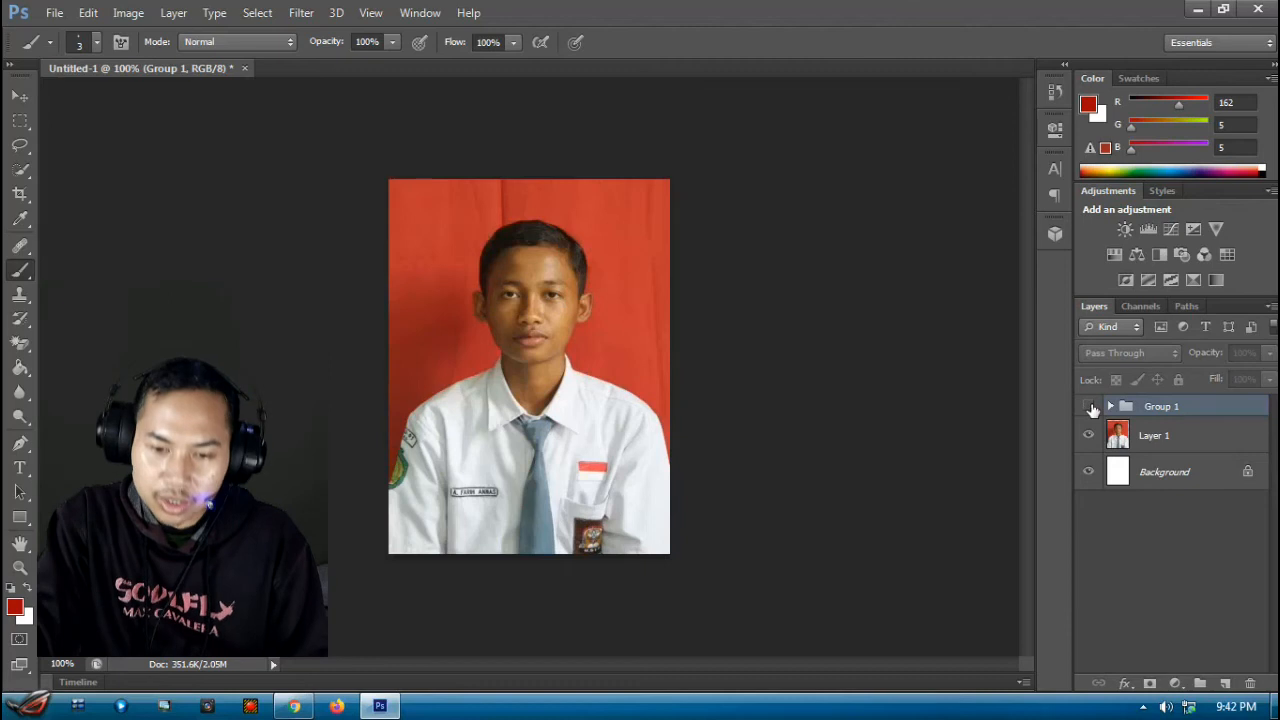
pyautogui.click(1090, 407)
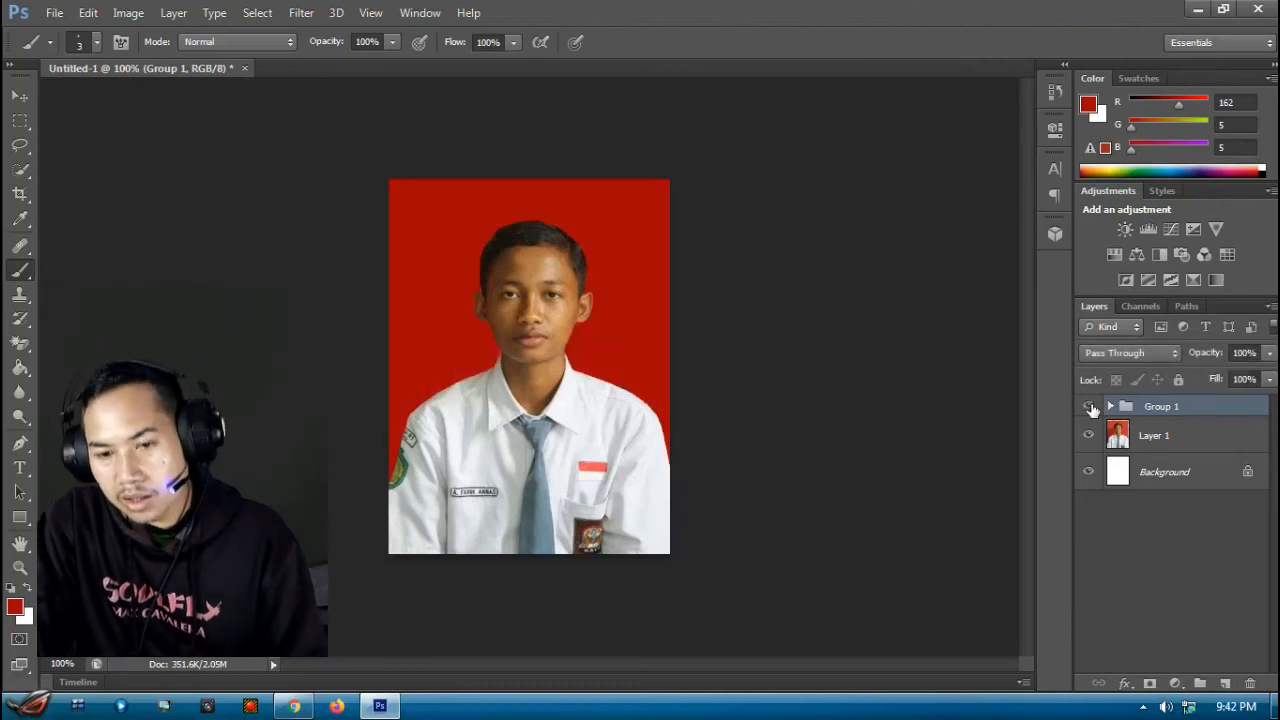
pyautogui.click(1090, 408)
pyautogui.click(1090, 408)
pyautogui.click(1090, 408)
pyautogui.click(1090, 408)
# Step: Apply a Shadows/Highlights adjustment to Layer 1 with Shadows at 35% and Highlights at 0%
pyautogui.click(20, 95)
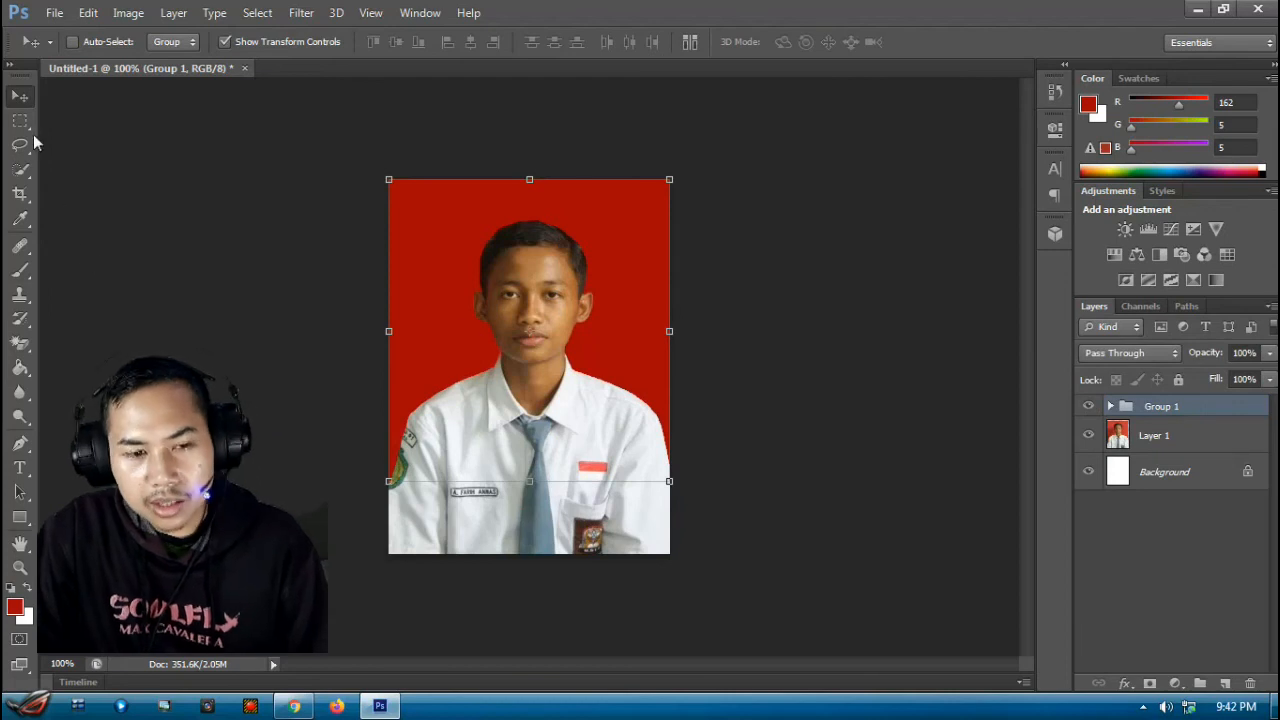
pyautogui.click(20, 122)
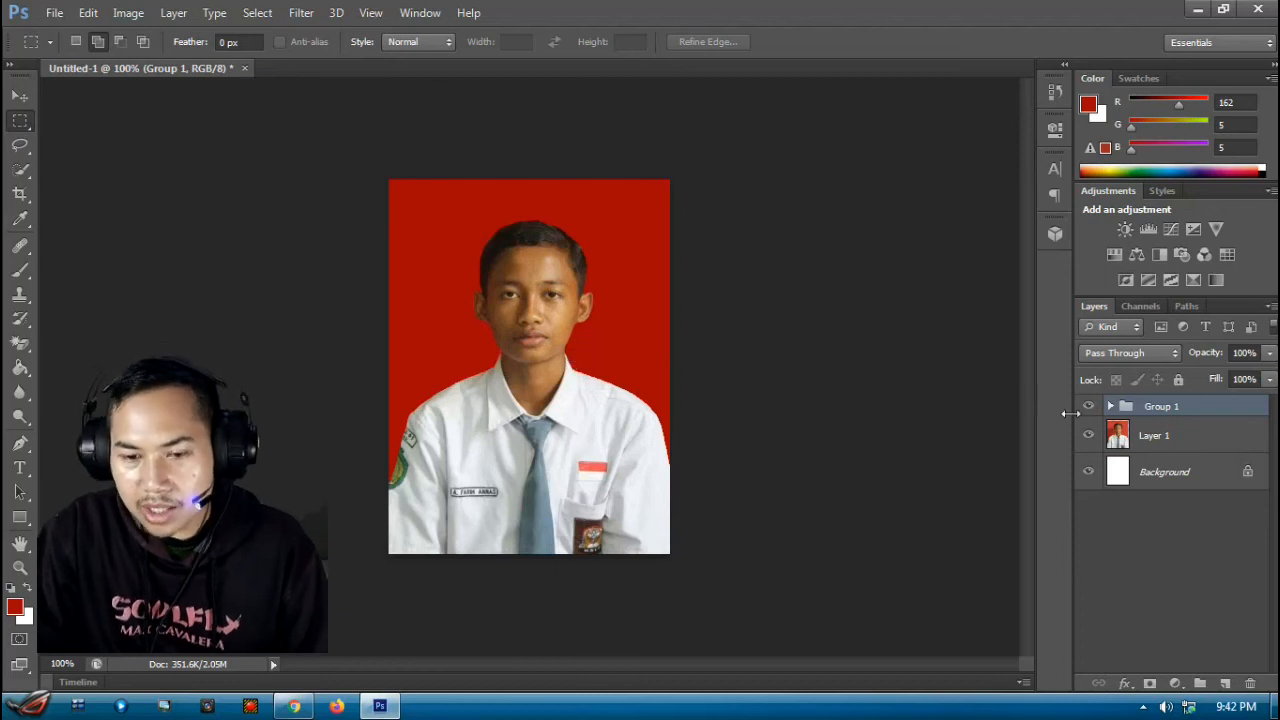
pyautogui.click(1152, 440)
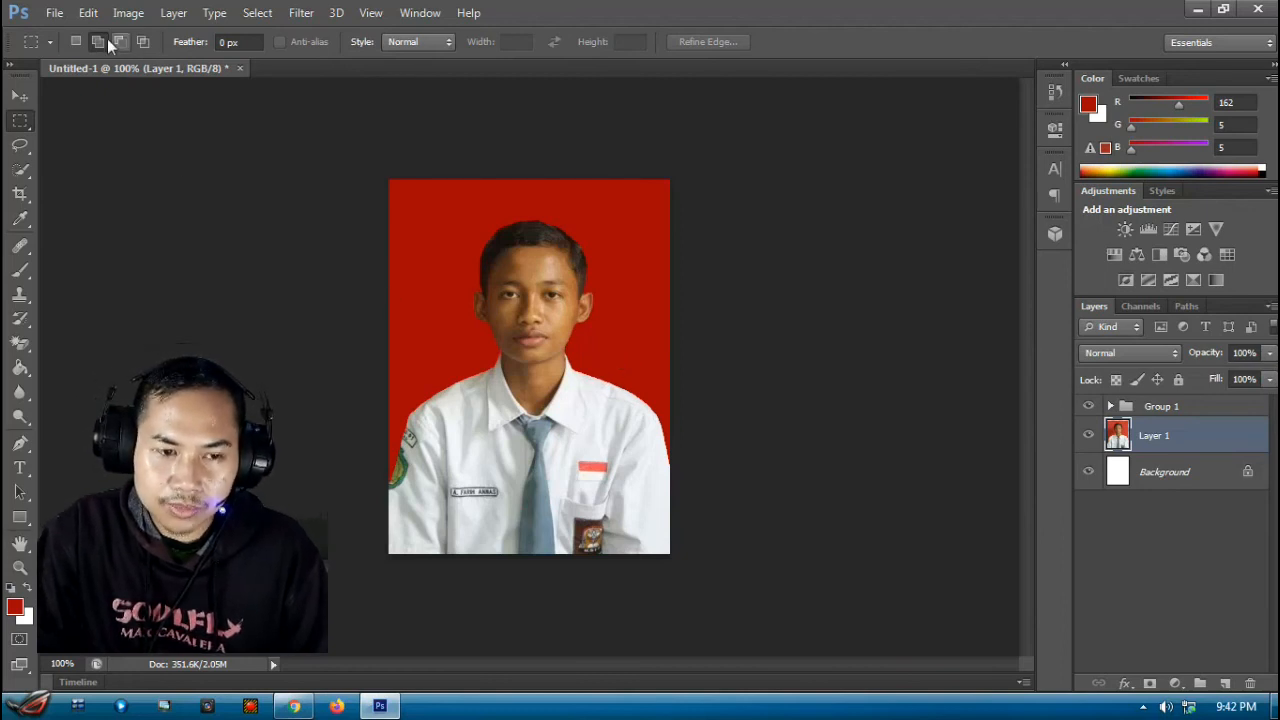
pyautogui.click(24, 98)
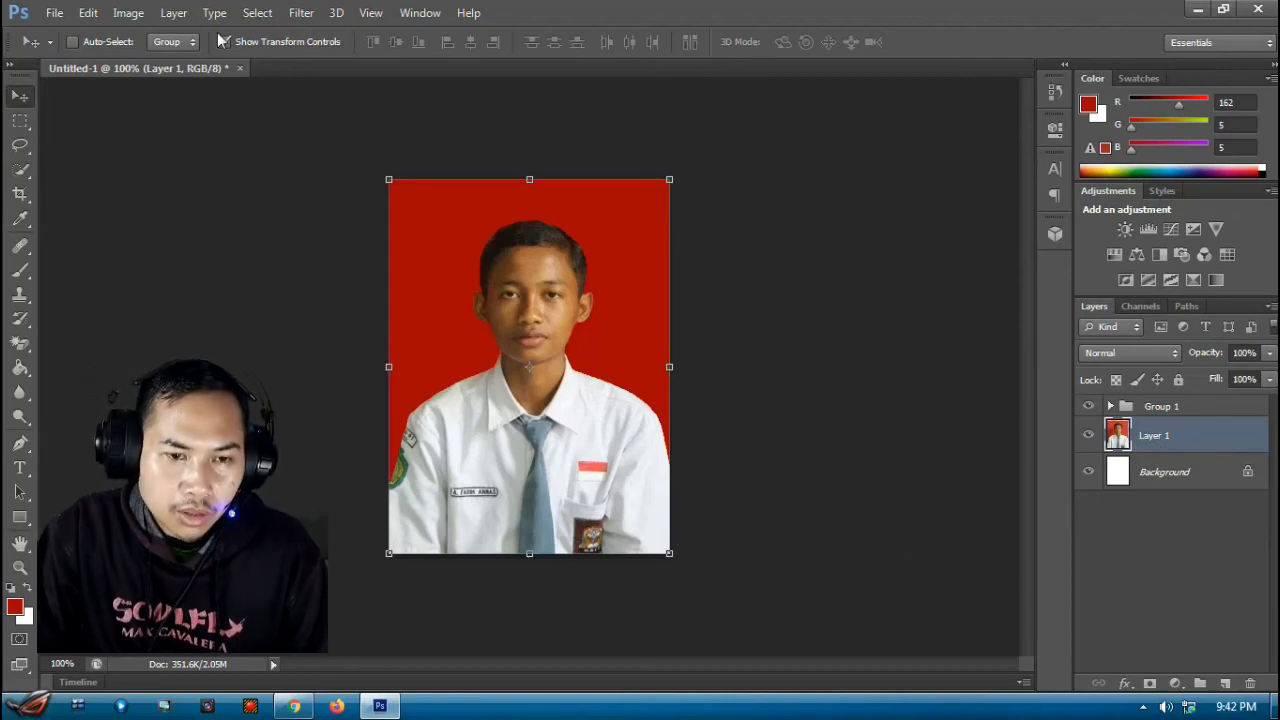
pyautogui.click(133, 14)
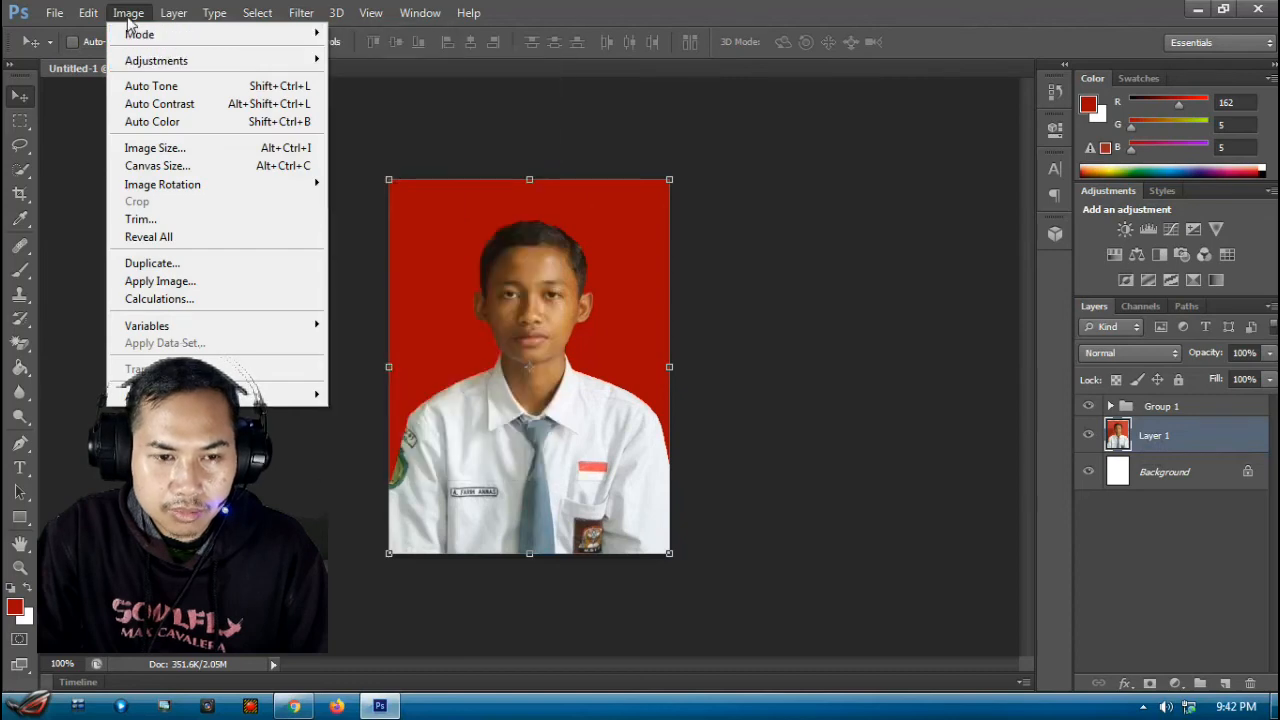
pyautogui.moveTo(165, 61)
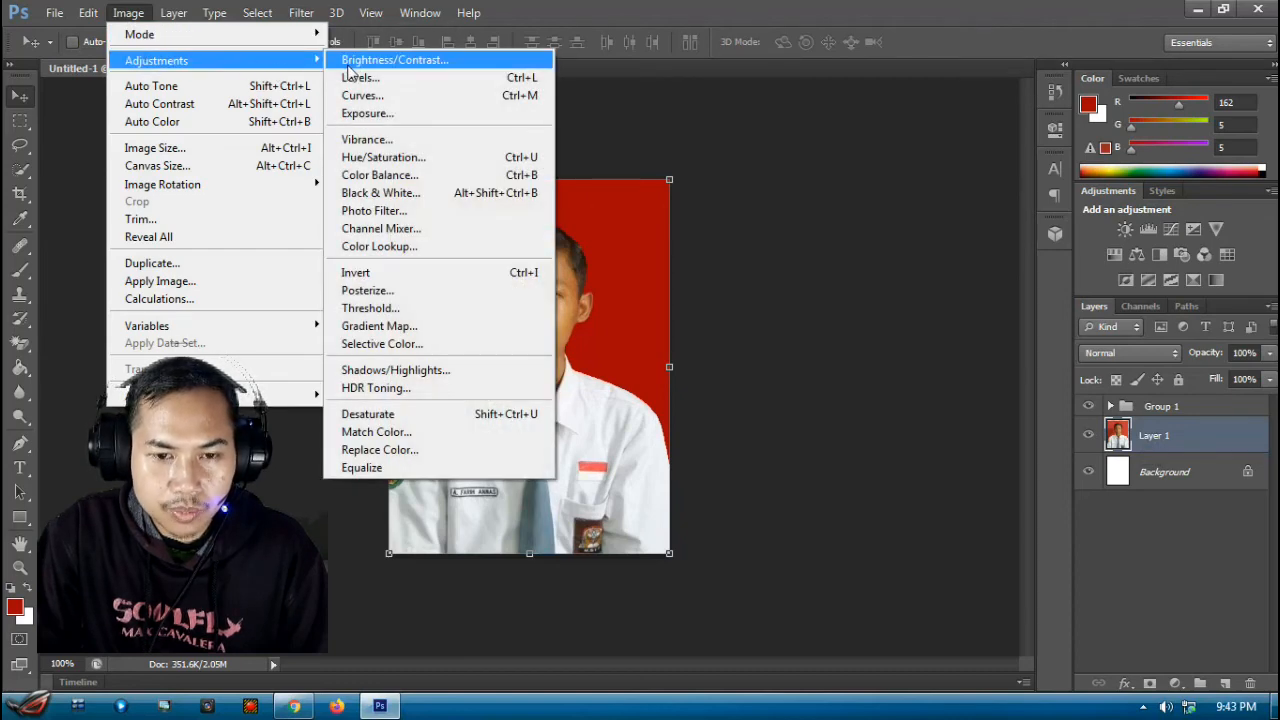
pyautogui.click(437, 371)
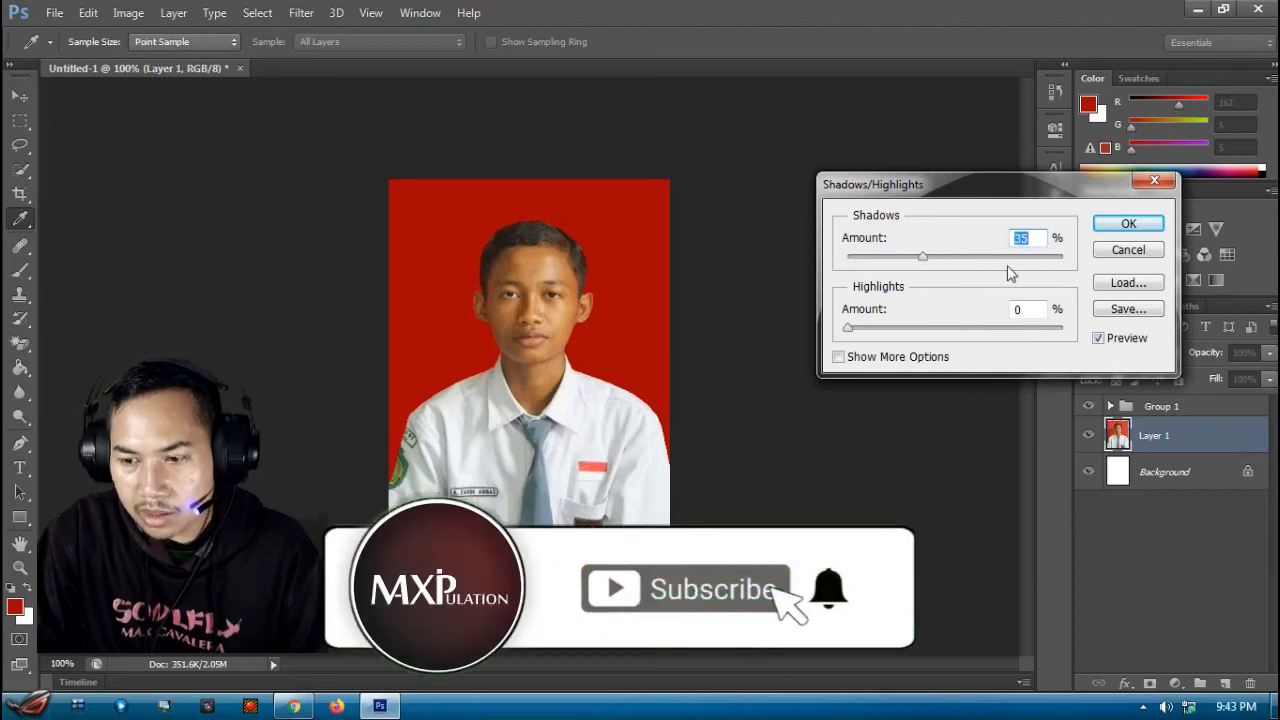
pyautogui.moveTo(922, 258)
pyautogui.mouseDown()
pyautogui.moveTo(846, 260)
pyautogui.moveTo(1080, 257)
pyautogui.moveTo(831, 263)
pyautogui.moveTo(927, 268)
pyautogui.mouseUp()
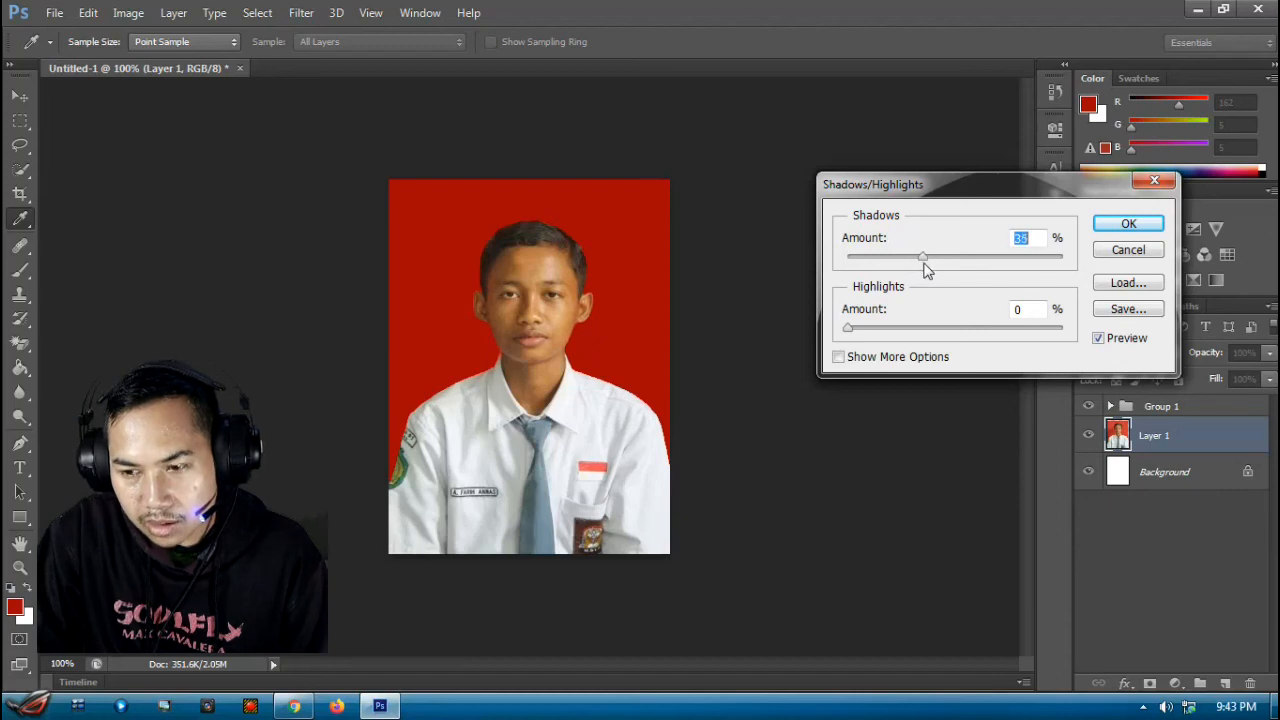
pyautogui.click(1128, 226)
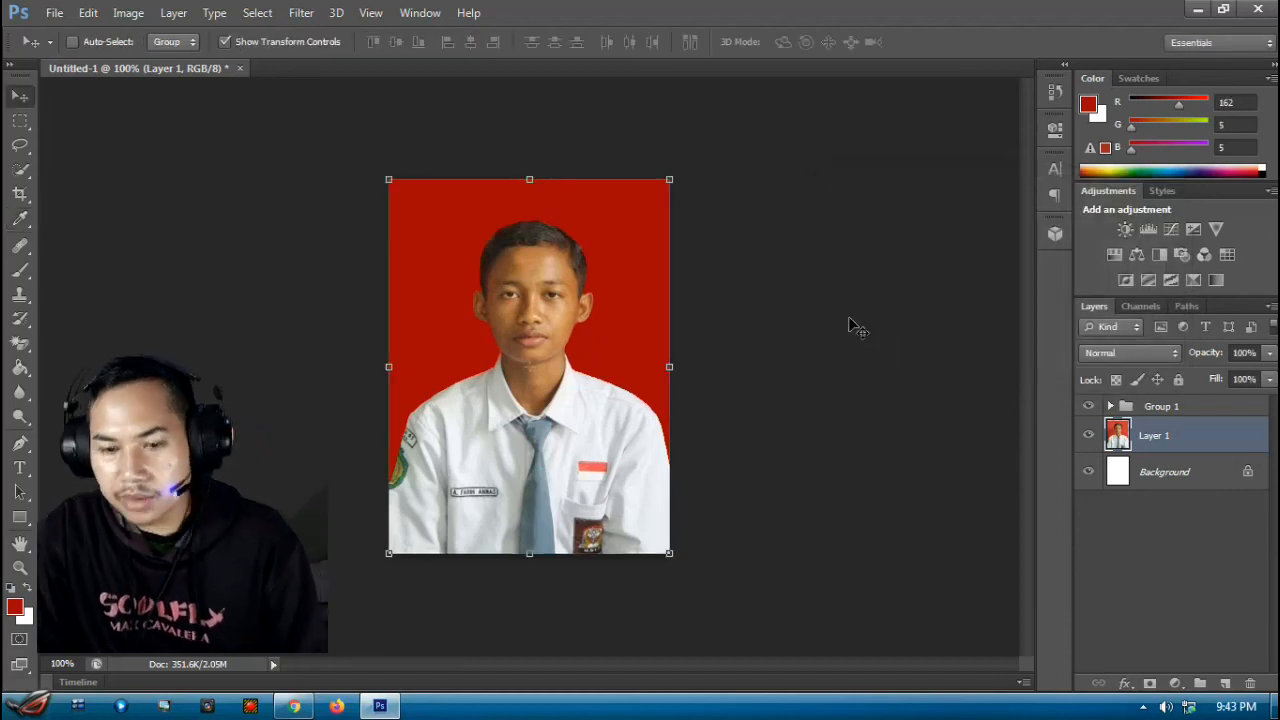
# Step: Switch to the Rectangular Marquee tool and dismiss the Windows color scheme prompt without changing the scheme
pyautogui.click(19, 122)
pyautogui.click(20, 98)
pyautogui.click(22, 120)
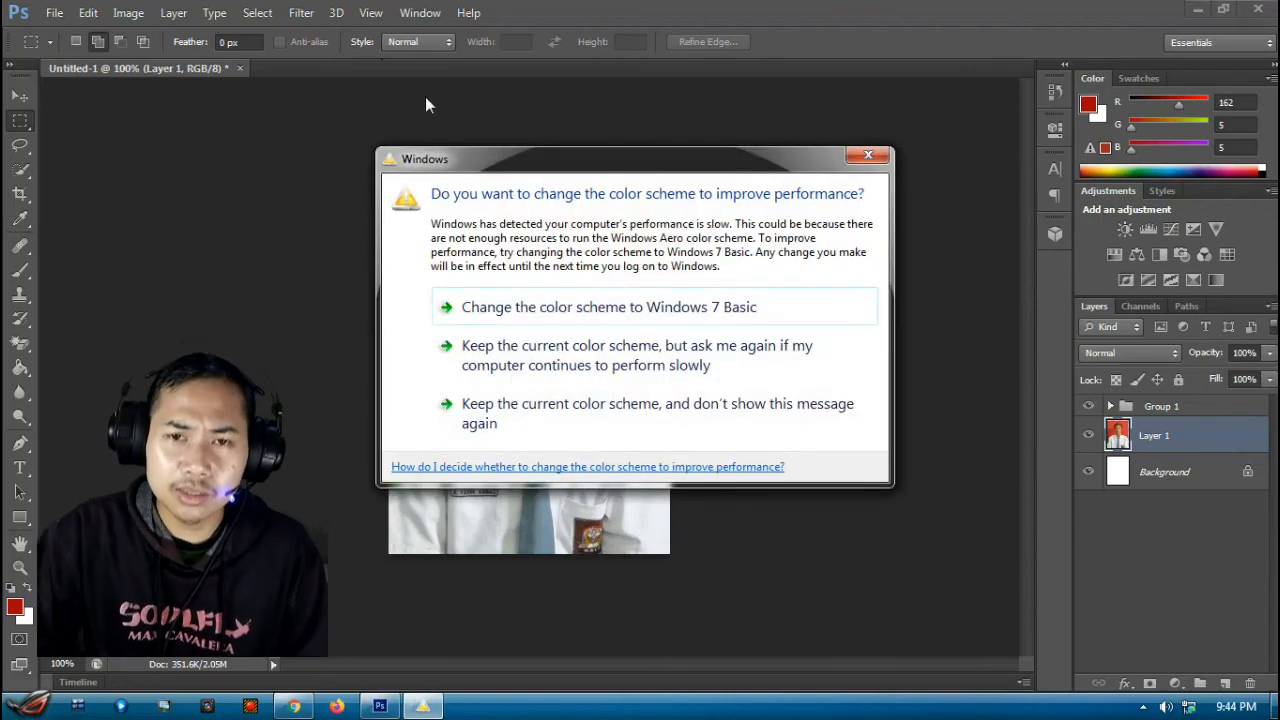
pyautogui.click(866, 158)
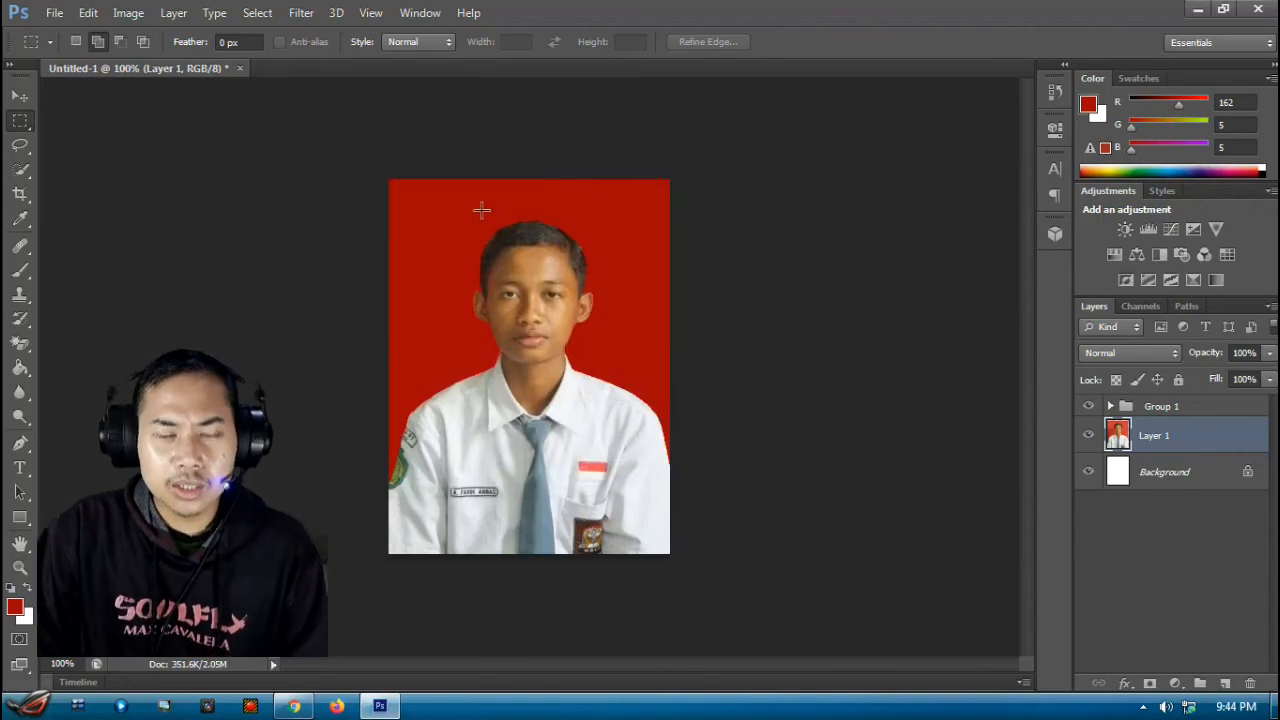